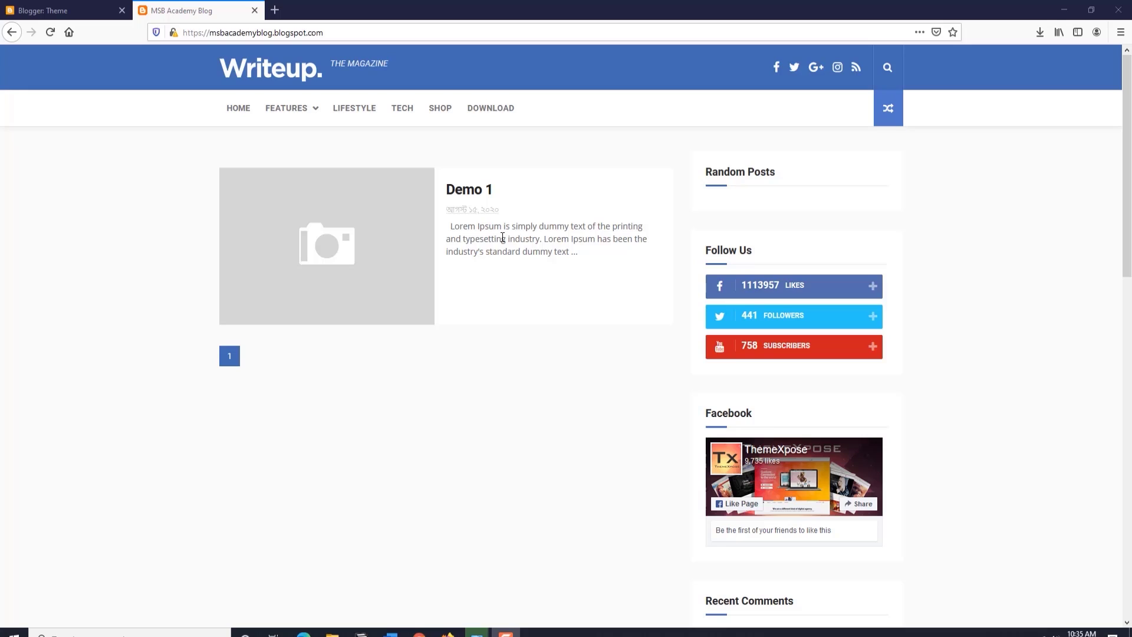
# Check the live MSB Academy Blog and open the customiser for its custom theme in Blogger.
pyautogui.click(80, 9)
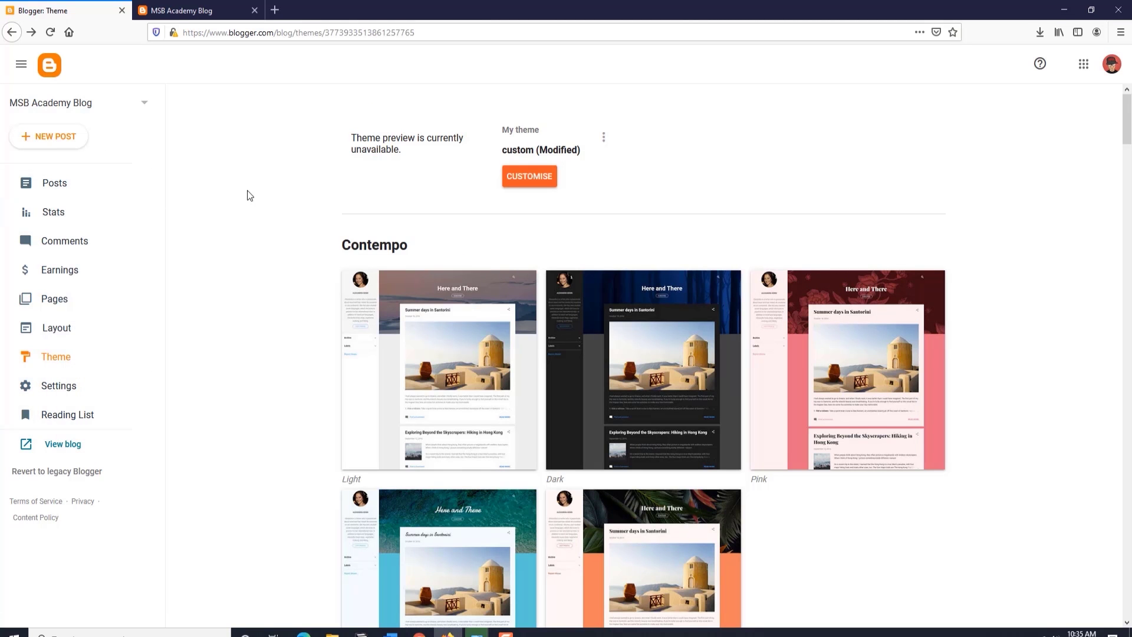
pyautogui.click(200, 11)
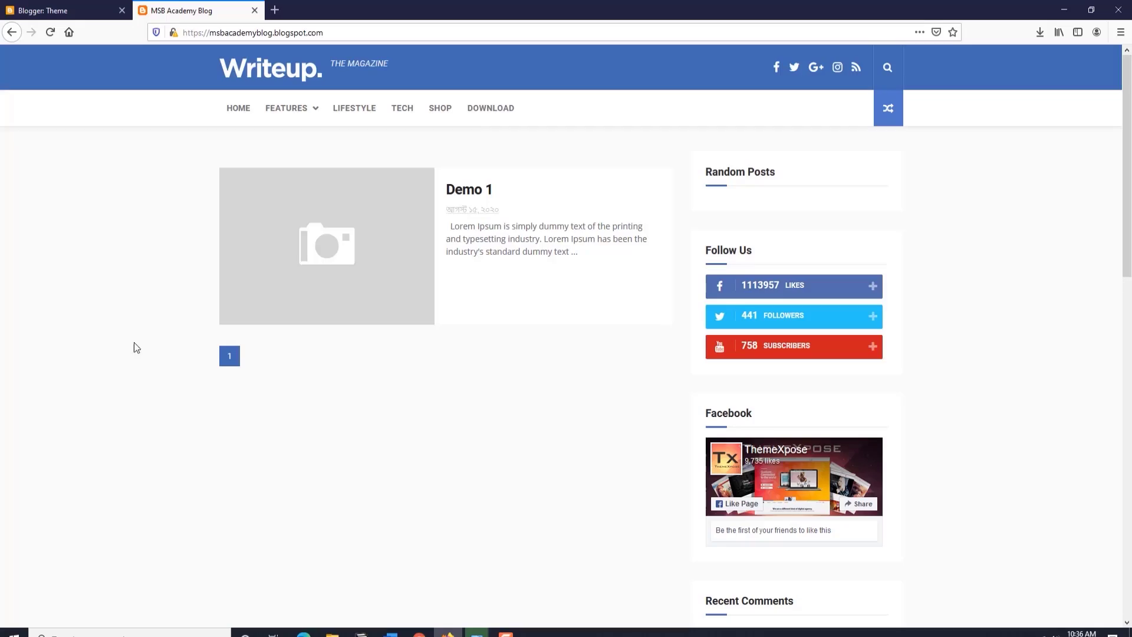
pyautogui.click(65, 11)
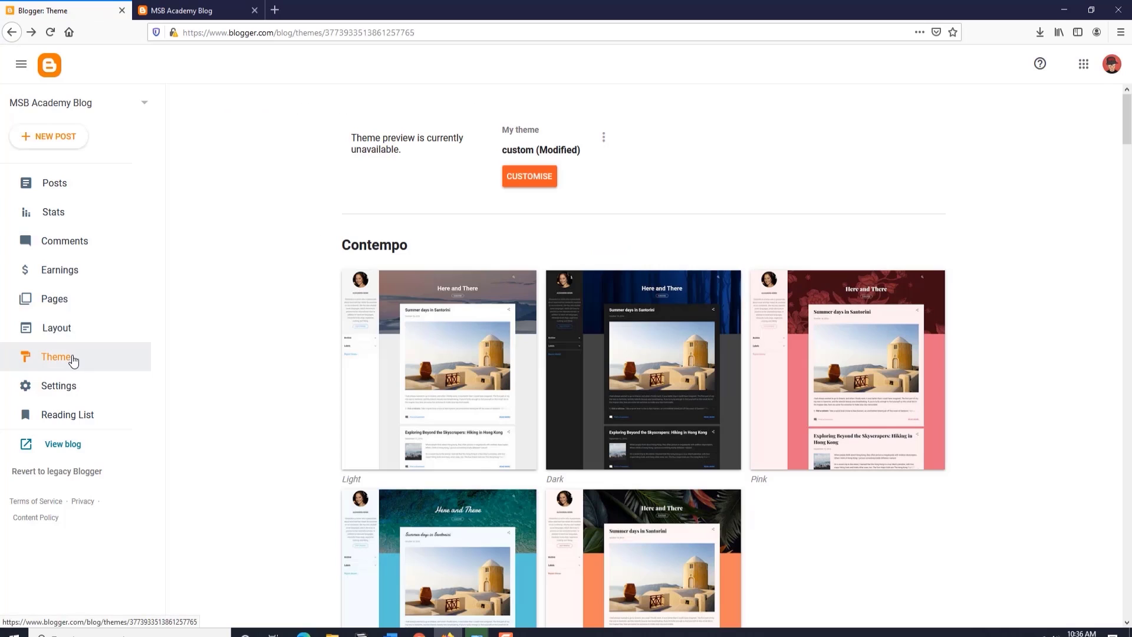
pyautogui.click(539, 180)
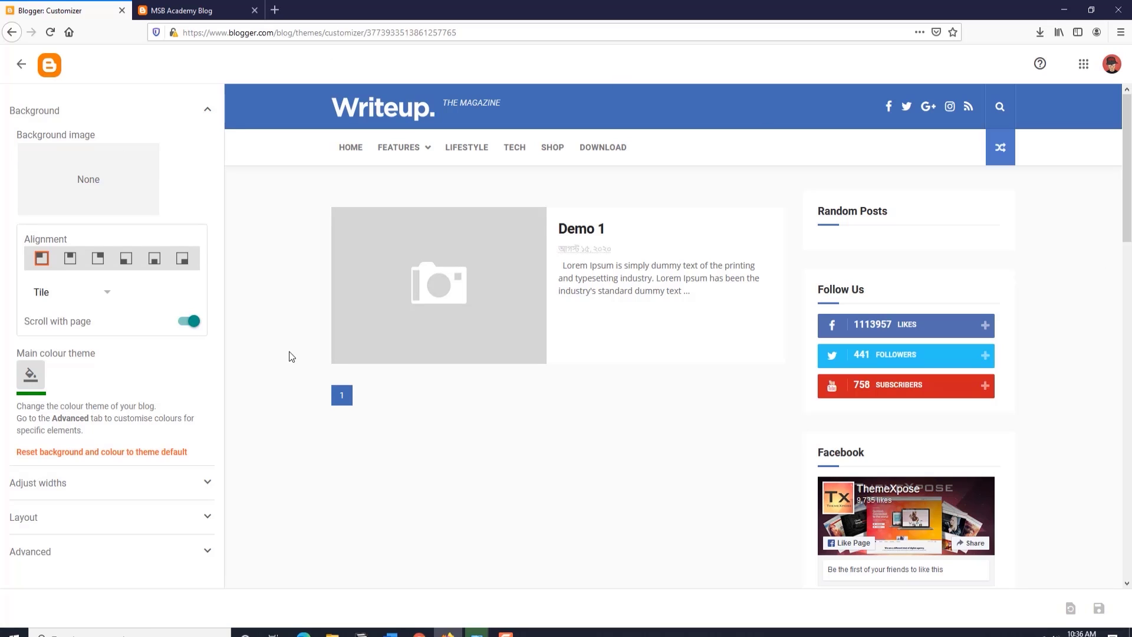
# Browse The arts, Business, Celebrations and Entertainment background image categories and close the gallery without choosing an image.
pyautogui.click(73, 187)
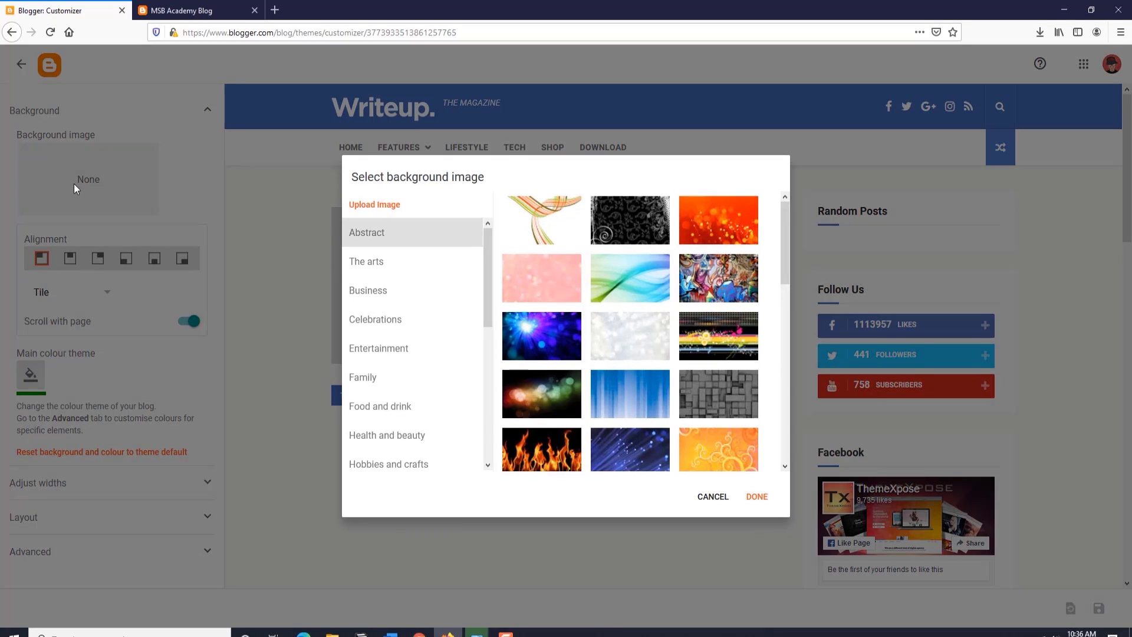
pyautogui.click(401, 265)
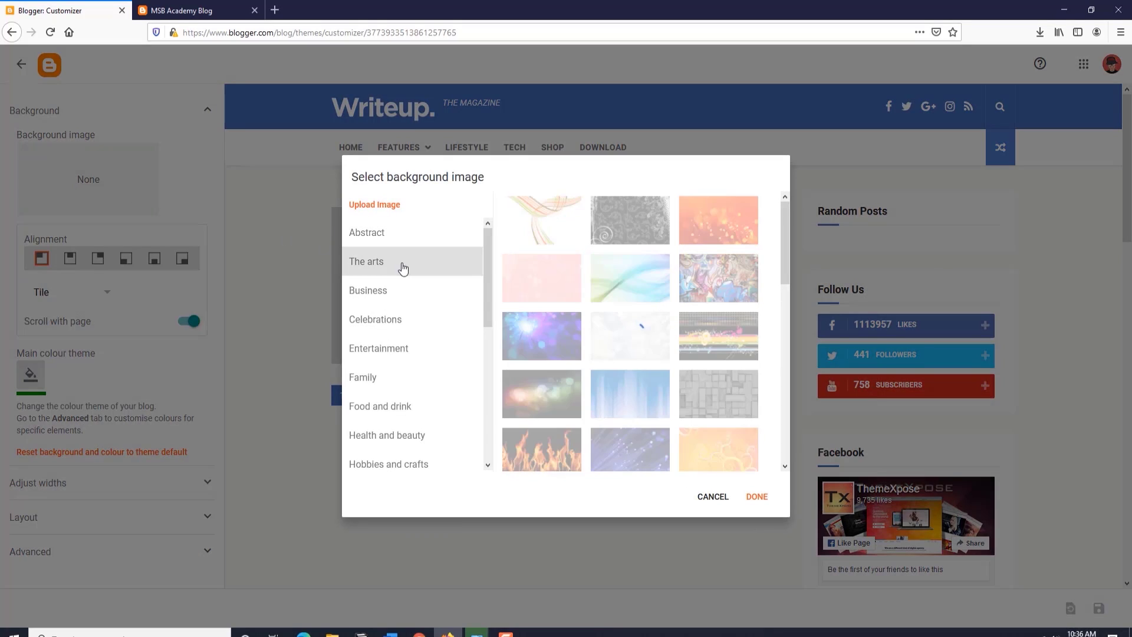
pyautogui.click(392, 302)
pyautogui.click(407, 325)
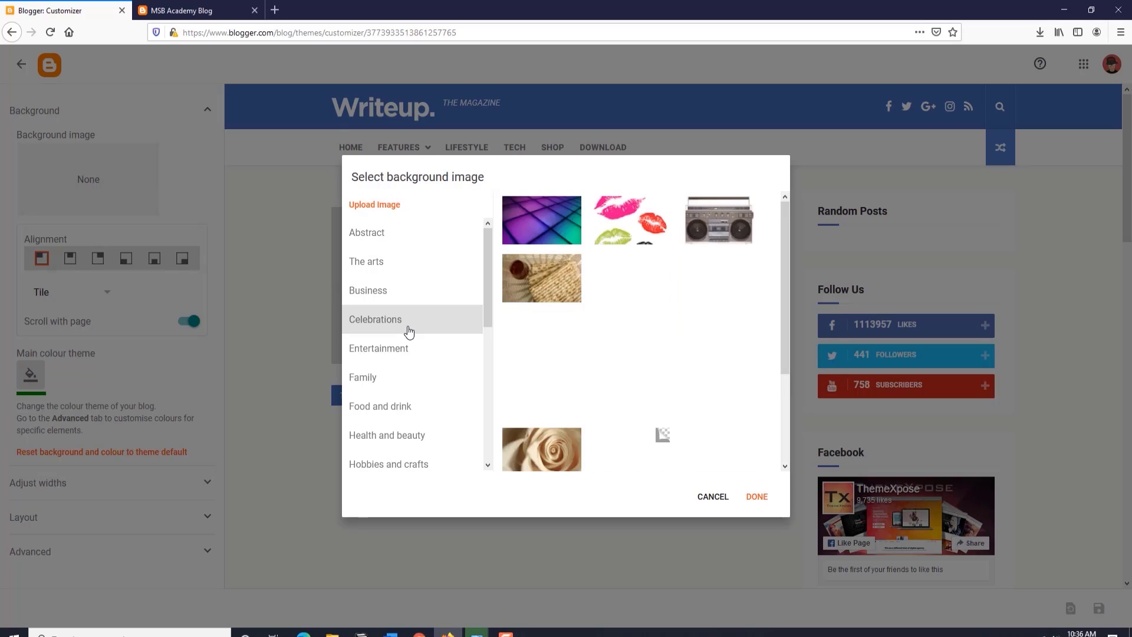
pyautogui.click(405, 362)
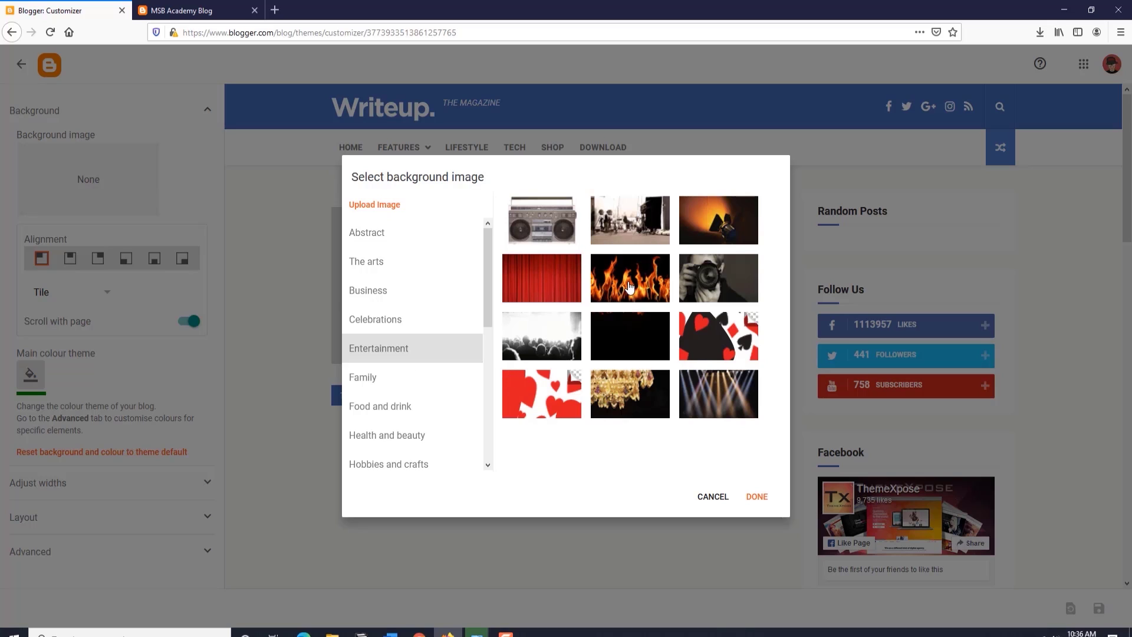
pyautogui.click(711, 497)
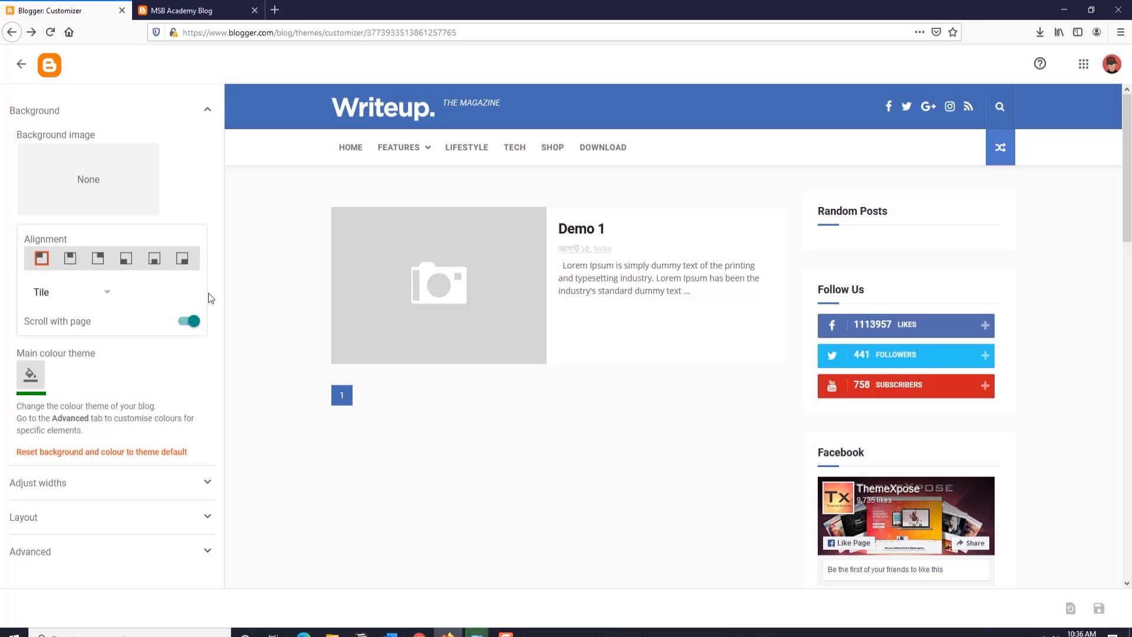
# Try the top-right and bottom-left background alignments and restore the top-left alignment.
pyautogui.click(98, 259)
pyautogui.click(125, 260)
pyautogui.click(41, 258)
# Examine the file format and size requirements for uploading a custom background image, and close the dialog without uploading.
pyautogui.click(87, 184)
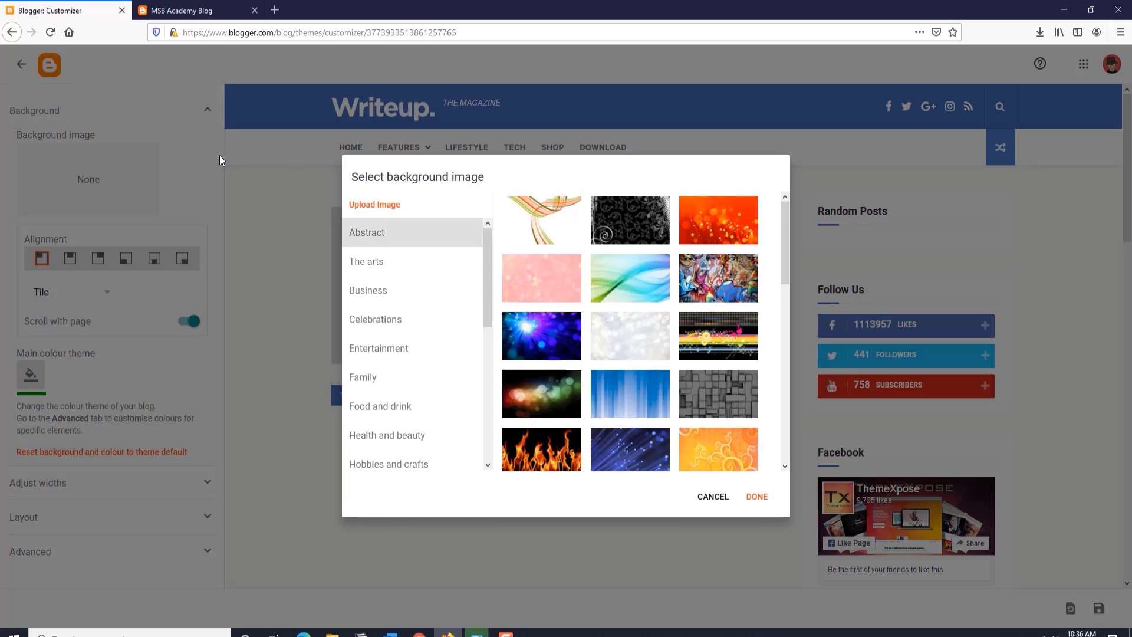
pyautogui.click(364, 204)
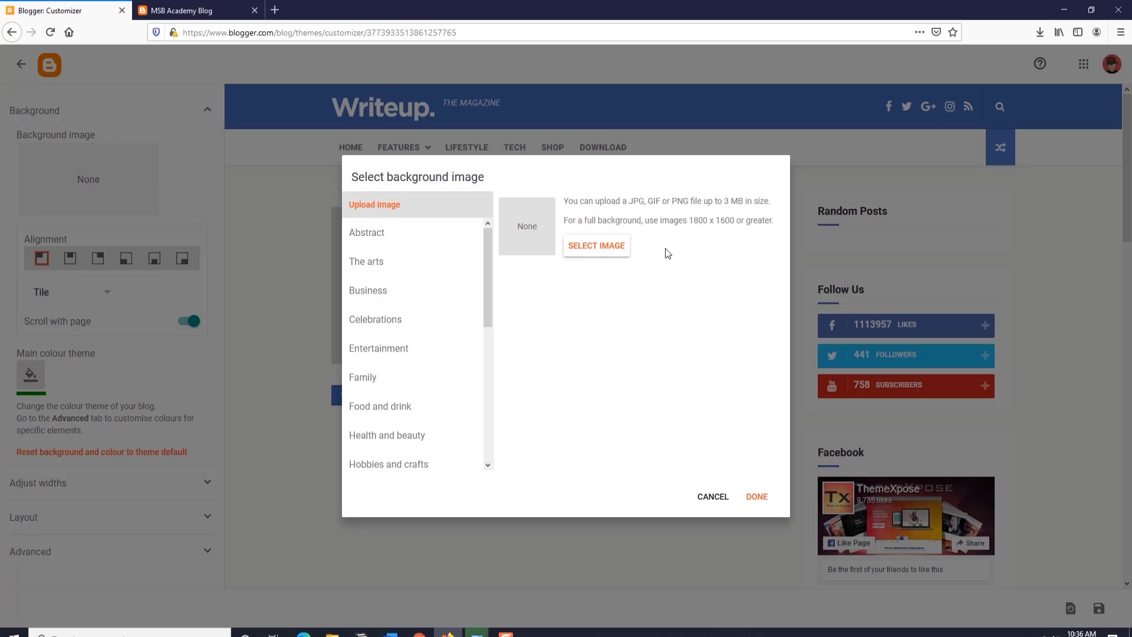
pyautogui.moveTo(690, 221); pyautogui.dragTo(736, 220)
pyautogui.click(646, 324)
pyautogui.moveTo(729, 200); pyautogui.dragTo(748, 202)
pyautogui.click(713, 496)
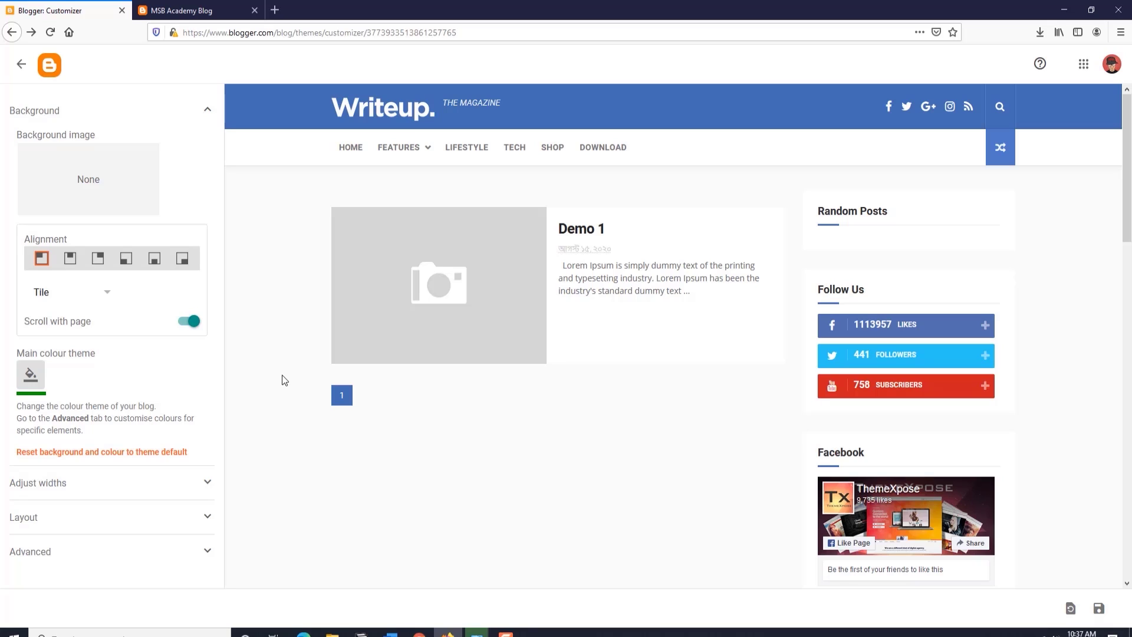
# Examine the customiser's Adjust widths and Layout options, reviewing the full gadget layout of the theme.
pyautogui.click(207, 110)
pyautogui.click(108, 151)
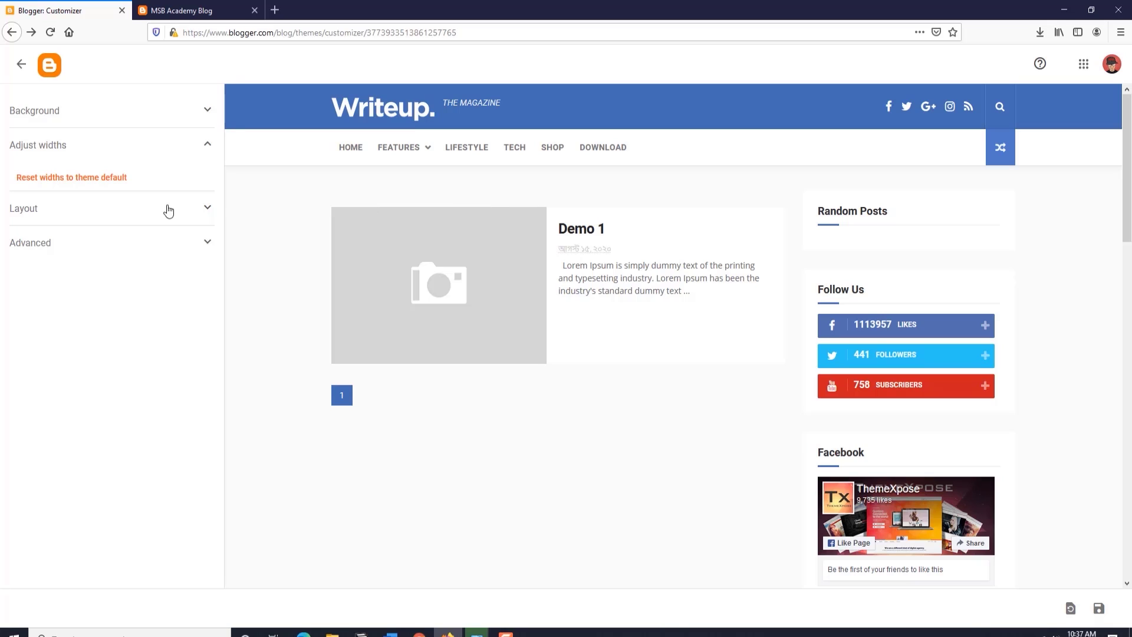
pyautogui.click(36, 204)
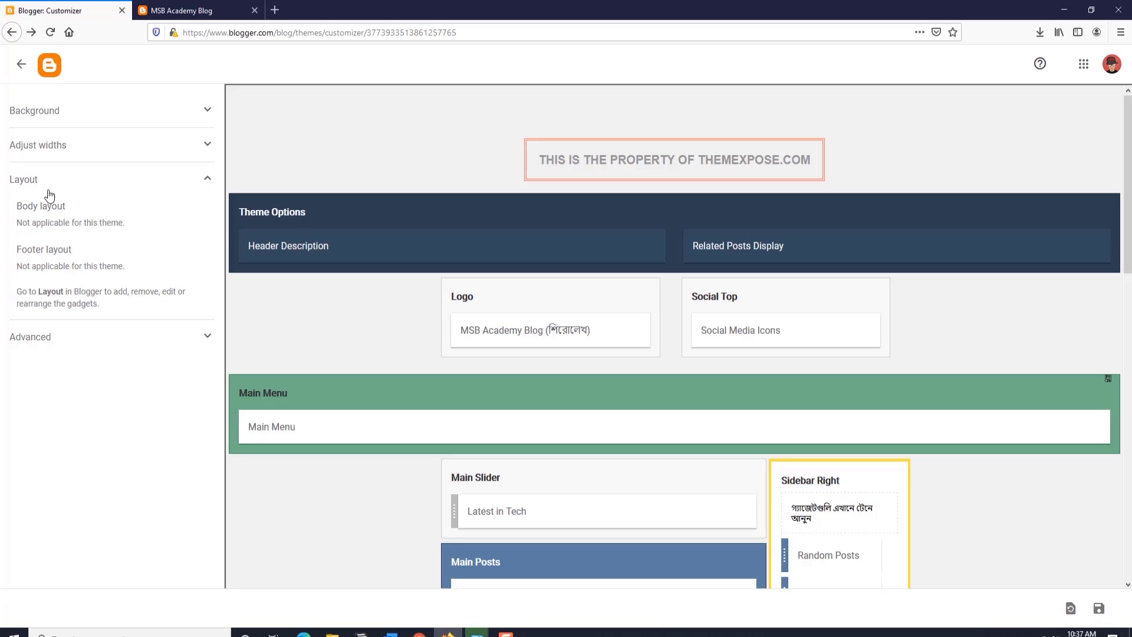
pyautogui.scroll(-1, 360, 379)
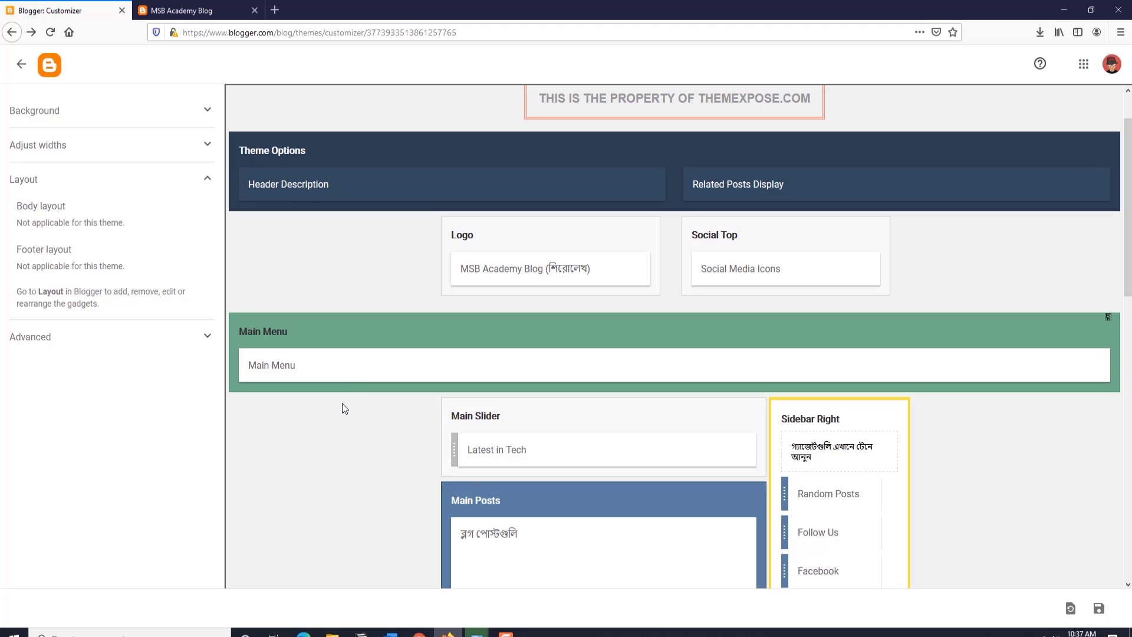
pyautogui.scroll(-8, 343, 407)
pyautogui.scroll(-3, 343, 408)
pyautogui.scroll(11, 344, 410)
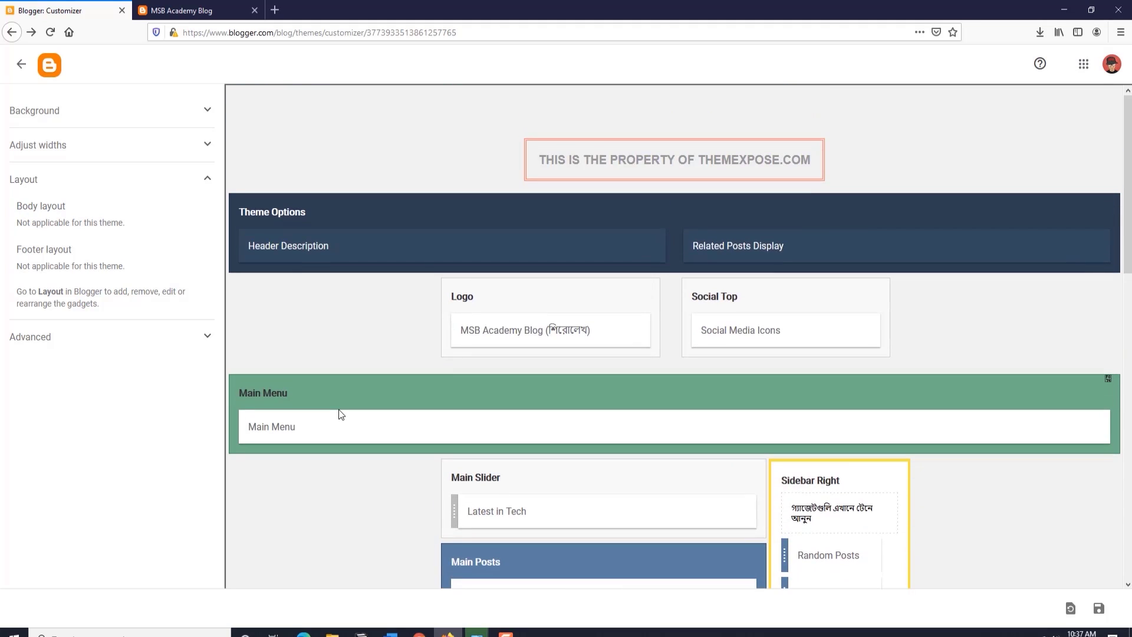
pyautogui.scroll(-14, 340, 412)
pyautogui.scroll(8, 343, 412)
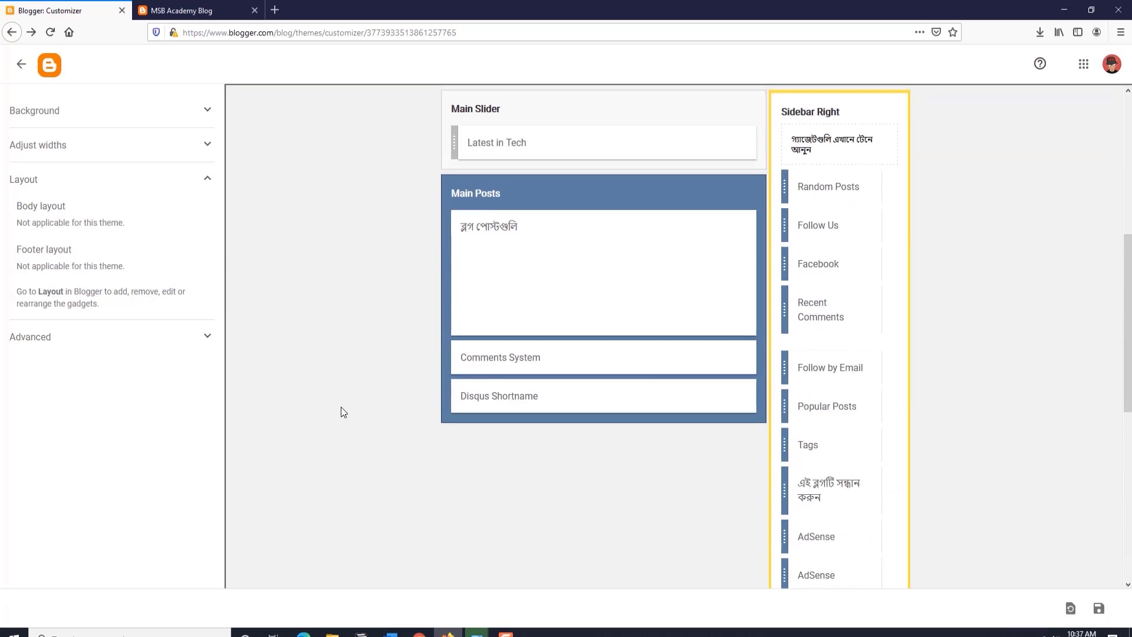
pyautogui.scroll(6, 341, 411)
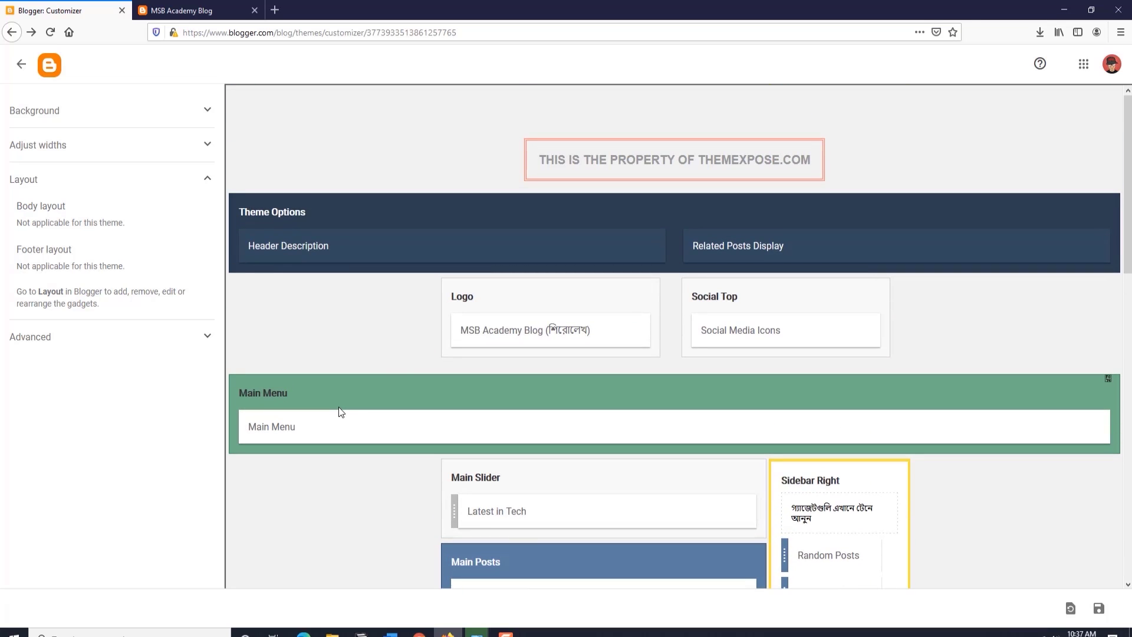
# Set the Main Theme Color to green in the advanced Main Settings.
pyautogui.click(117, 334)
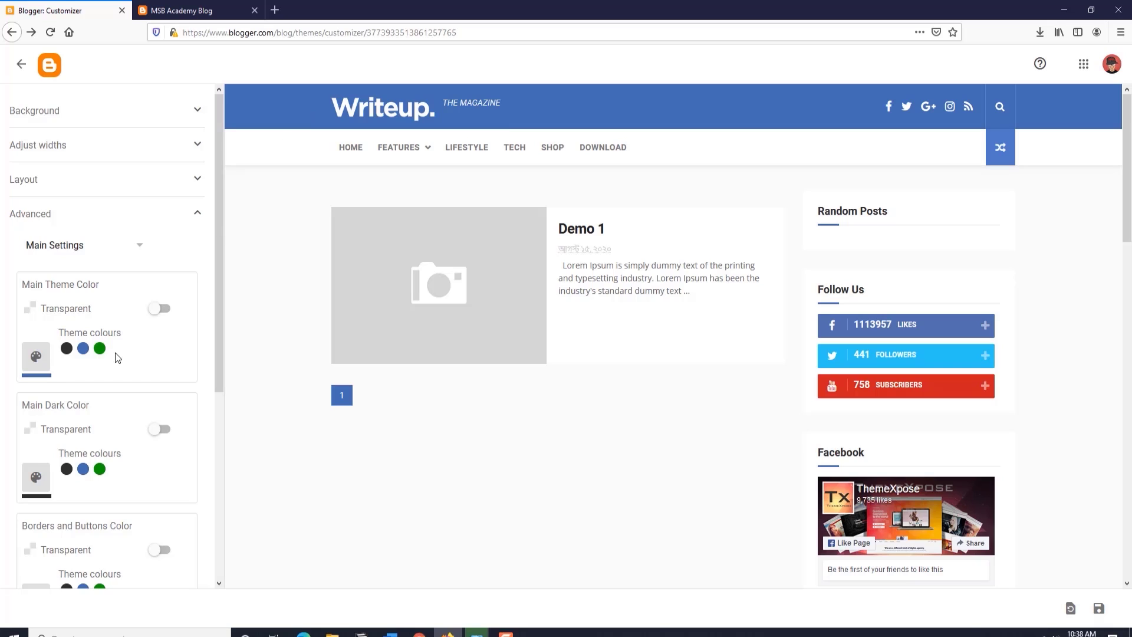
pyautogui.click(100, 349)
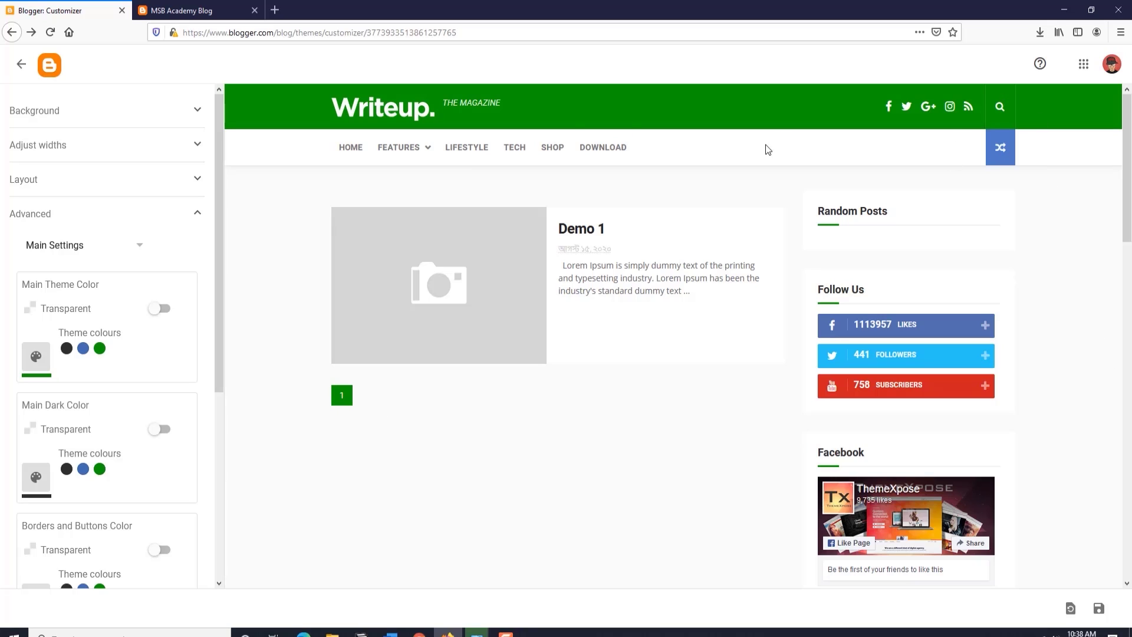
# View the colour choices for the Main Dark Color, try green, and restore the dark theme colour.
pyautogui.scroll(-2, 159, 380)
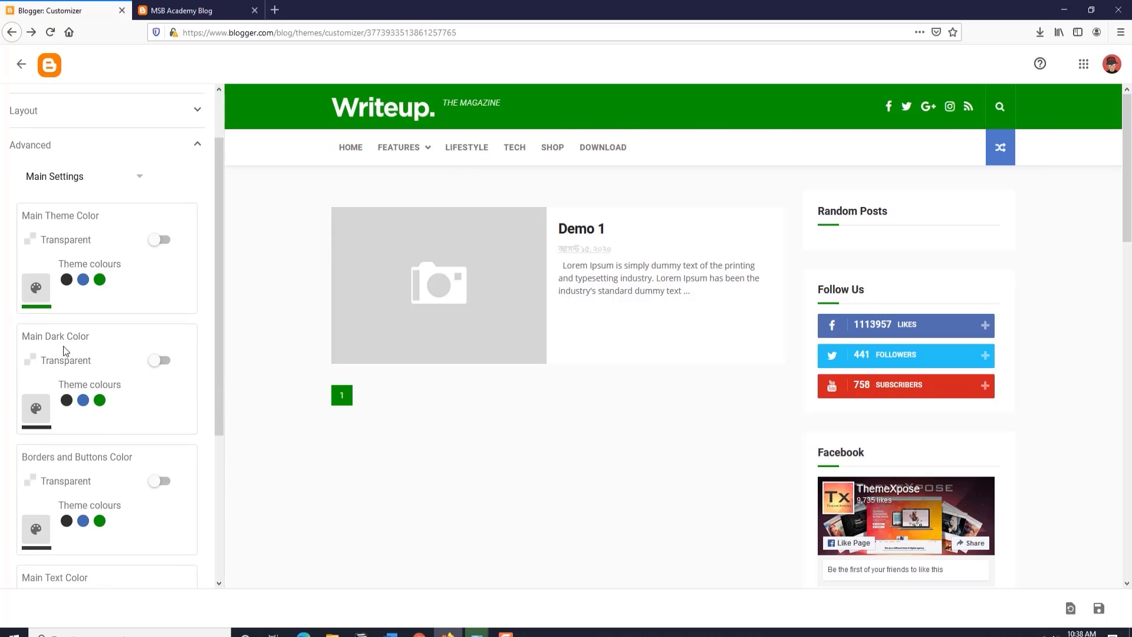
pyautogui.click(36, 408)
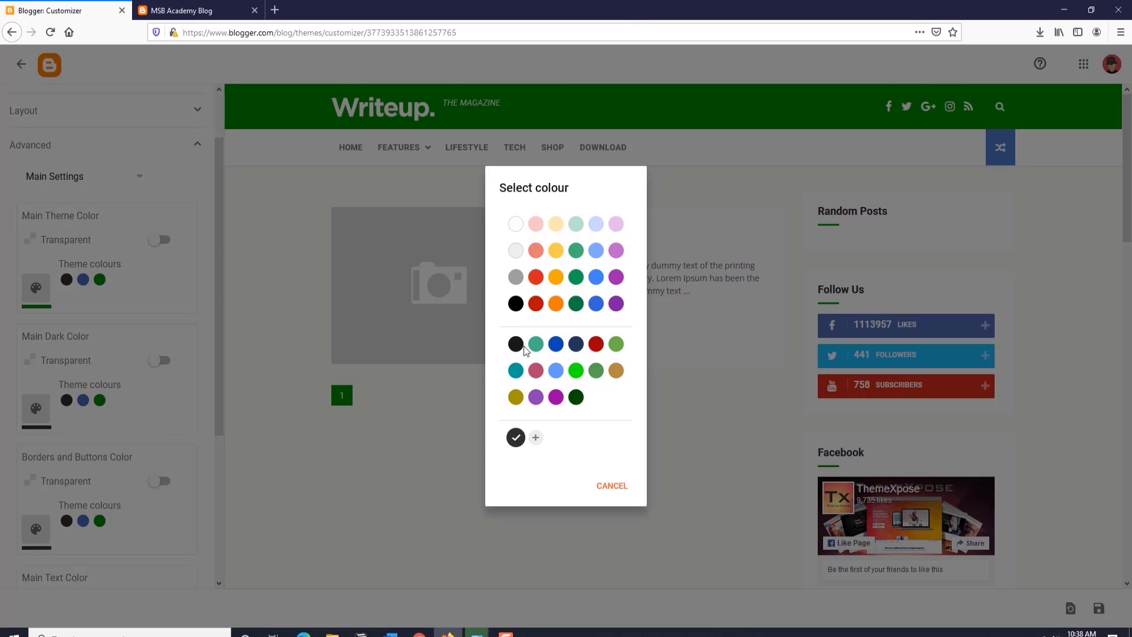
pyautogui.click(604, 486)
pyautogui.click(99, 401)
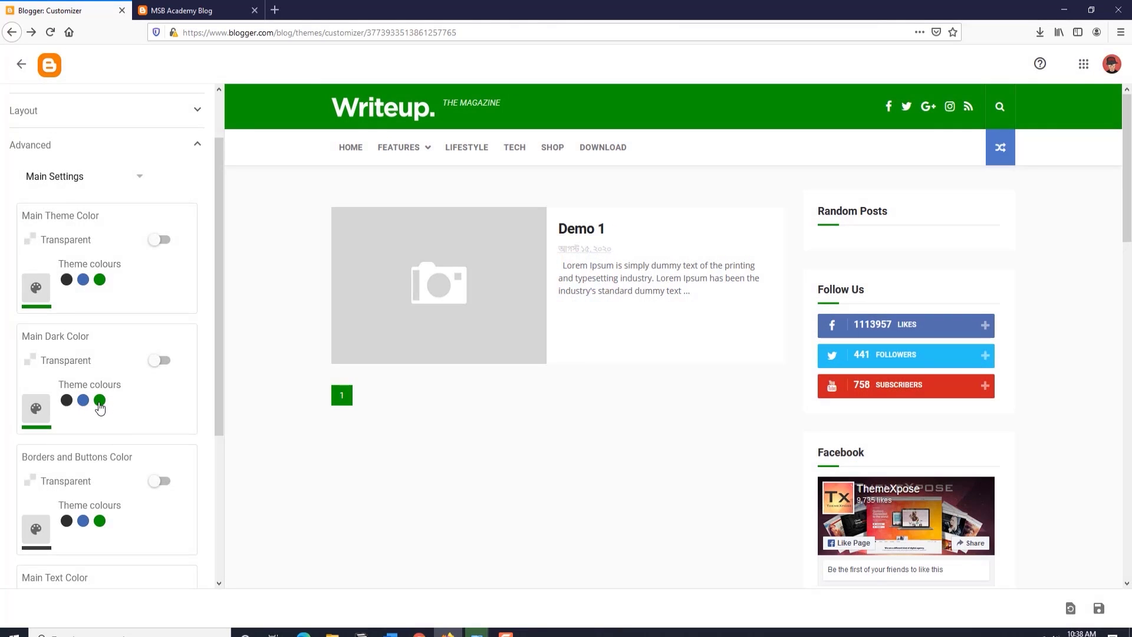
pyautogui.click(67, 401)
# Try the green theme colour for the Main Text Color.
pyautogui.scroll(-2, 167, 412)
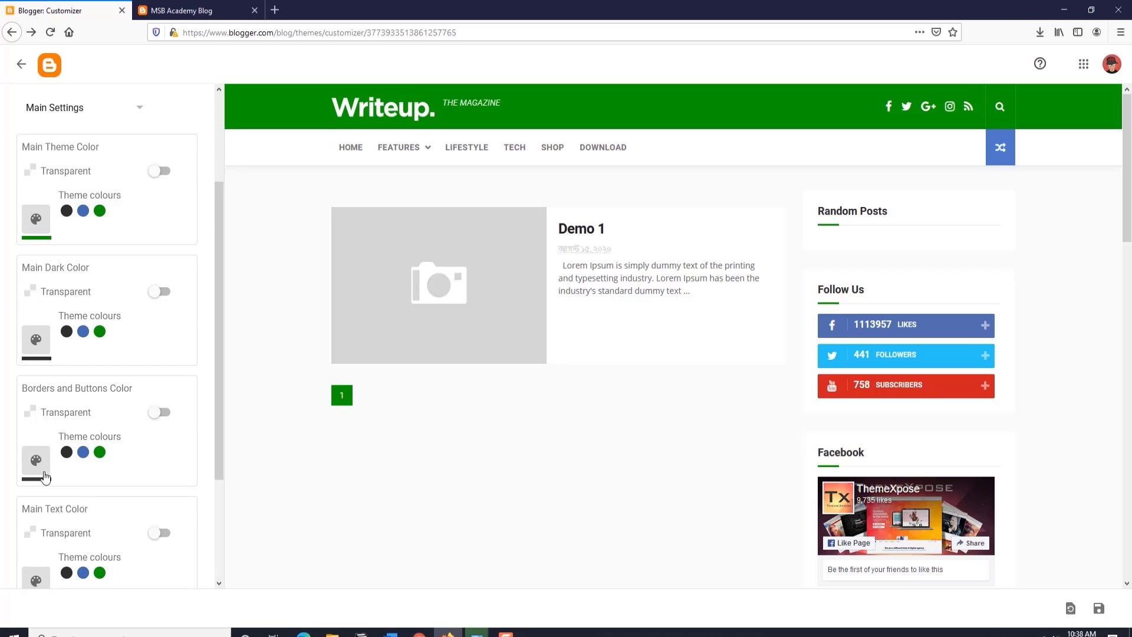
pyautogui.scroll(-4, 121, 437)
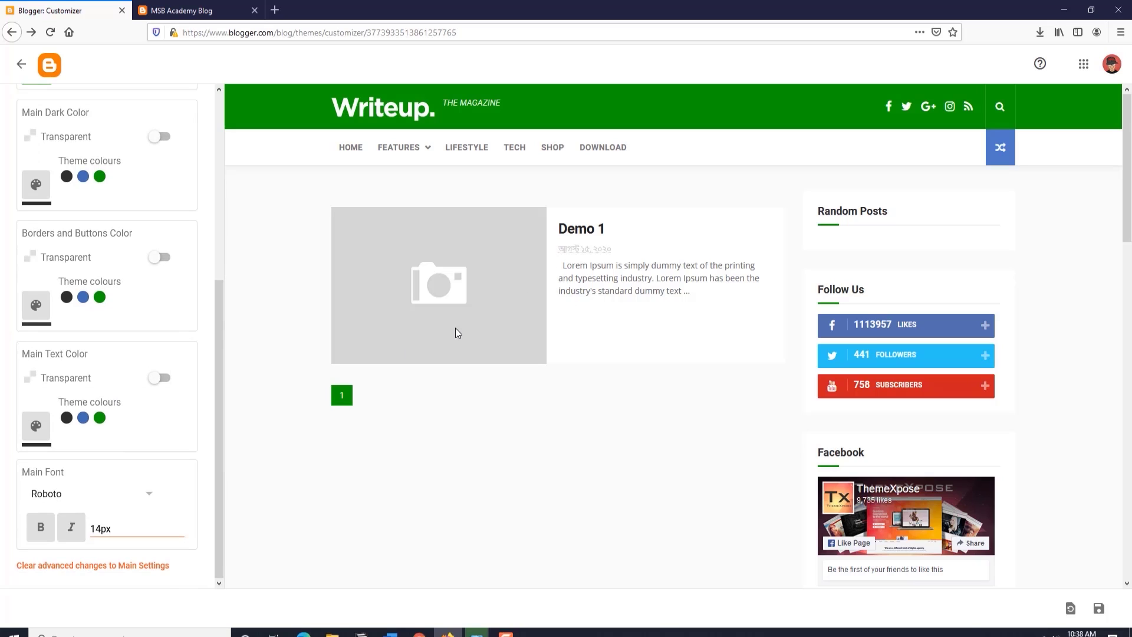
pyautogui.click(99, 419)
# Preview Rock Salt as the Main Font and set the font to Roboto Mono.
pyautogui.click(62, 498)
pyautogui.scroll(-2, 86, 523)
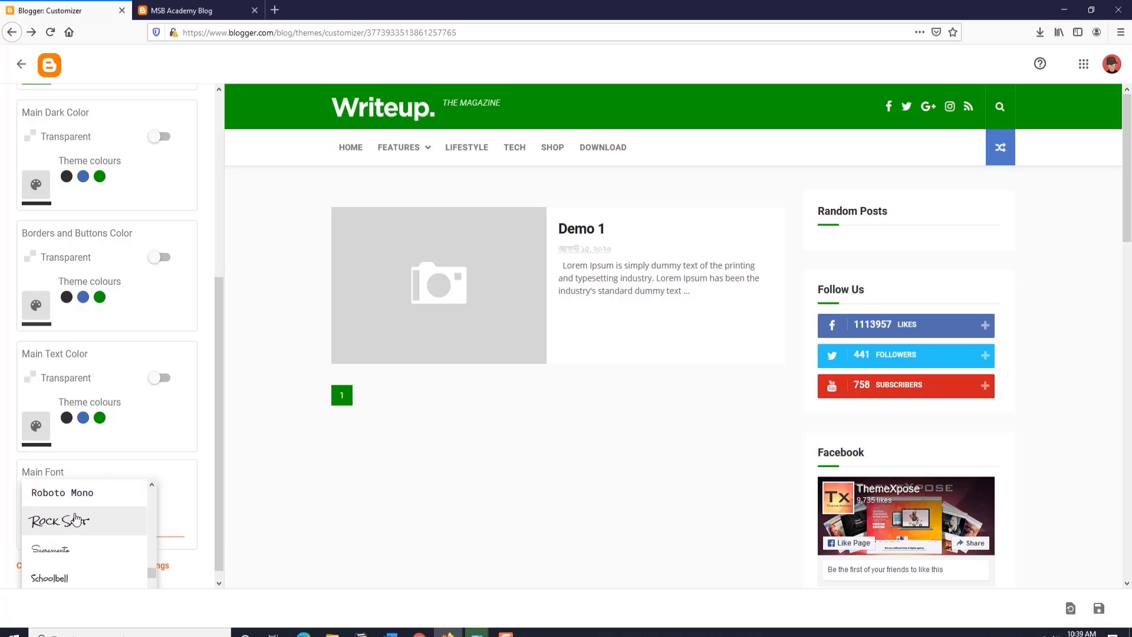
pyautogui.click(77, 520)
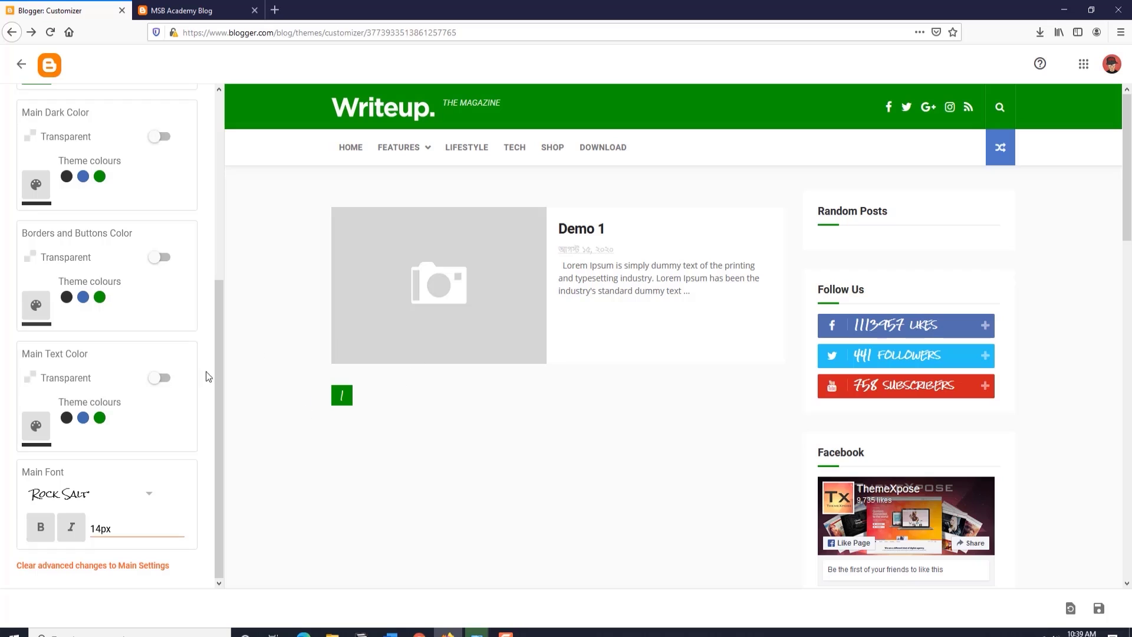
pyautogui.click(82, 507)
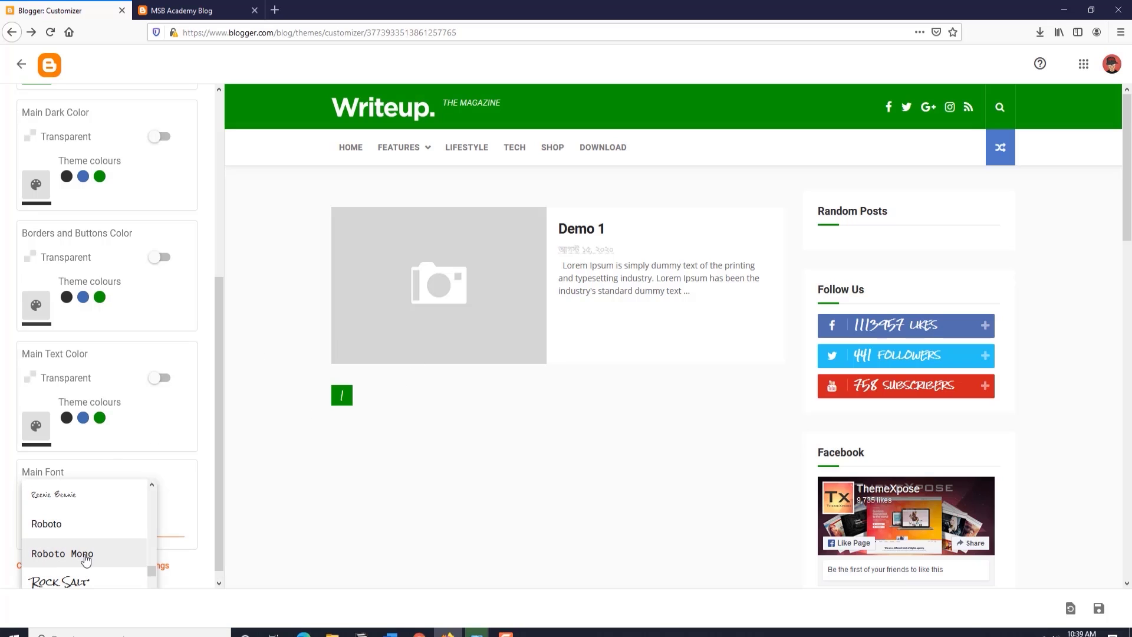
pyautogui.click(87, 556)
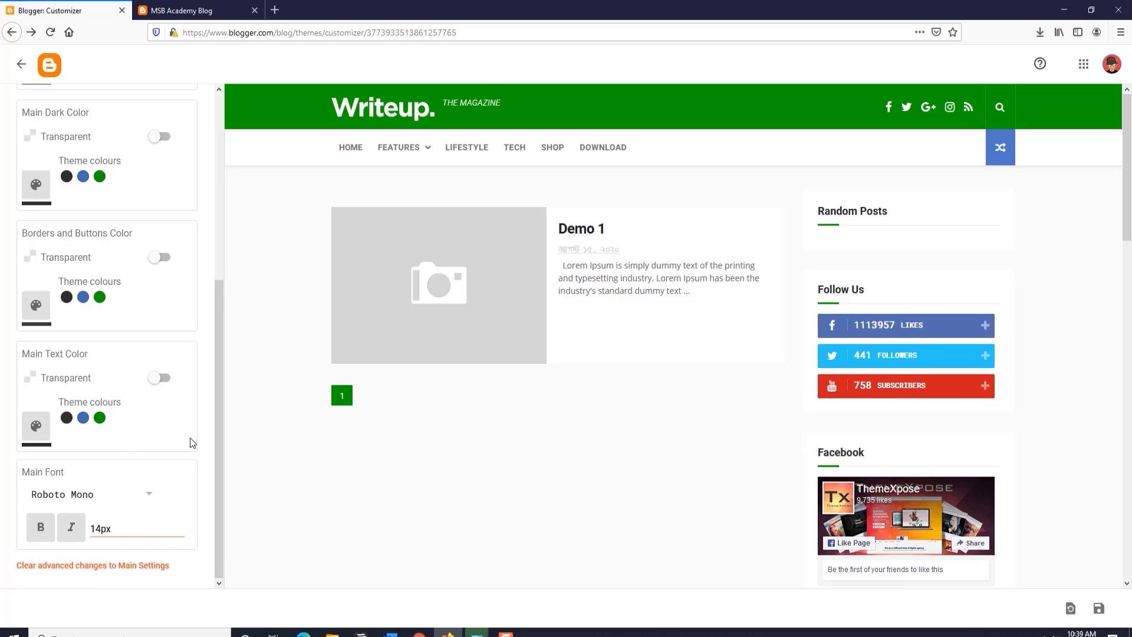
# Save the customised theme settings and reload the live blog to check the changes.
pyautogui.scroll(5, 190, 436)
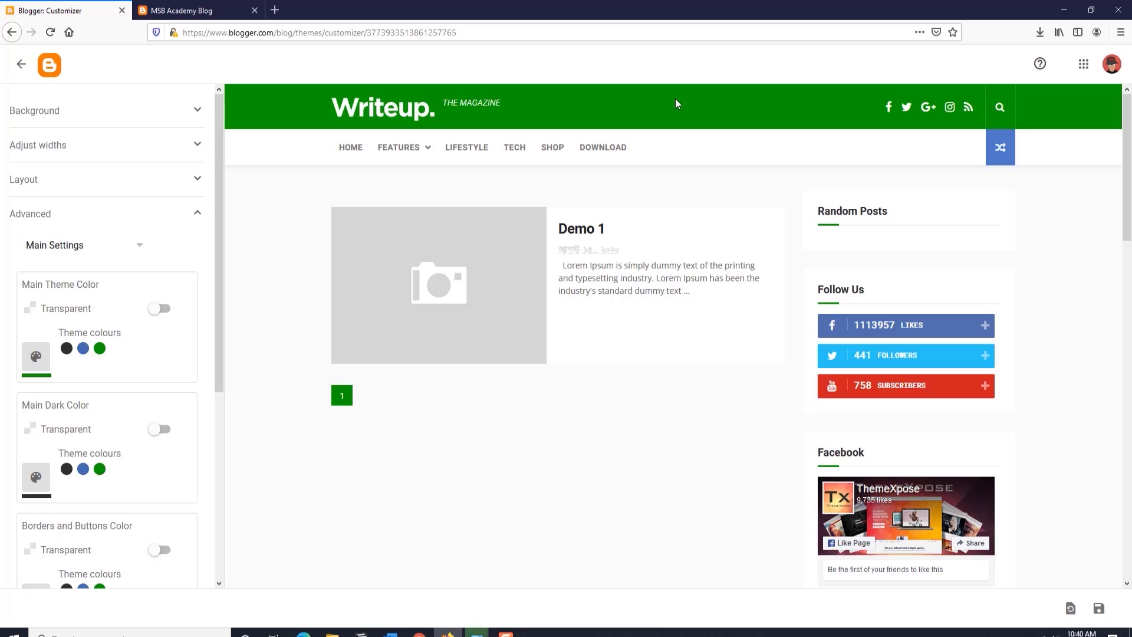
pyautogui.click(1100, 610)
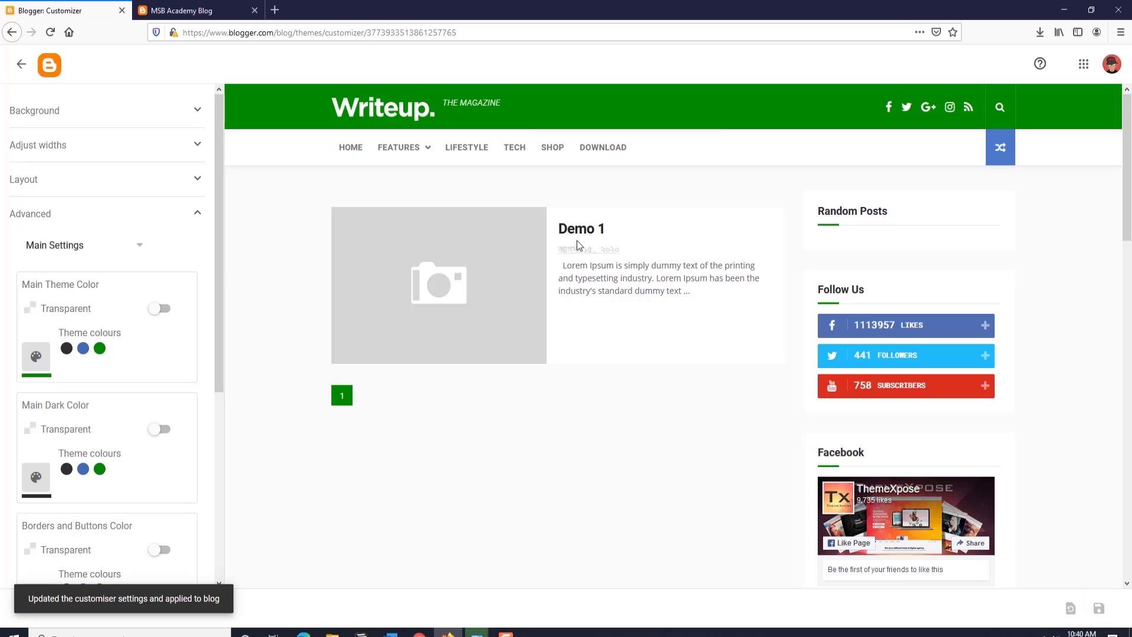
pyautogui.click(21, 64)
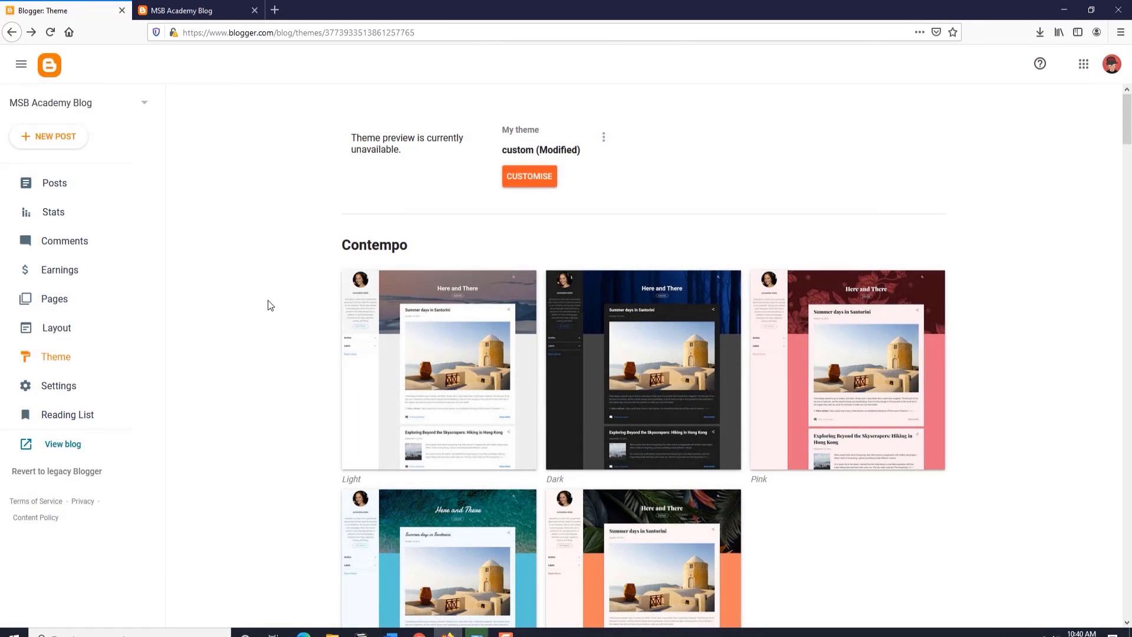
pyautogui.click(190, 10)
pyautogui.click(49, 32)
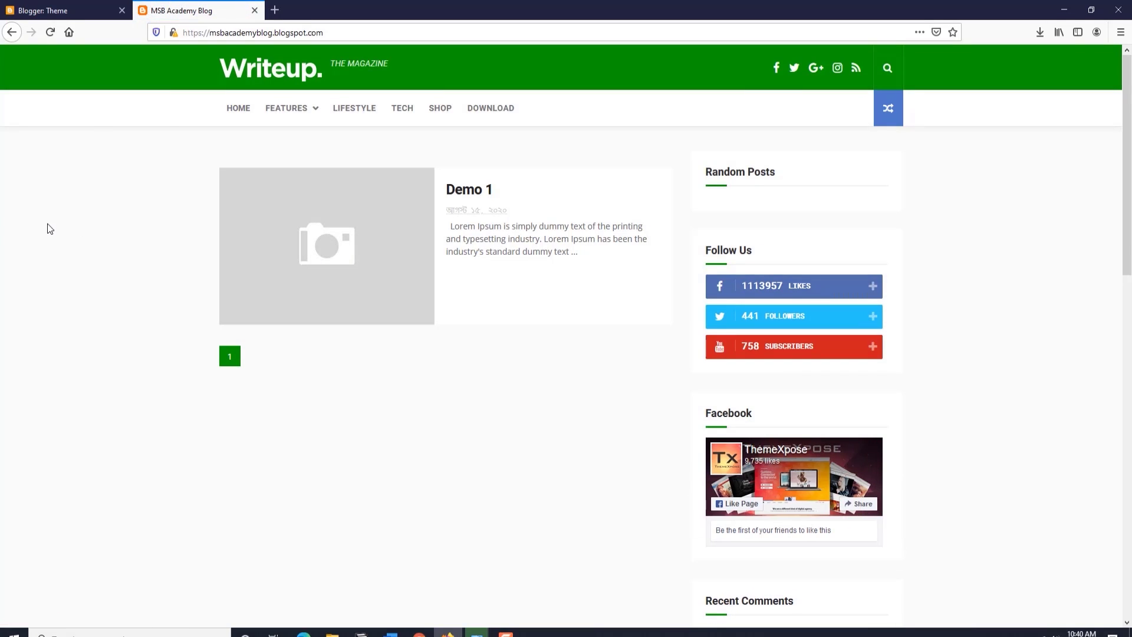
# Reopen the theme customiser and reset the background and colour to the theme default.
pyautogui.click(79, 10)
pyautogui.click(525, 175)
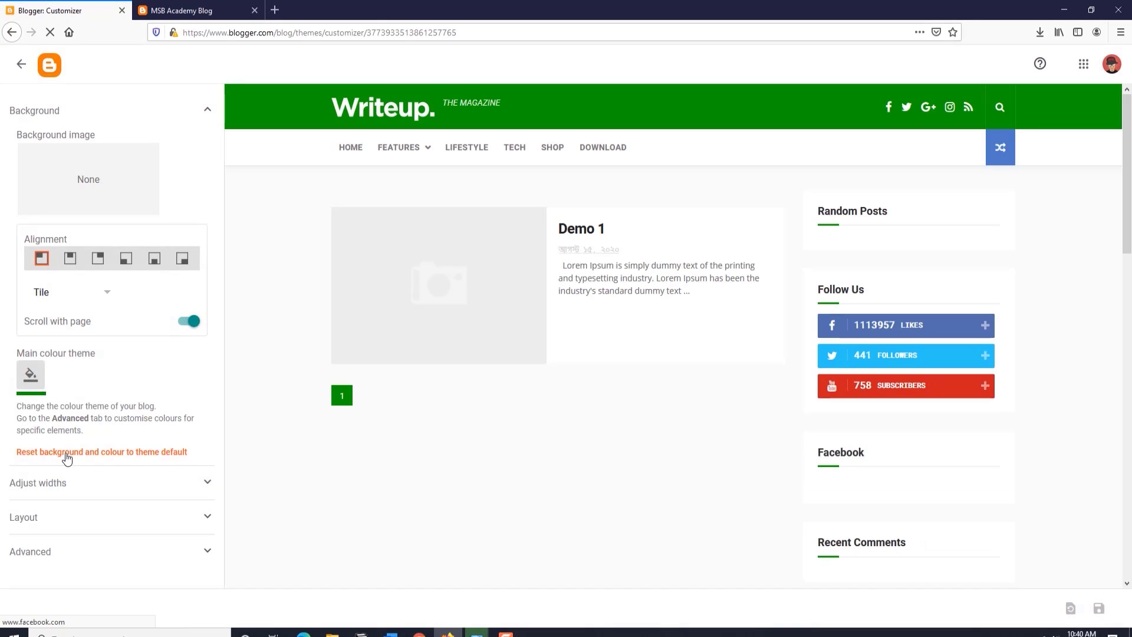
pyautogui.click(137, 454)
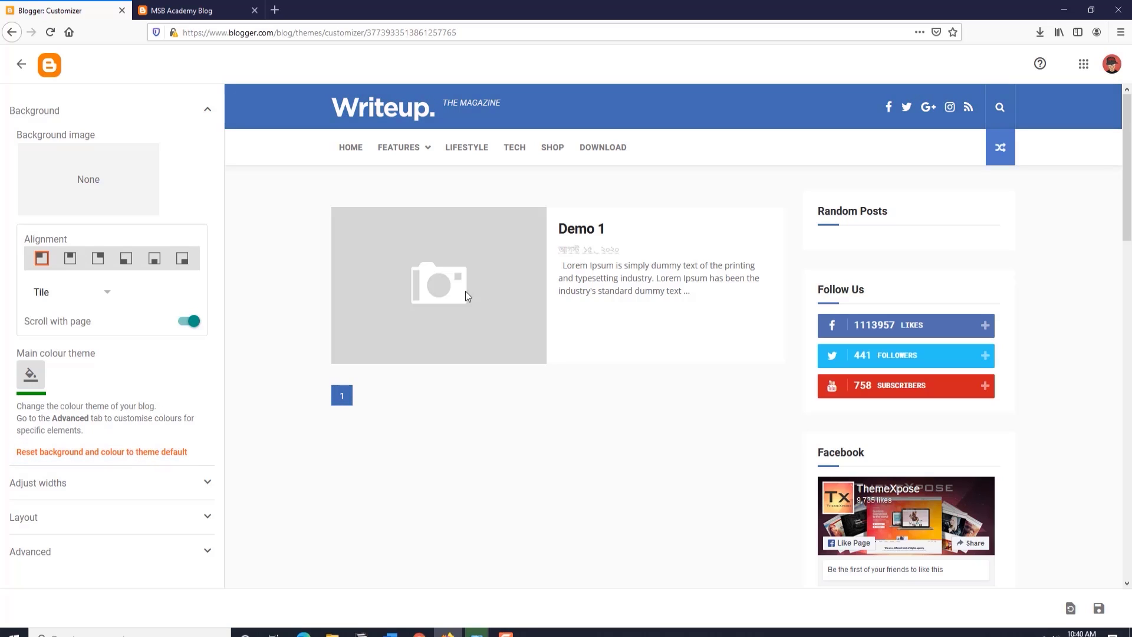
# Save the reset theme settings and review the width, layout and advanced options in the customiser.
pyautogui.click(1099, 608)
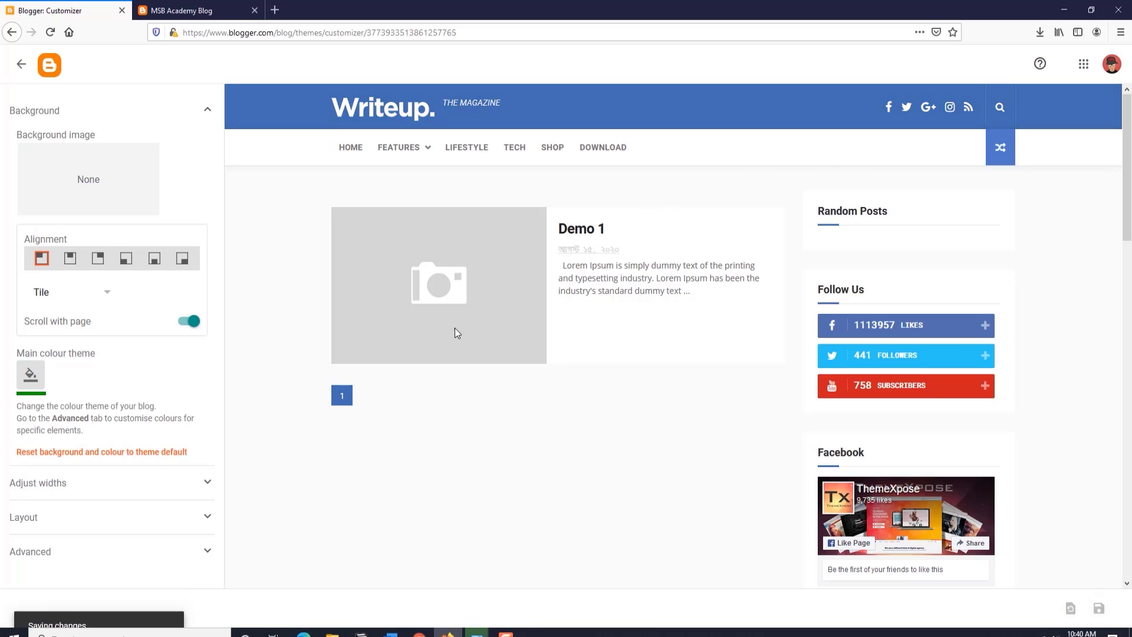
pyautogui.click(71, 484)
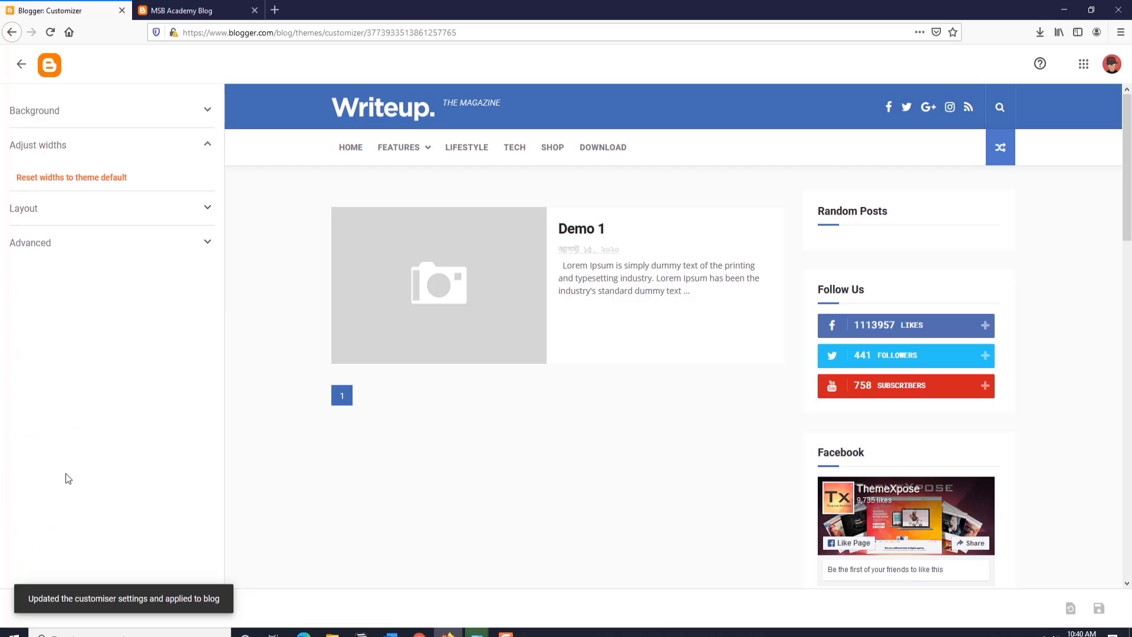
pyautogui.click(60, 210)
pyautogui.click(67, 342)
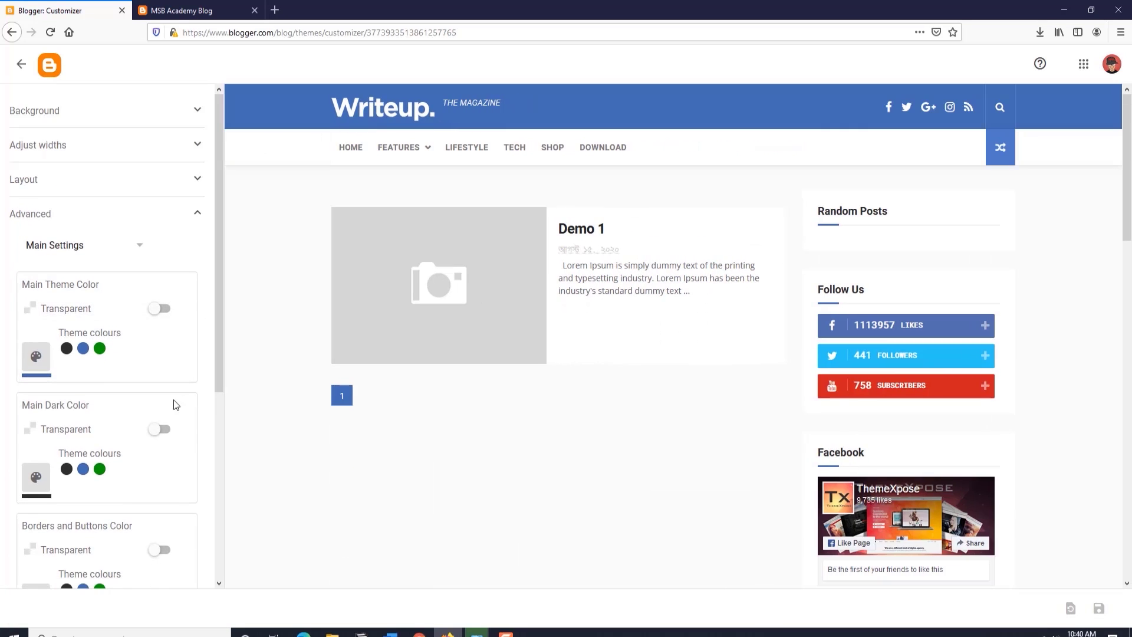
pyautogui.scroll(-5, 171, 404)
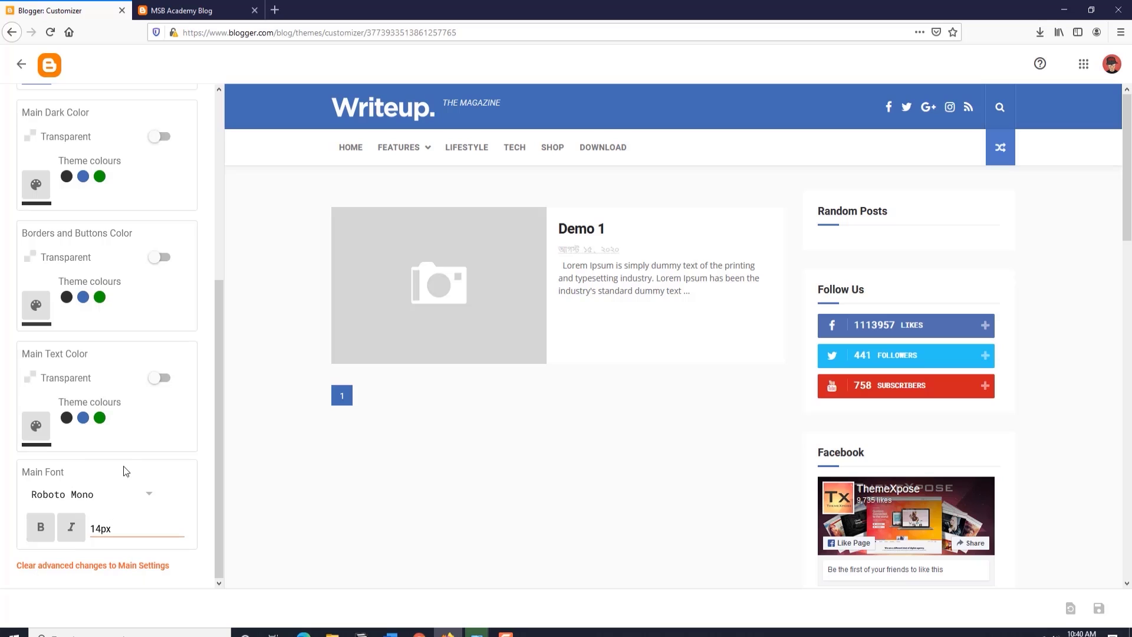
pyautogui.scroll(10, 127, 465)
# Leave the theme customiser and reload the live blog to check the reset theme.
pyautogui.click(21, 64)
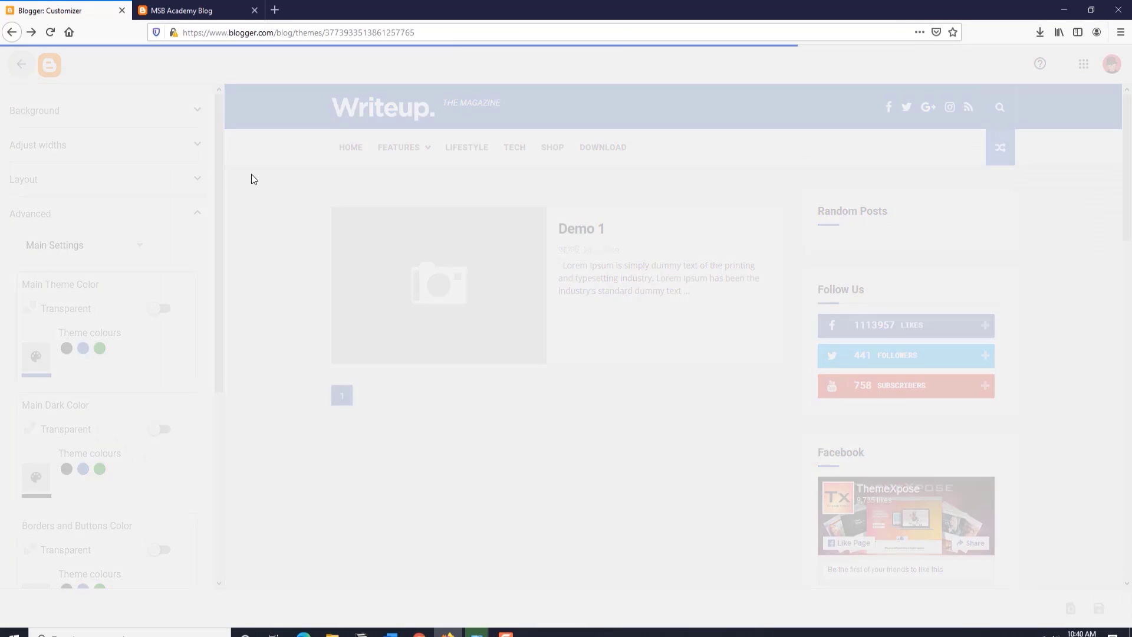
pyautogui.hotkey('ctrl', 'Tab')
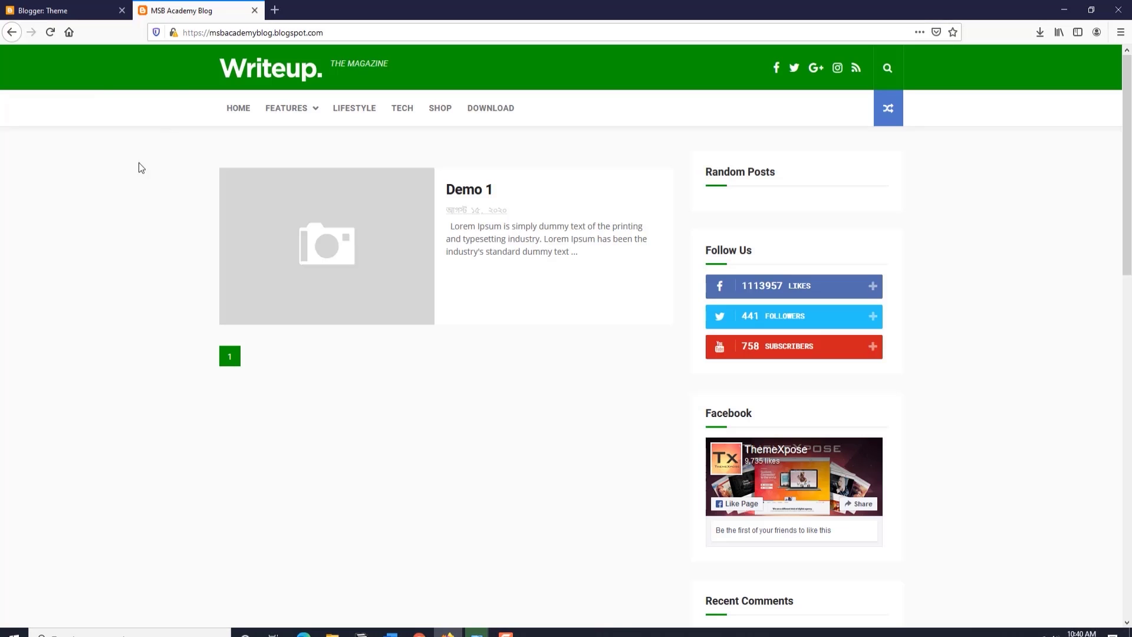
pyautogui.click(49, 34)
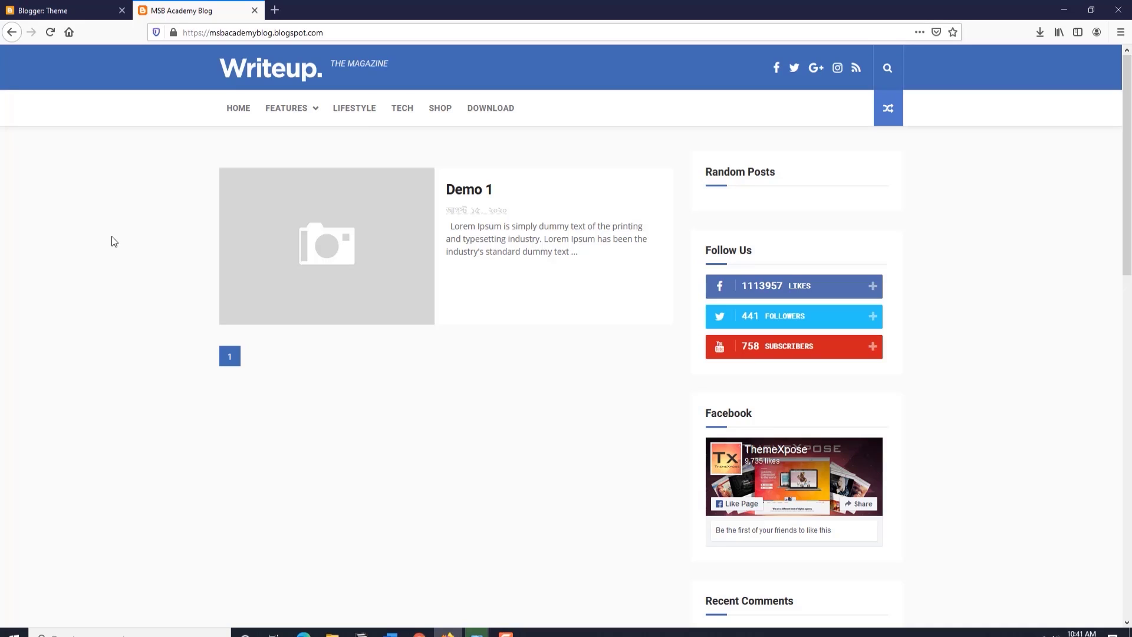
# Open logomakr.com in a new browser tab and dismiss the introductory video.
pyautogui.click(276, 10)
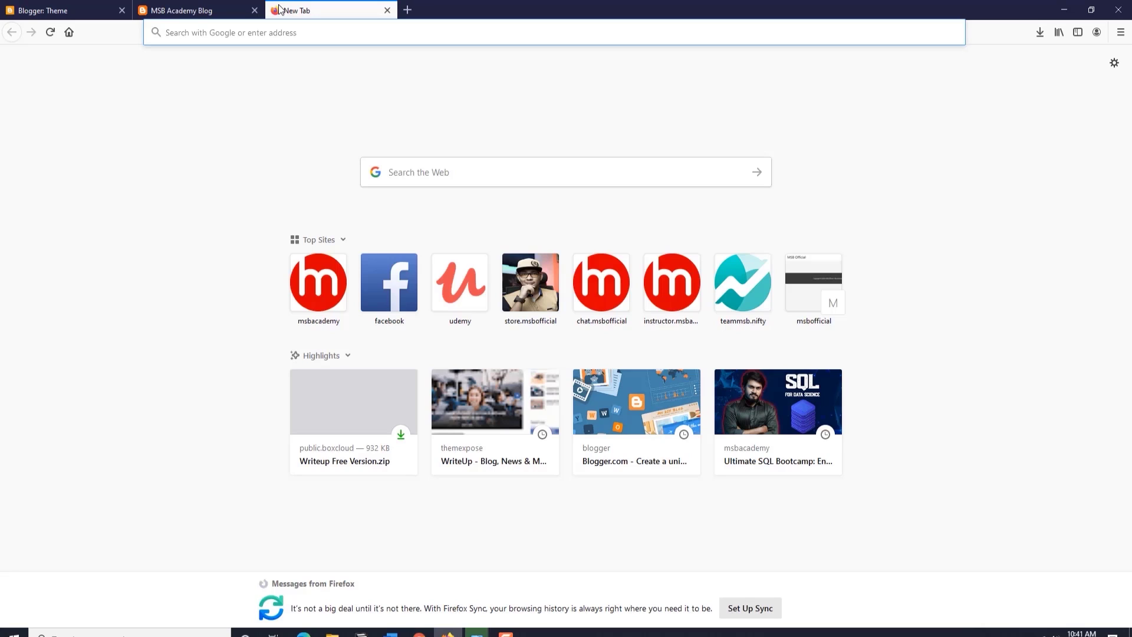
pyautogui.write('logomakr')
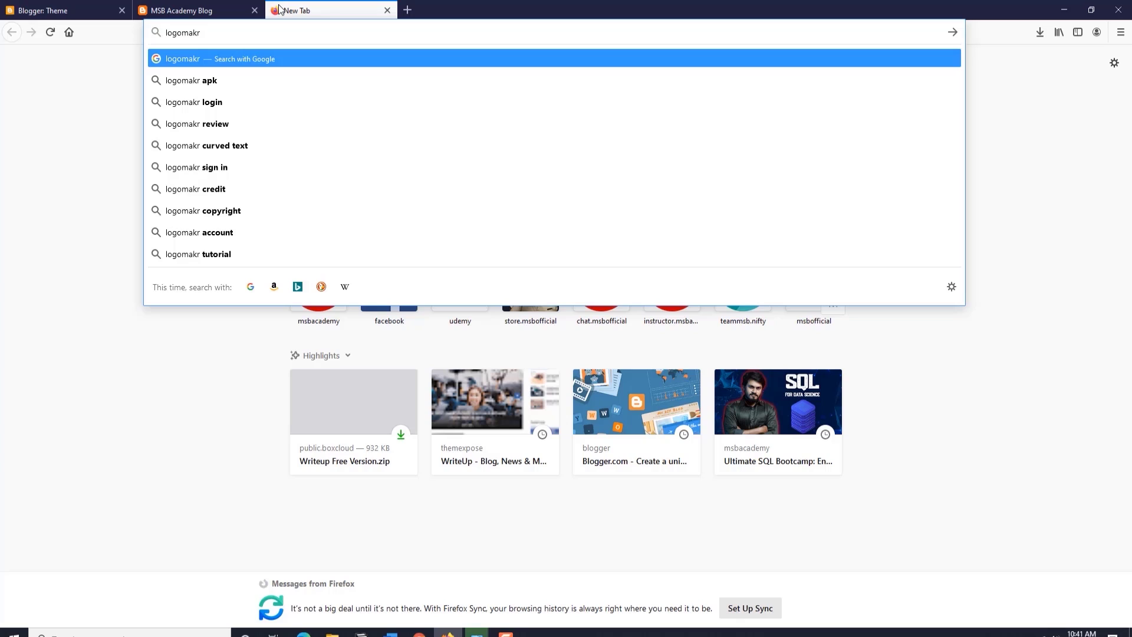
pyautogui.write('.com')
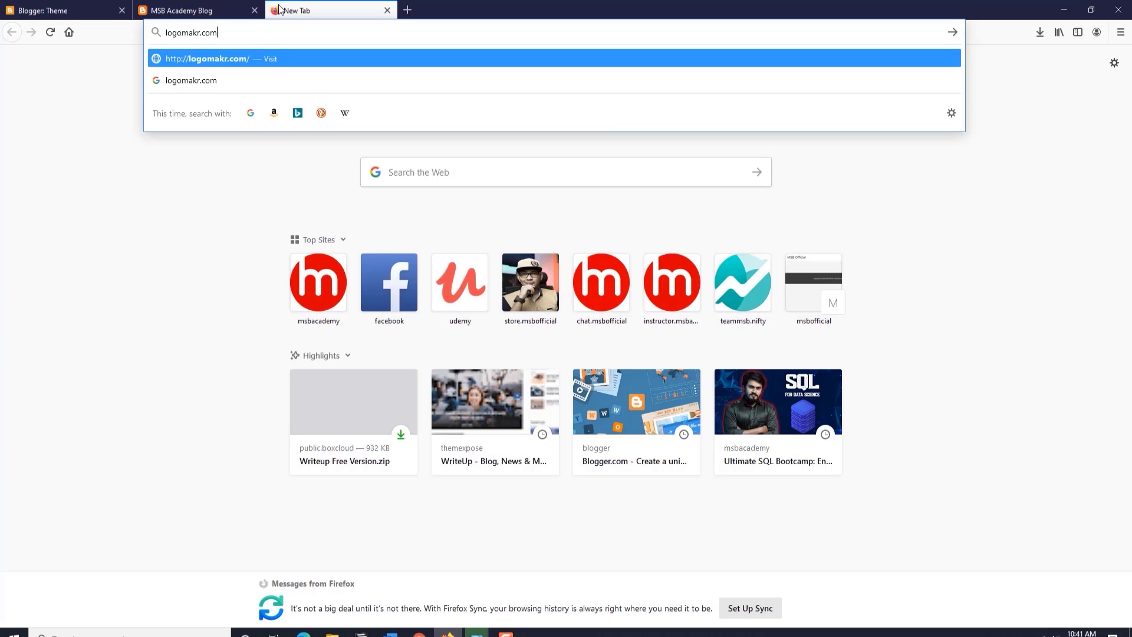
pyautogui.press('Return')
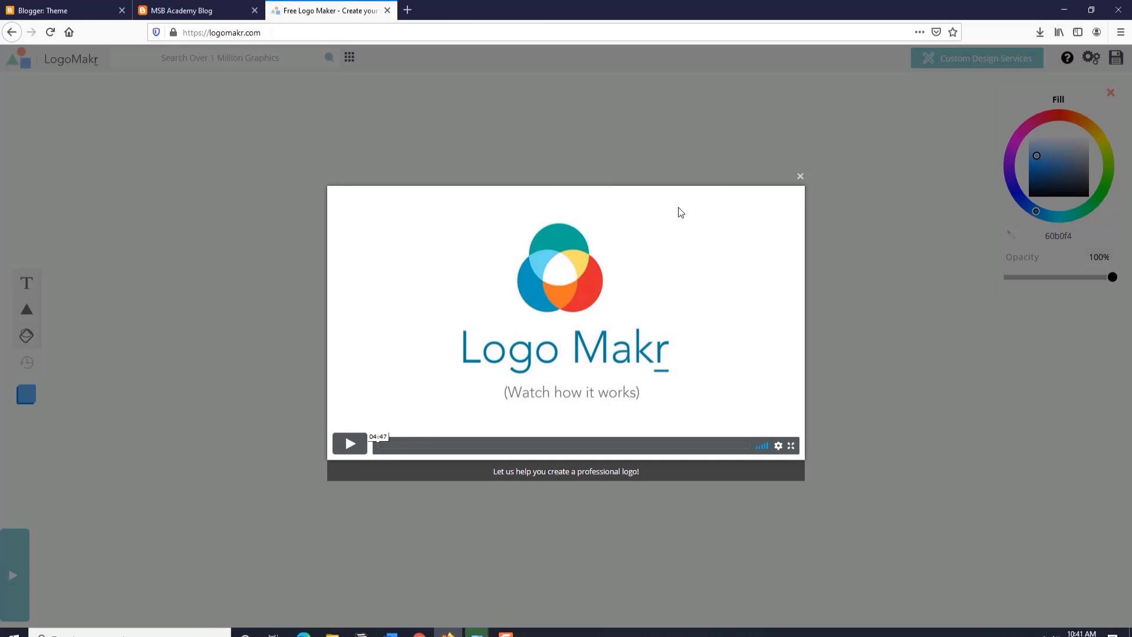
pyautogui.click(800, 177)
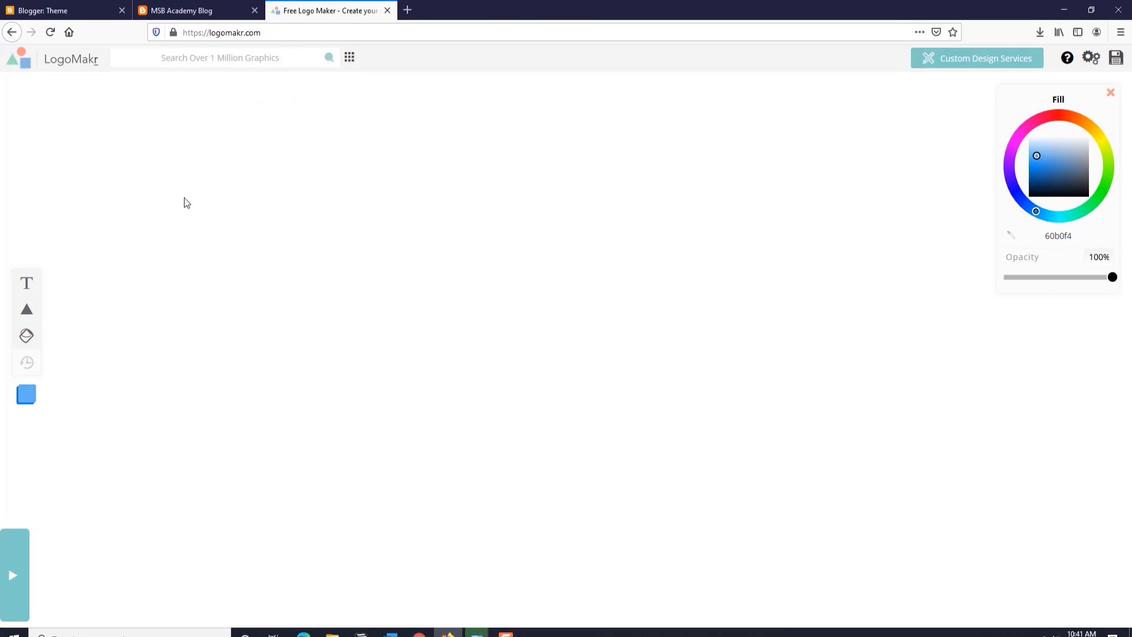
# Add a text element reading MSBBLOG to the logo canvas and make it bold.
pyautogui.click(26, 282)
pyautogui.moveTo(413, 363); pyautogui.dragTo(709, 343)
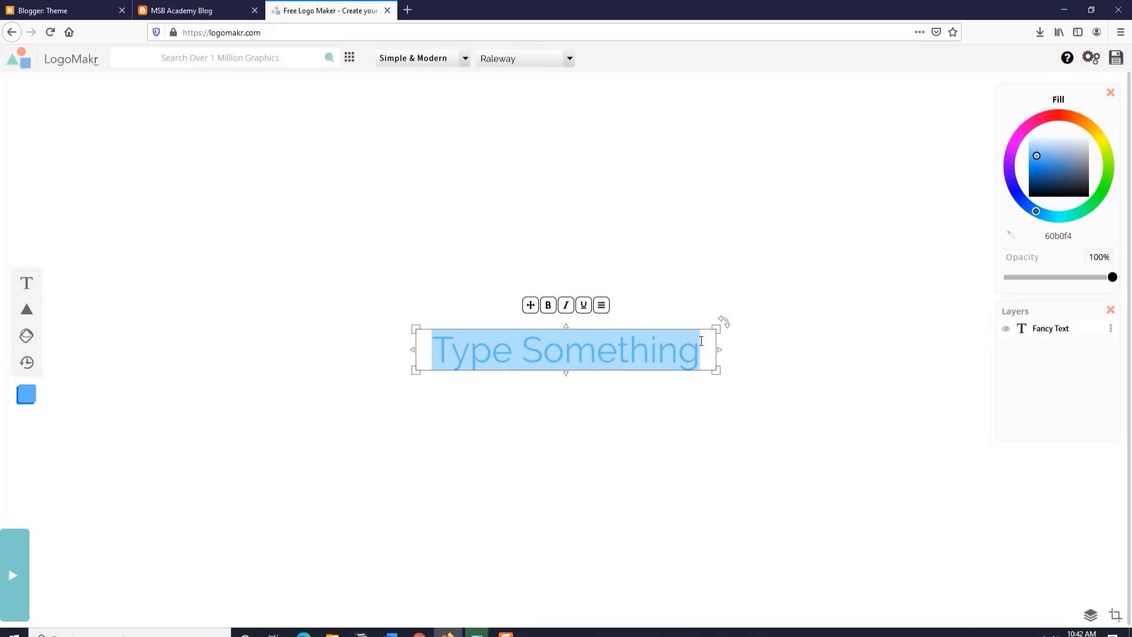
pyautogui.write('MSBBLOG')
pyautogui.moveTo(482, 349); pyautogui.dragTo(718, 321)
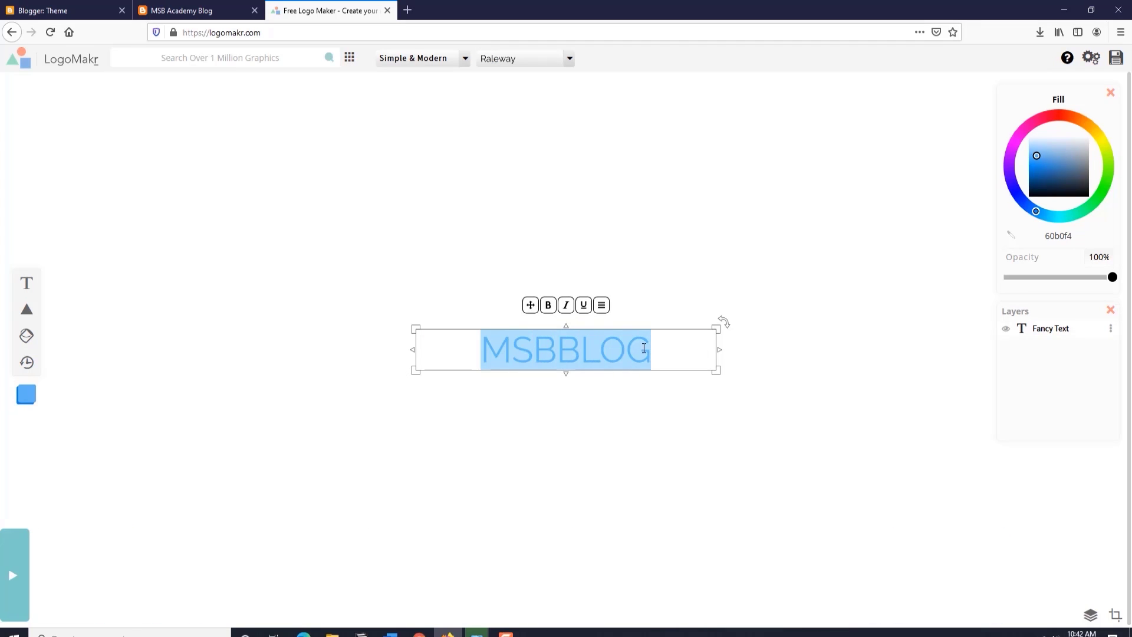
pyautogui.click(548, 305)
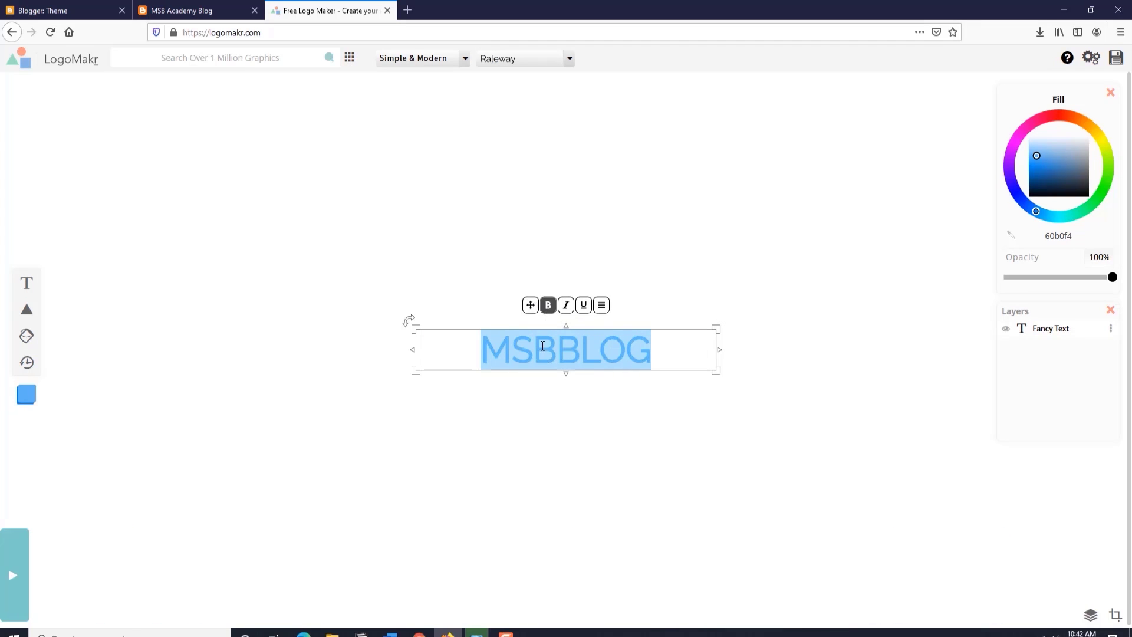
# Set the MSBBLOG text's line height to 1.39em, letter spacing to 0.05em and word spacing to 0.08em.
pyautogui.click(601, 307)
pyautogui.moveTo(664, 280); pyautogui.dragTo(692, 288)
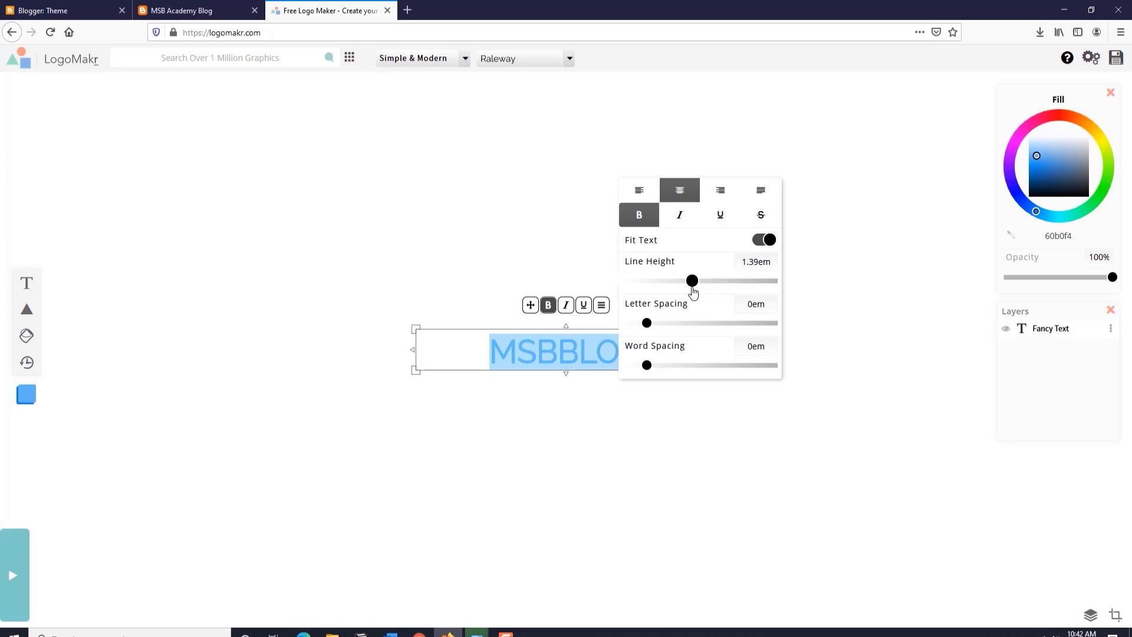
pyautogui.moveTo(647, 323)
pyautogui.mouseDown()
pyautogui.moveTo(661, 326)
pyautogui.moveTo(652, 325)
pyautogui.mouseUp()
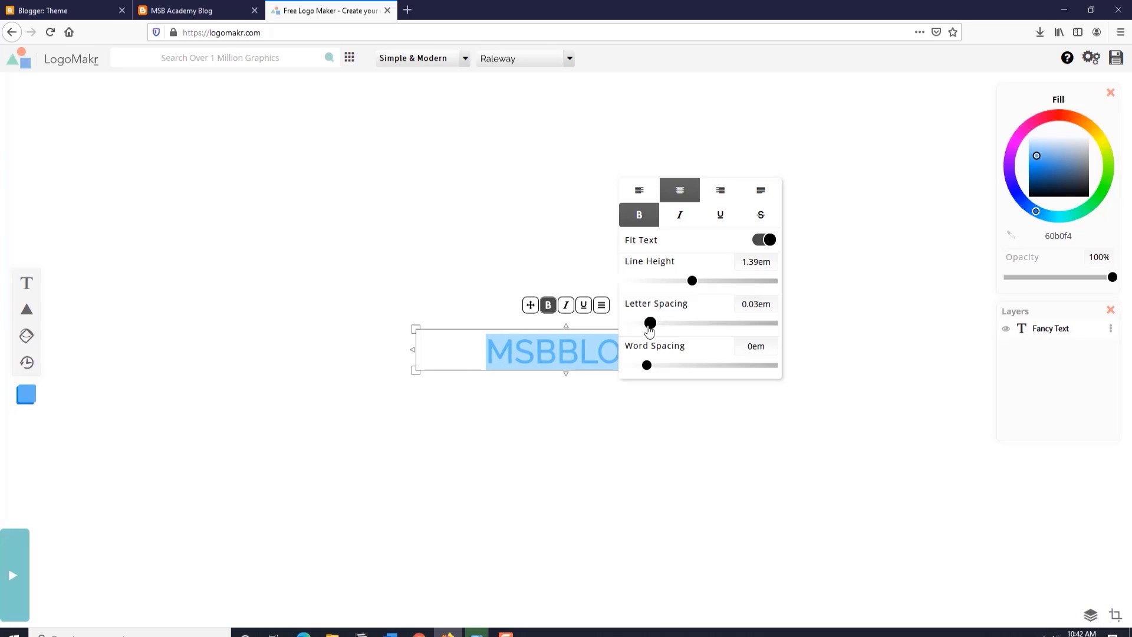
pyautogui.moveTo(647, 365); pyautogui.dragTo(653, 366)
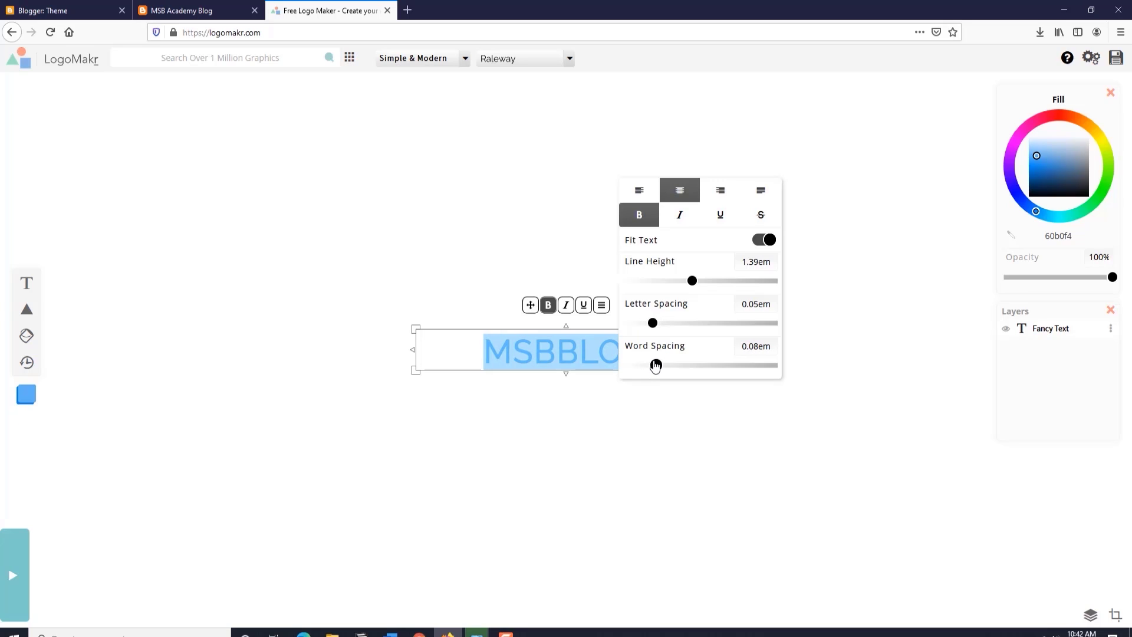
pyautogui.click(504, 345)
pyautogui.click(413, 298)
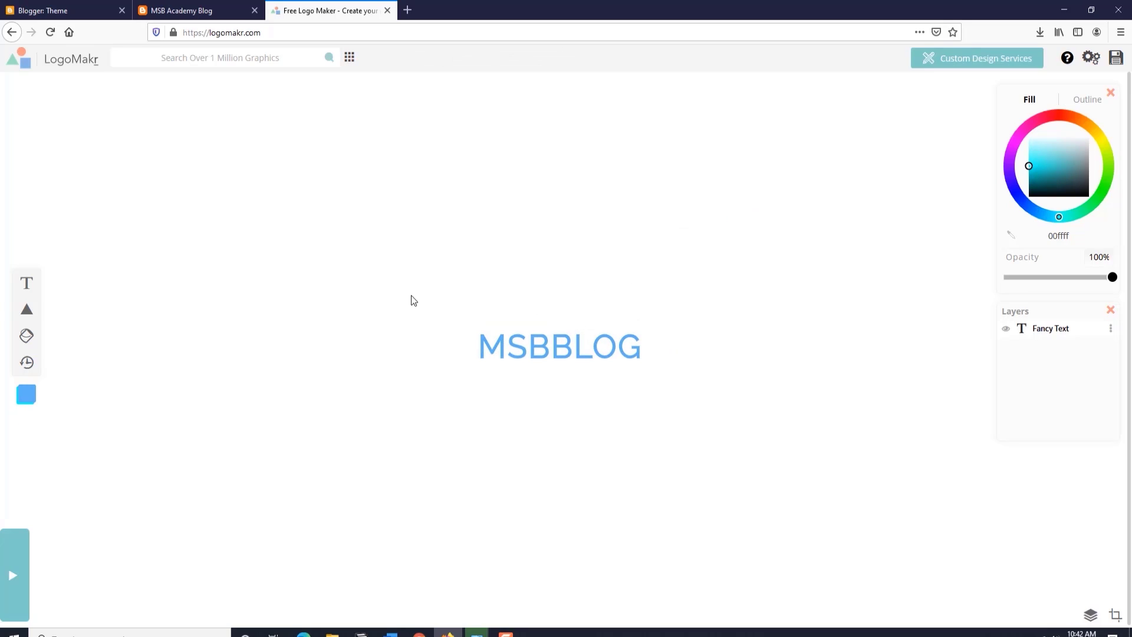
# Start a graphics search for clipart to go with the MSBBLOG text.
pyautogui.click(521, 353)
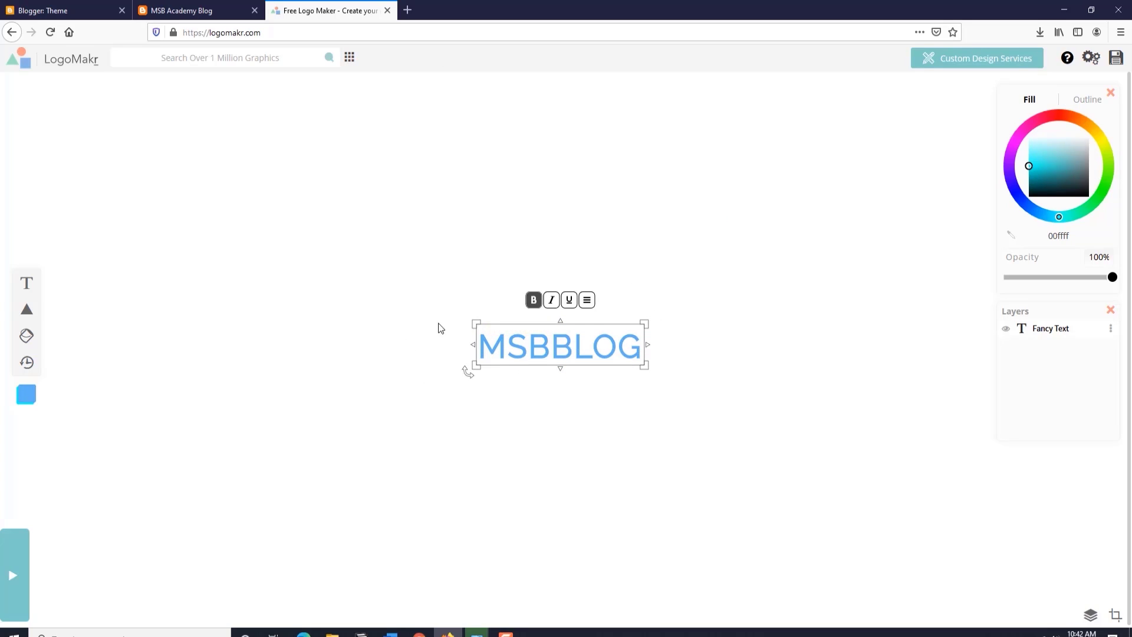
pyautogui.click(231, 56)
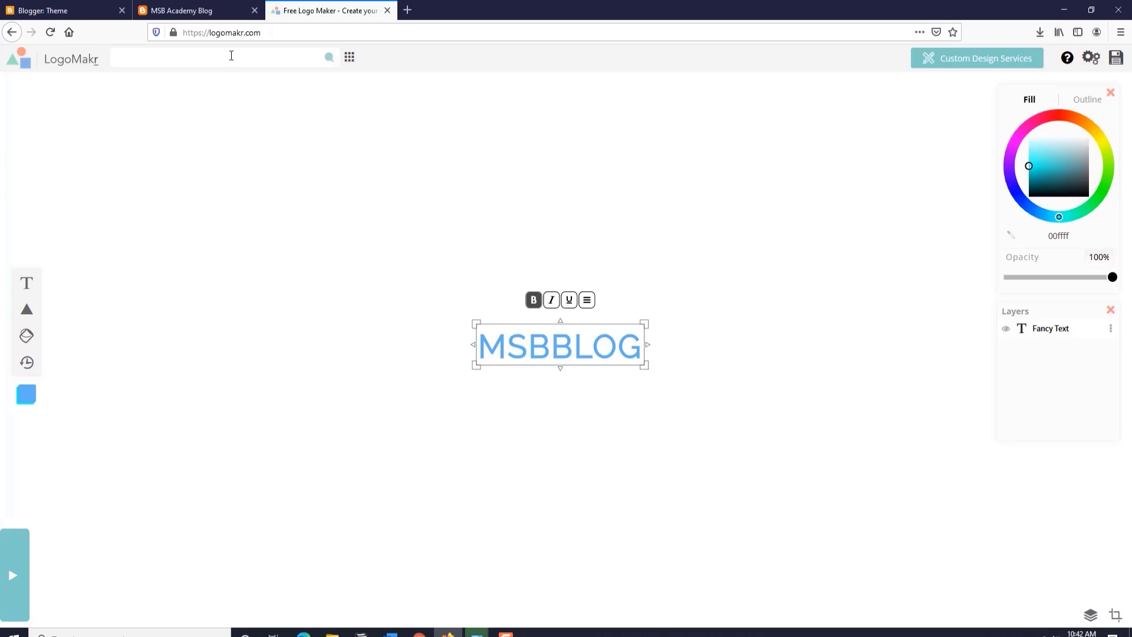
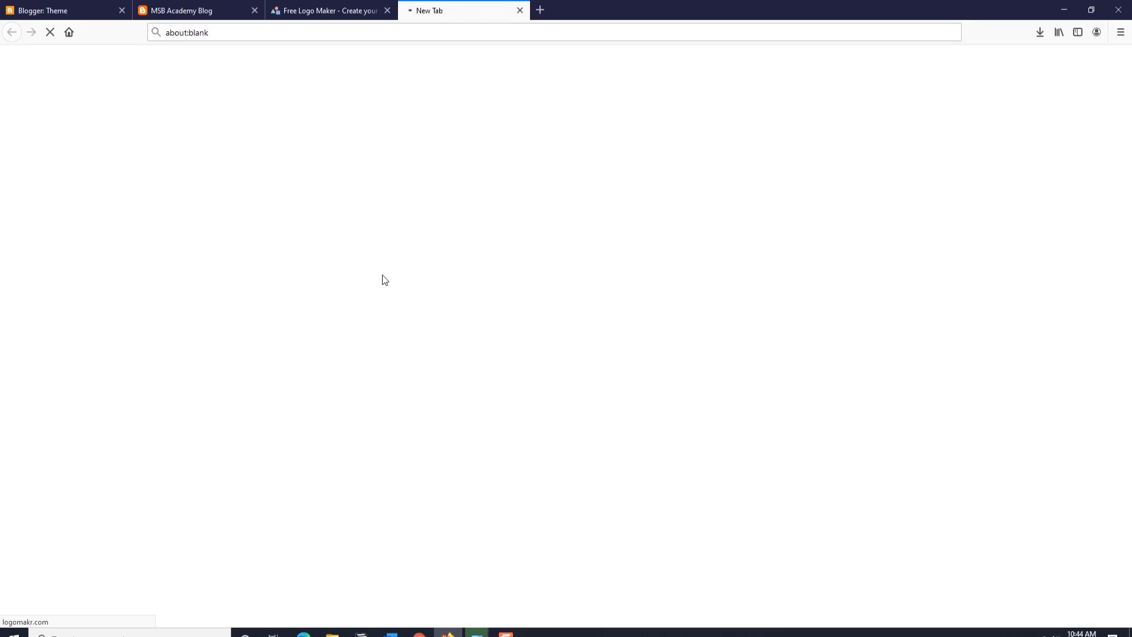
# Save the free logo download and open LogoMakr_598sQJ.png to check it.
pyautogui.click(461, 379)
pyautogui.click(616, 425)
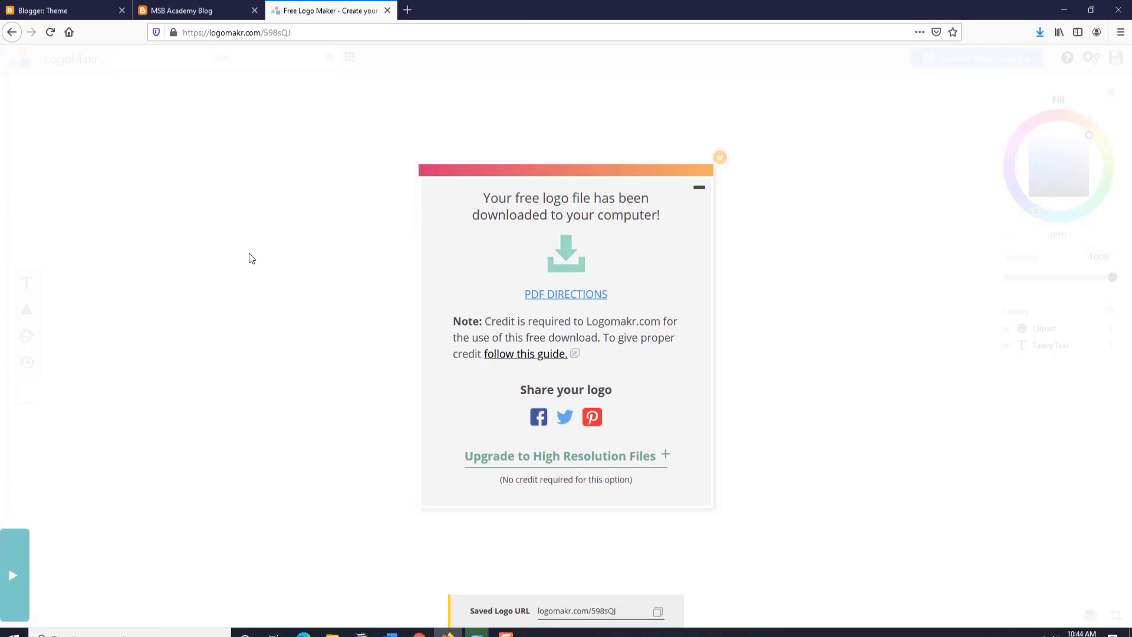
pyautogui.click(1038, 32)
pyautogui.click(913, 69)
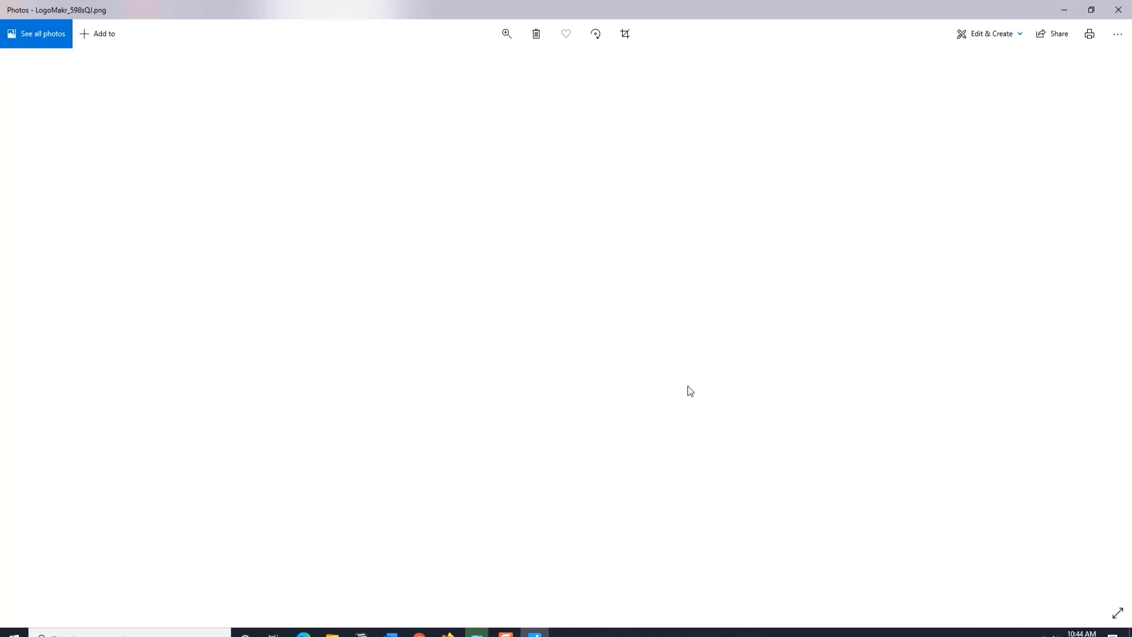
pyautogui.click(1118, 10)
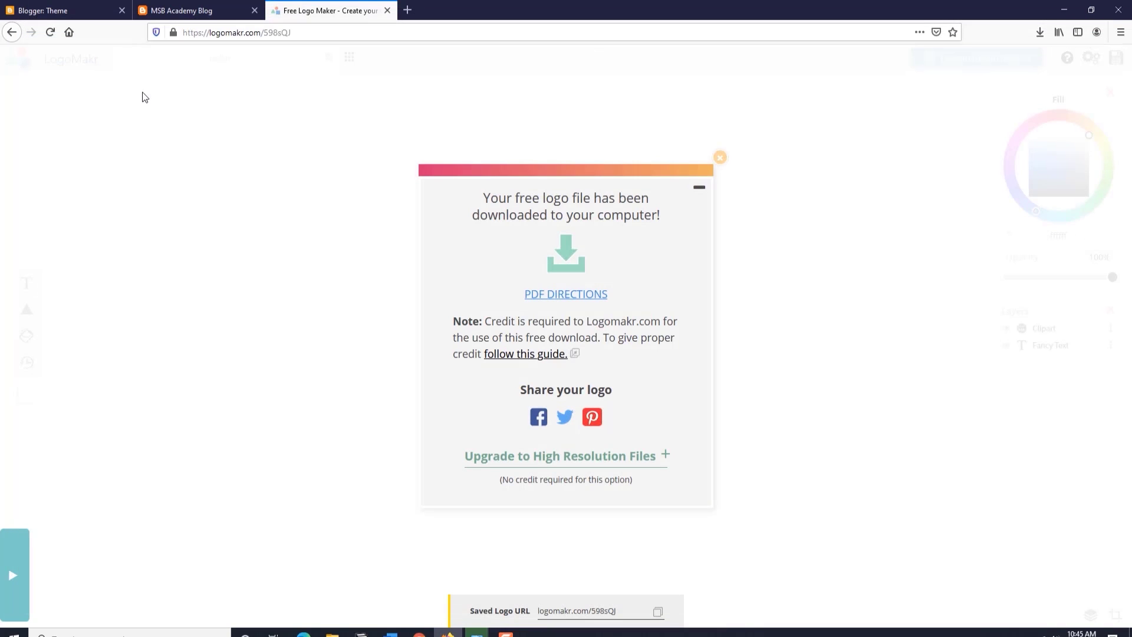
# Check the logo on the live blog and open the Logo gadget's header configuration in the Blogger layout.
pyautogui.click(70, 11)
pyautogui.click(200, 11)
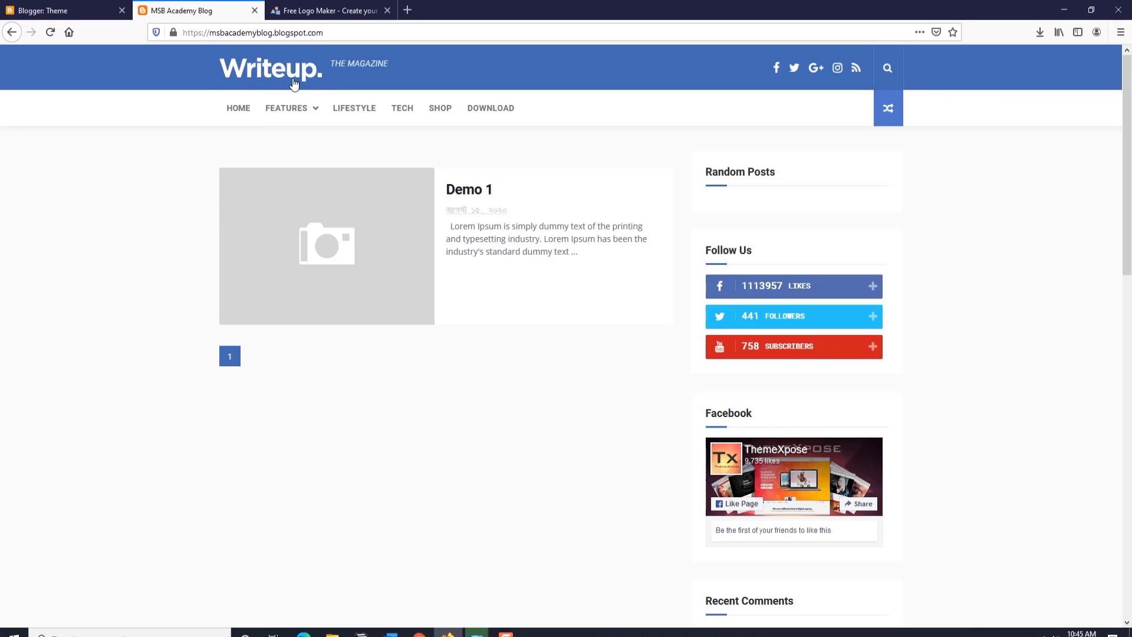
pyautogui.click(87, 11)
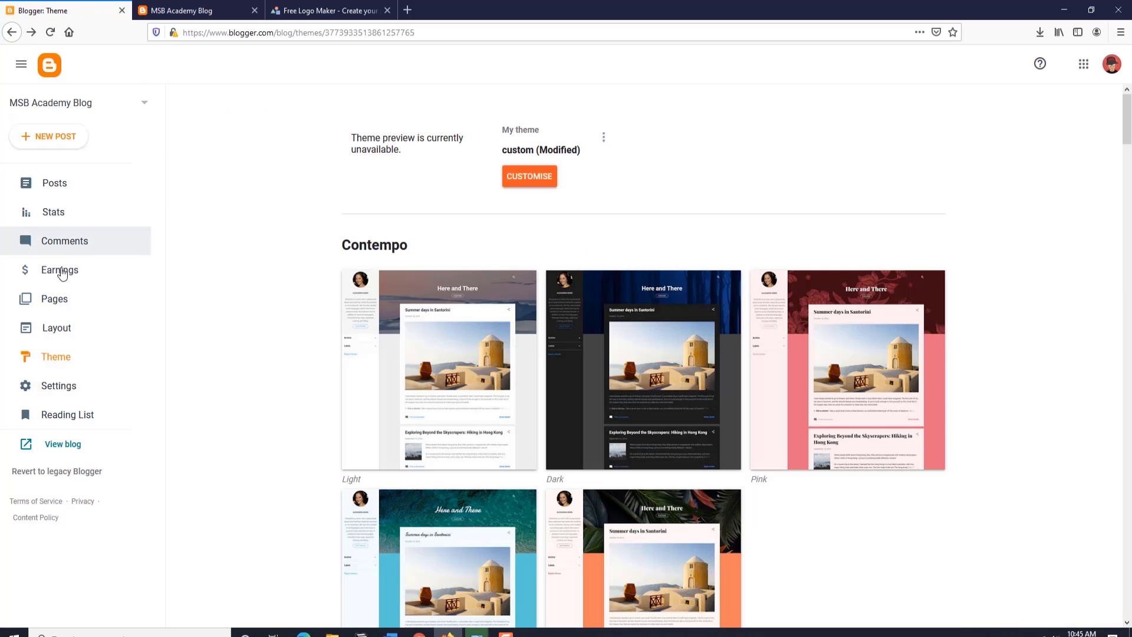
pyautogui.click(58, 328)
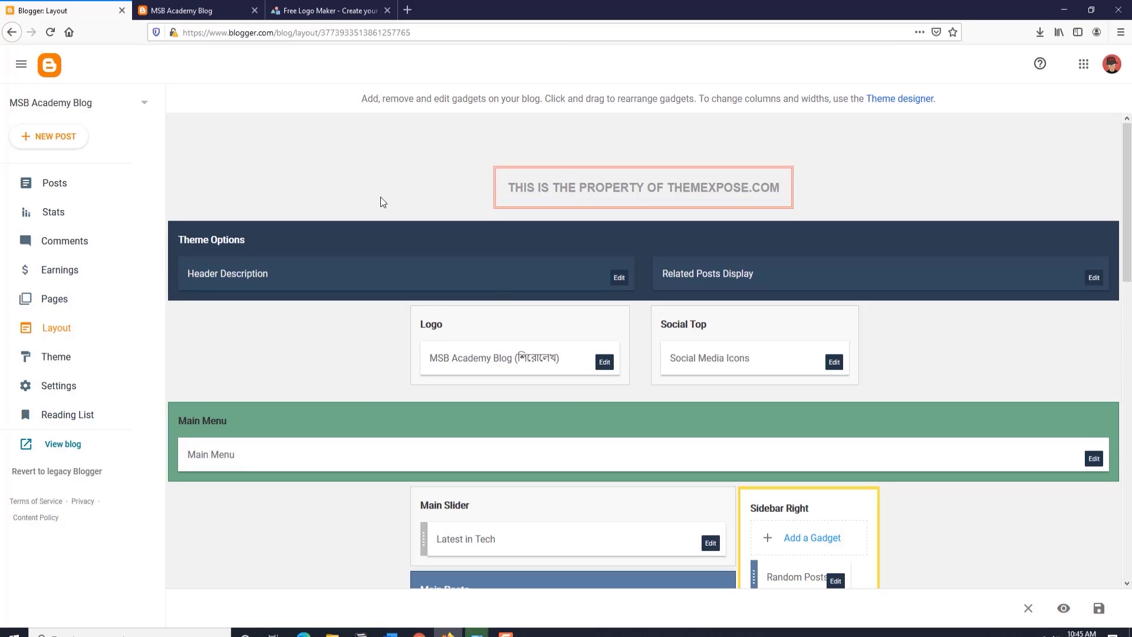
pyautogui.click(605, 364)
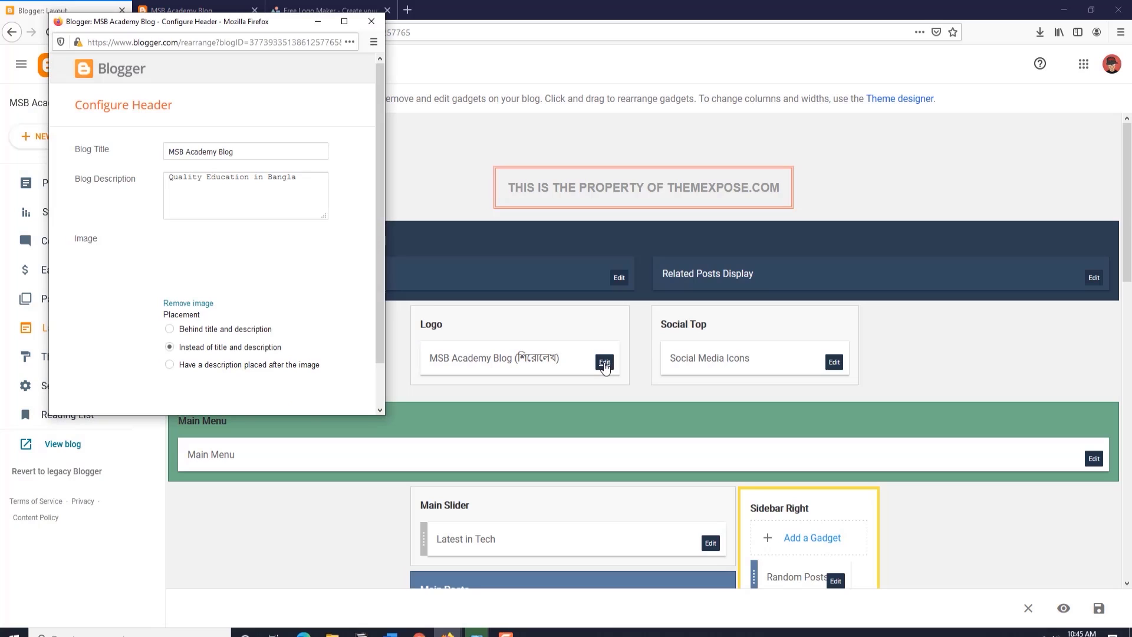
# Clear the blog description in the header configuration.
pyautogui.click(173, 179)
pyautogui.moveTo(173, 179); pyautogui.dragTo(302, 178)
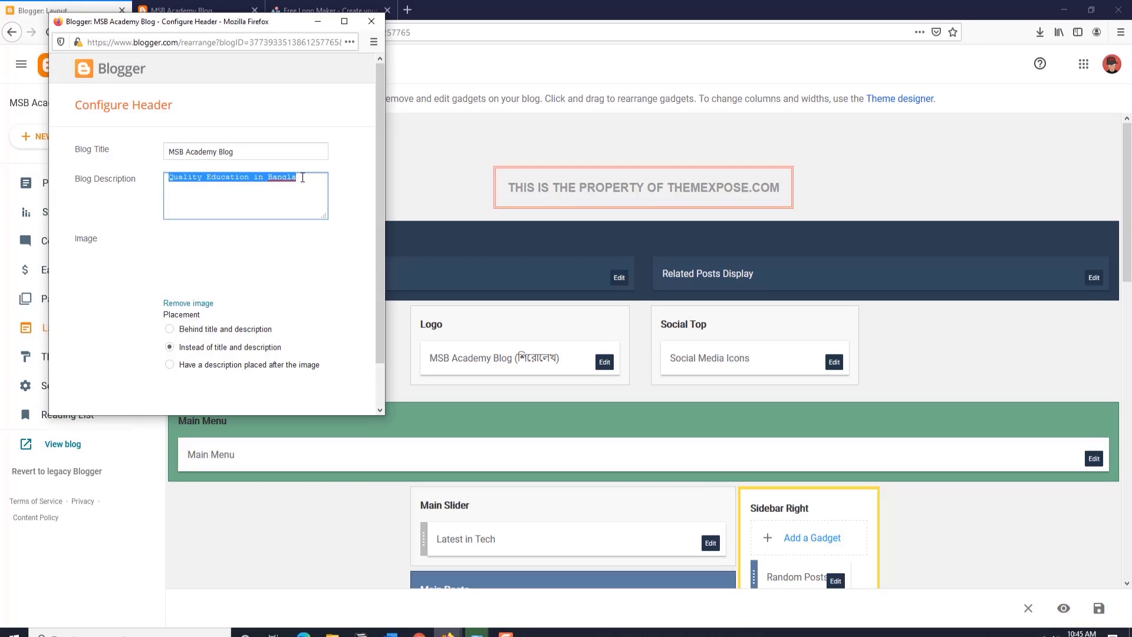
pyautogui.press('BackSpace')
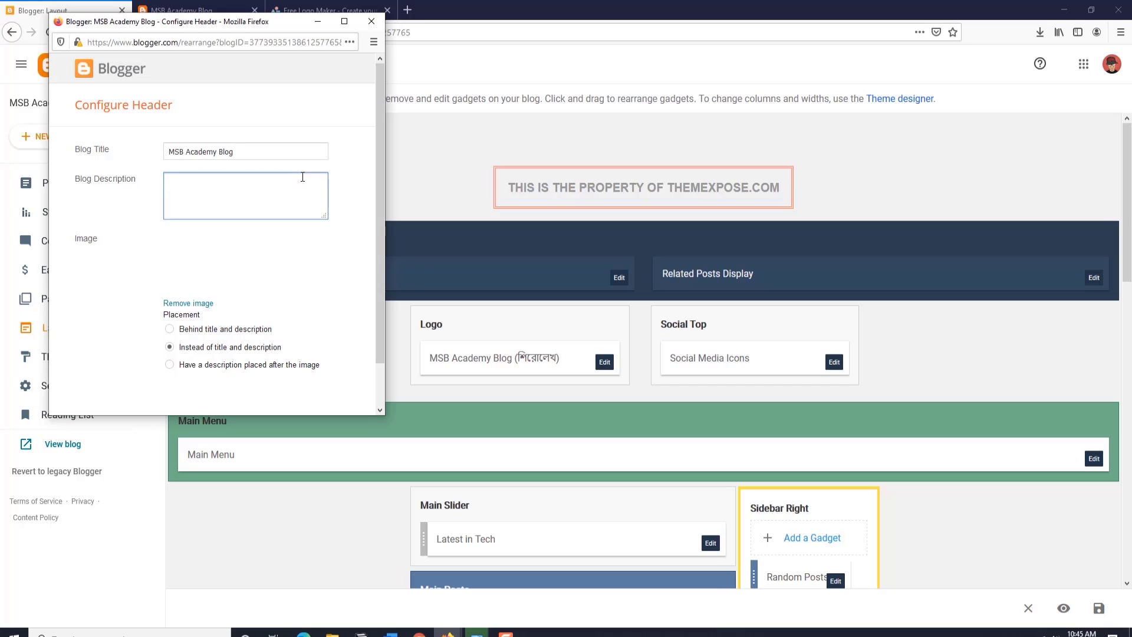
# Remove the current header image and upload LogoMakr_598sQJ.png from the computer's Downloads folder.
pyautogui.click(97, 264)
pyautogui.click(169, 301)
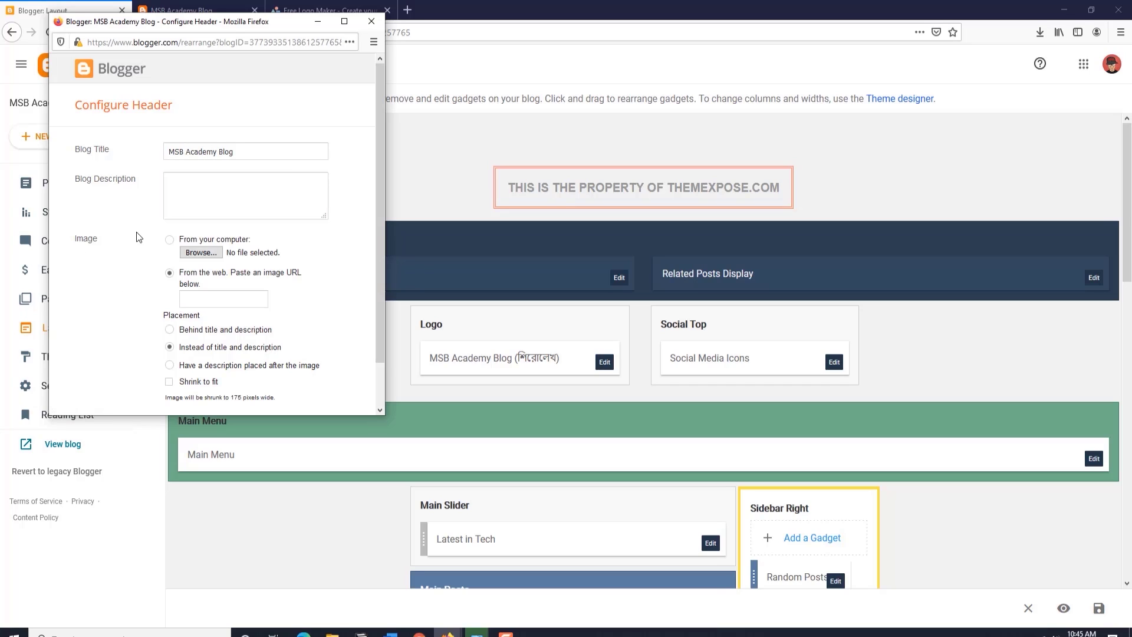
pyautogui.click(169, 239)
pyautogui.click(210, 247)
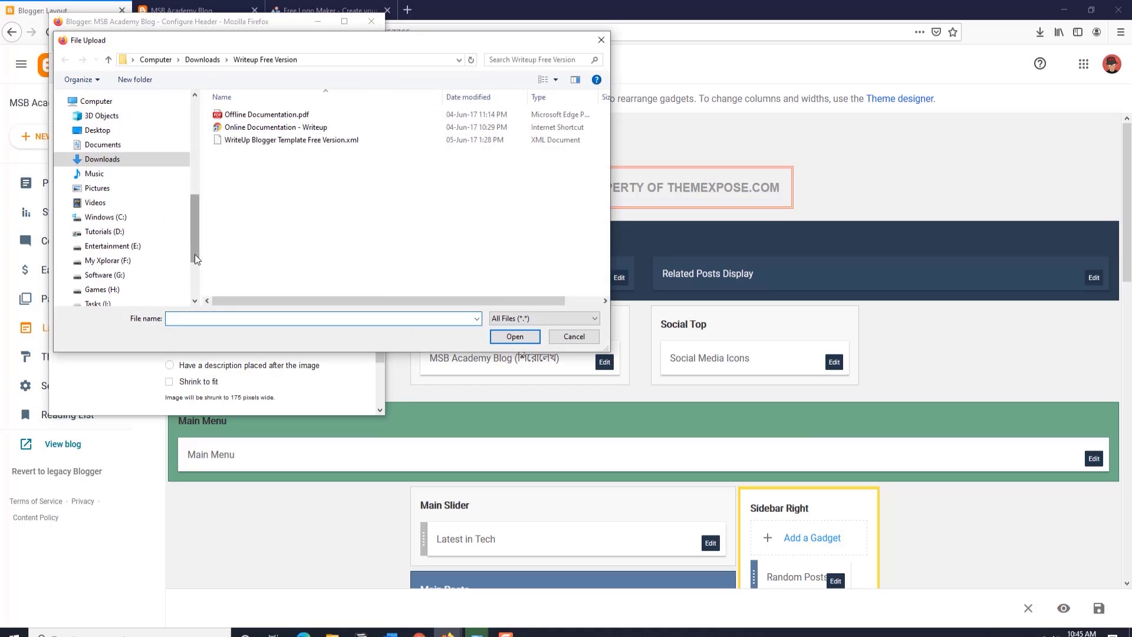
pyautogui.click(102, 159)
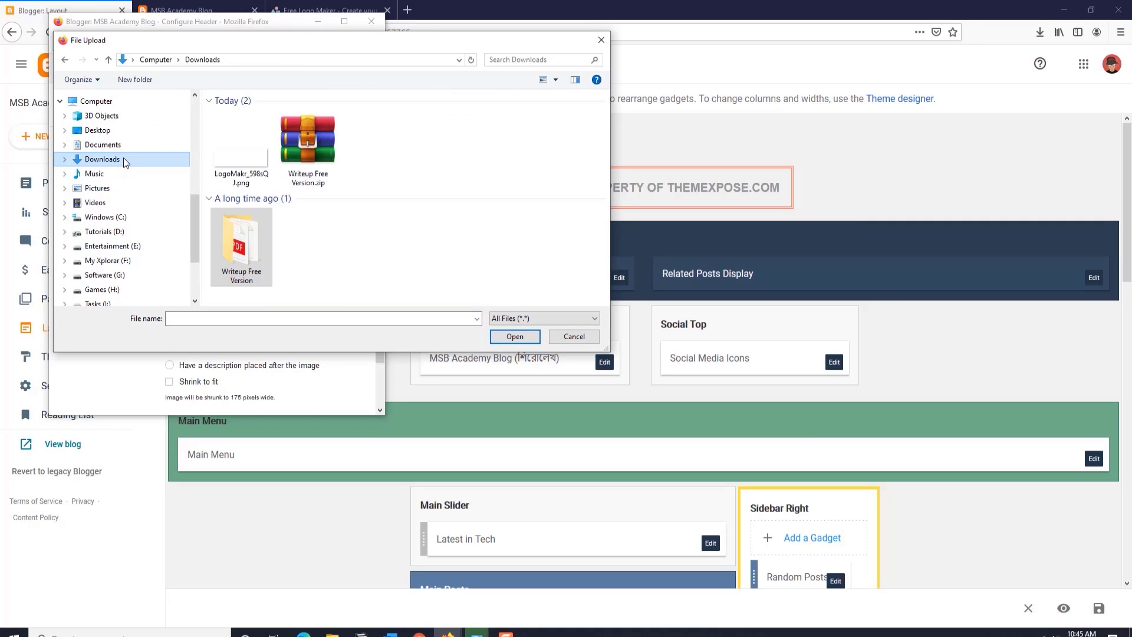
pyautogui.doubleClick(238, 148)
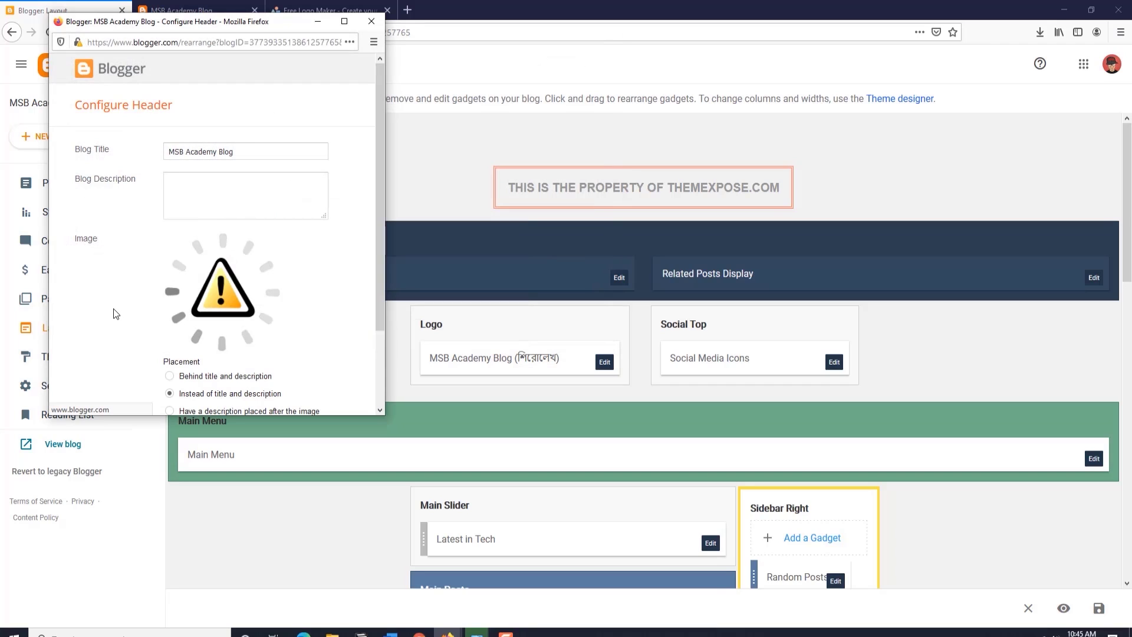
# Save the header configuration with the new logo image and reload the live blog to check its header.
pyautogui.scroll(-1, 115, 306)
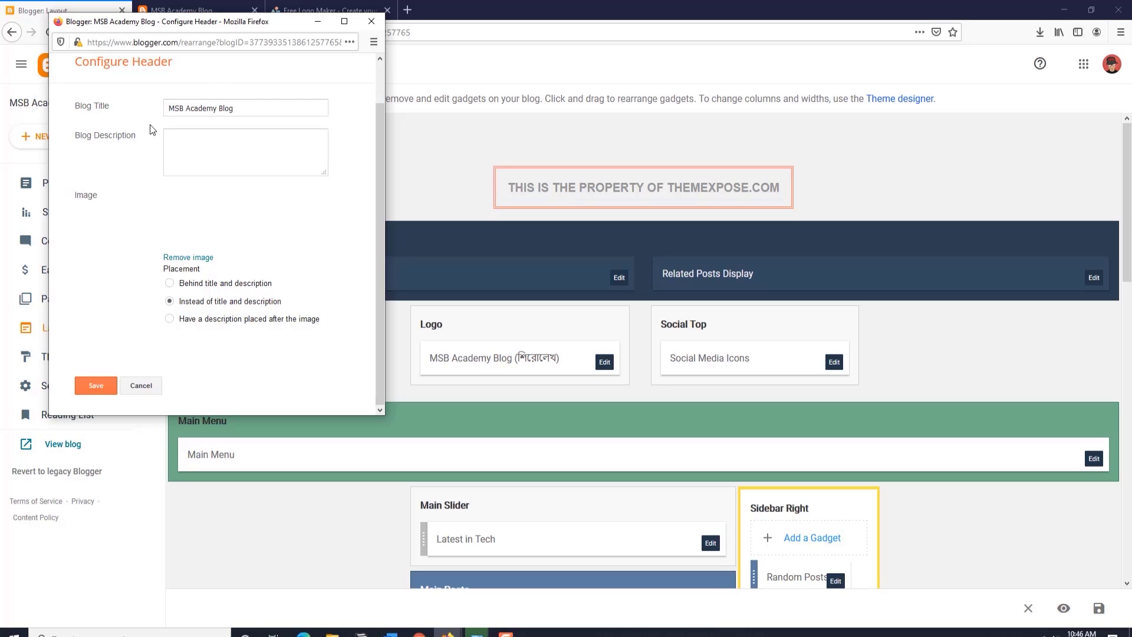
pyautogui.click(107, 387)
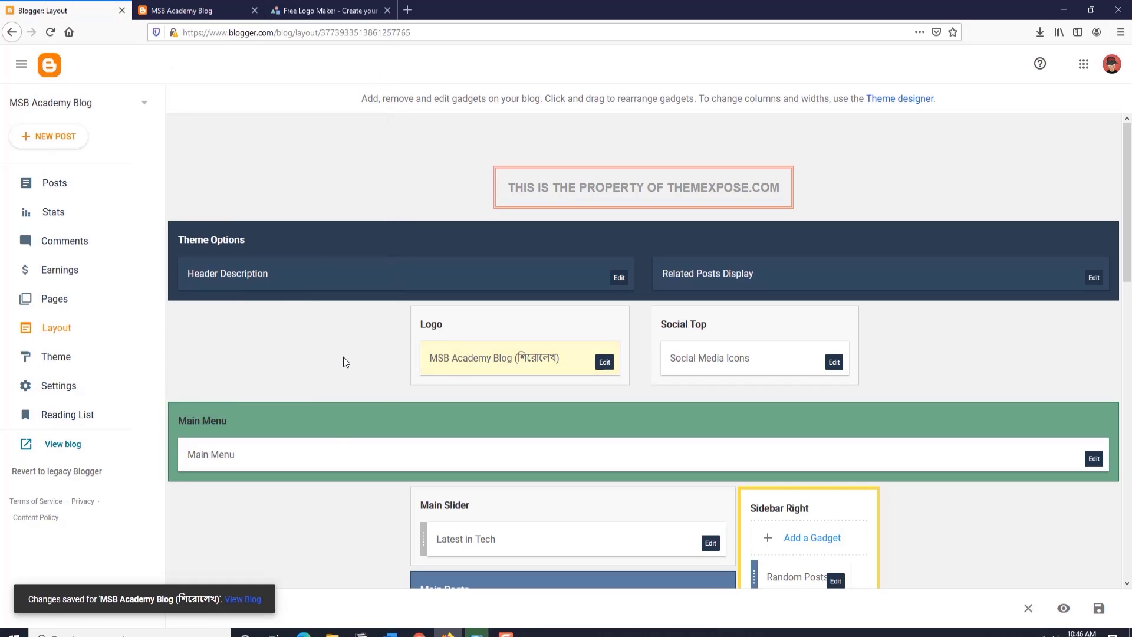
pyautogui.click(197, 11)
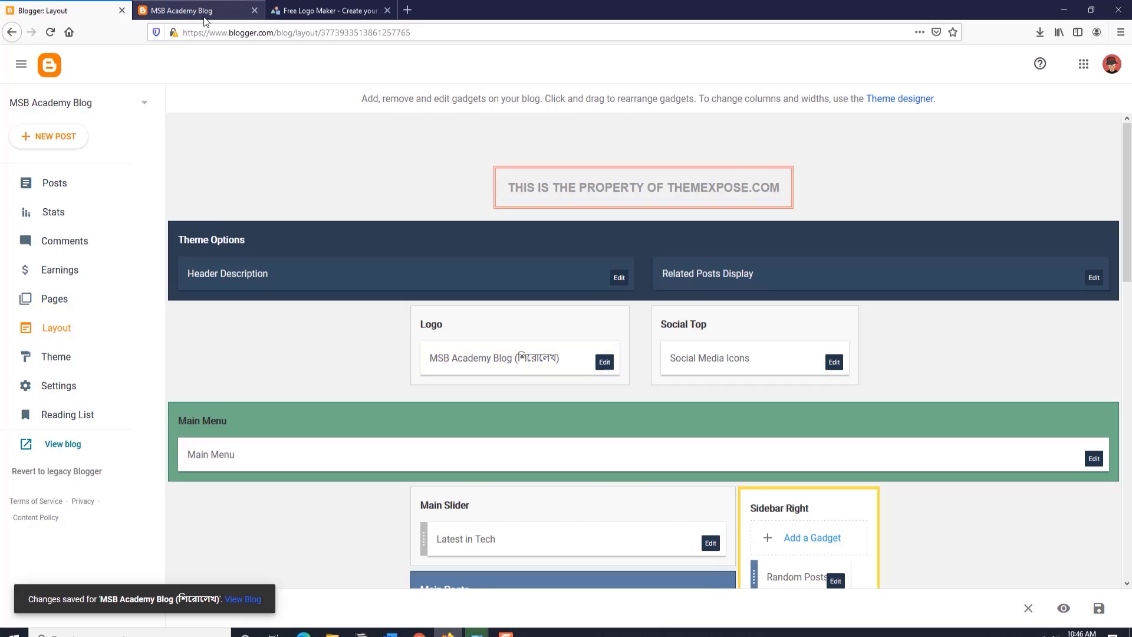
pyautogui.click(54, 34)
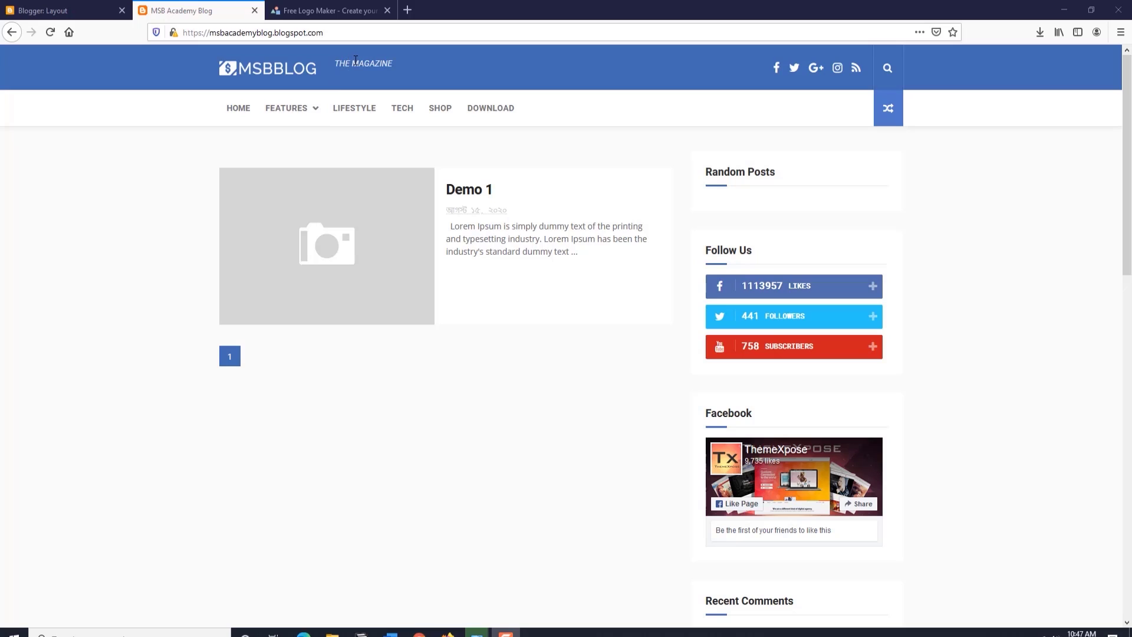
pyautogui.click(335, 63)
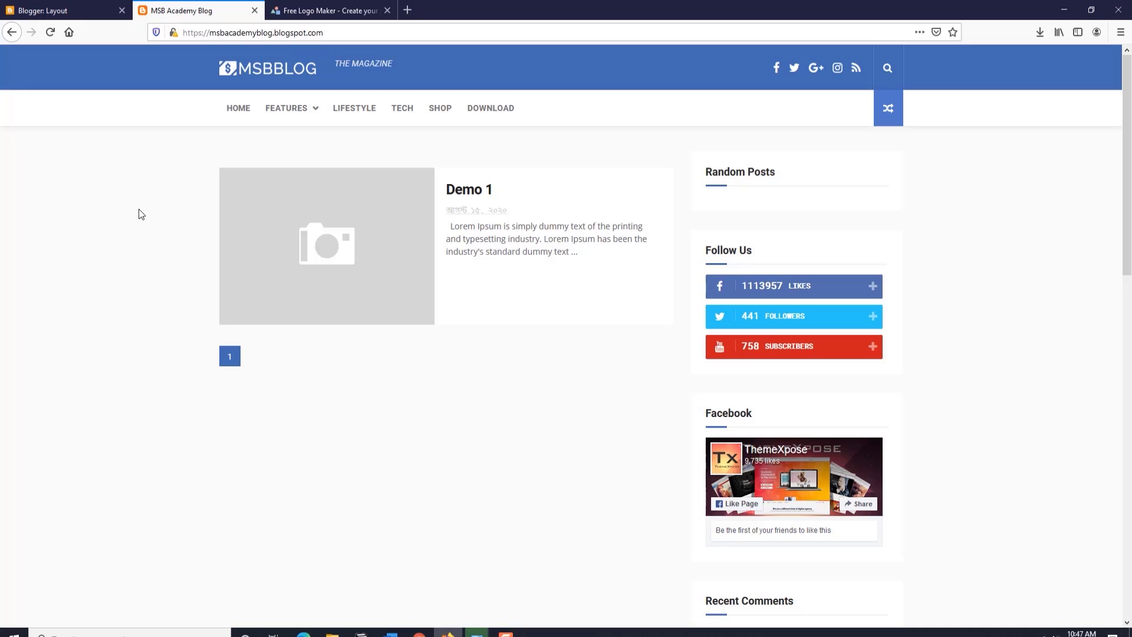
# Replace the Header Description gadget's content with "UNOFFICIAL", save it, and check the live blog's header.
pyautogui.click(63, 12)
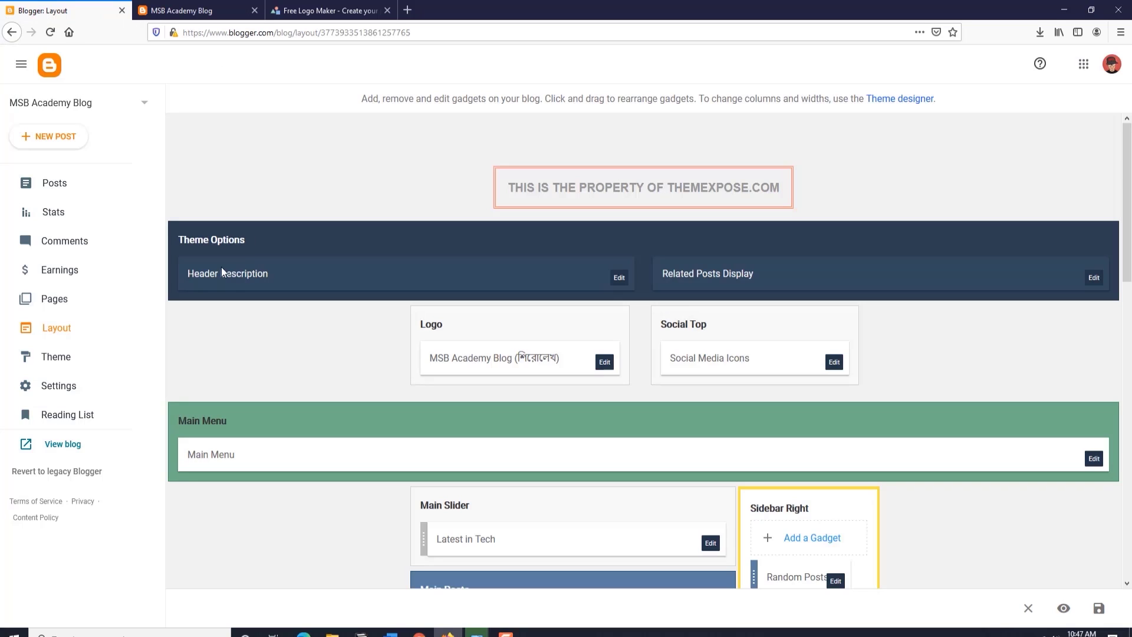
pyautogui.click(619, 278)
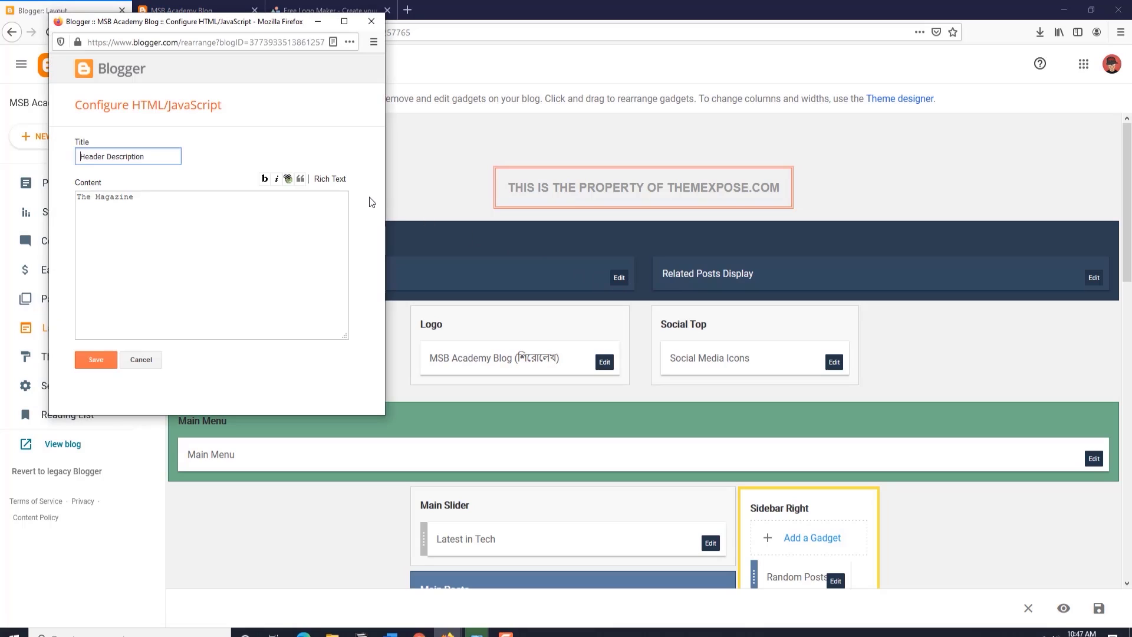
pyautogui.moveTo(144, 196); pyautogui.dragTo(55, 196)
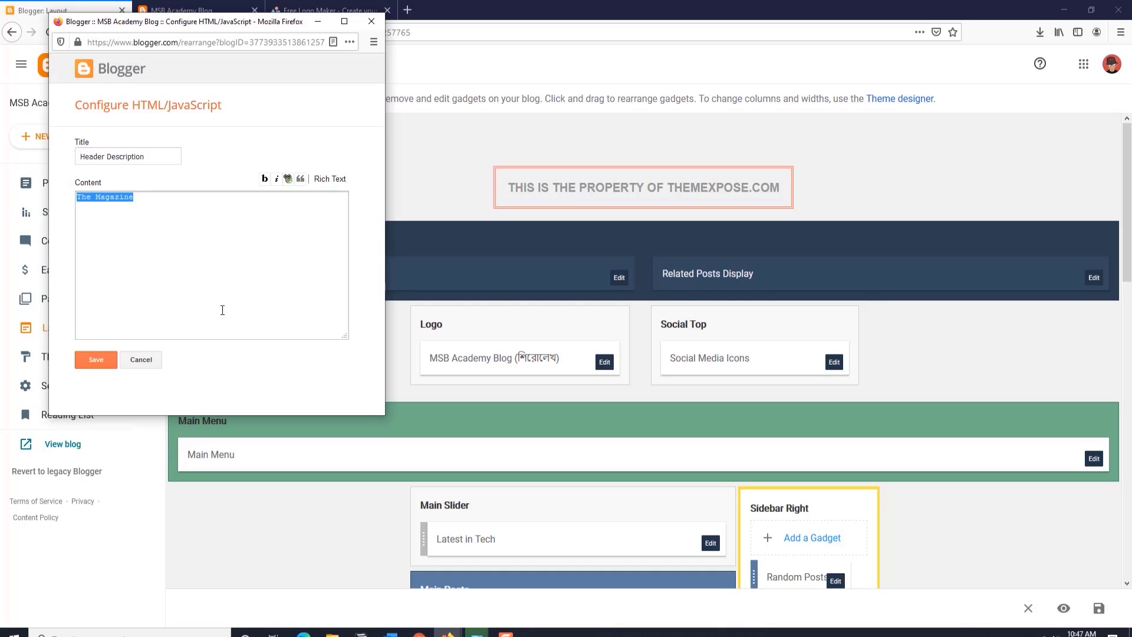
pyautogui.press('BackSpace')
pyautogui.hotkey('ctrl', 'v')
pyautogui.click(101, 360)
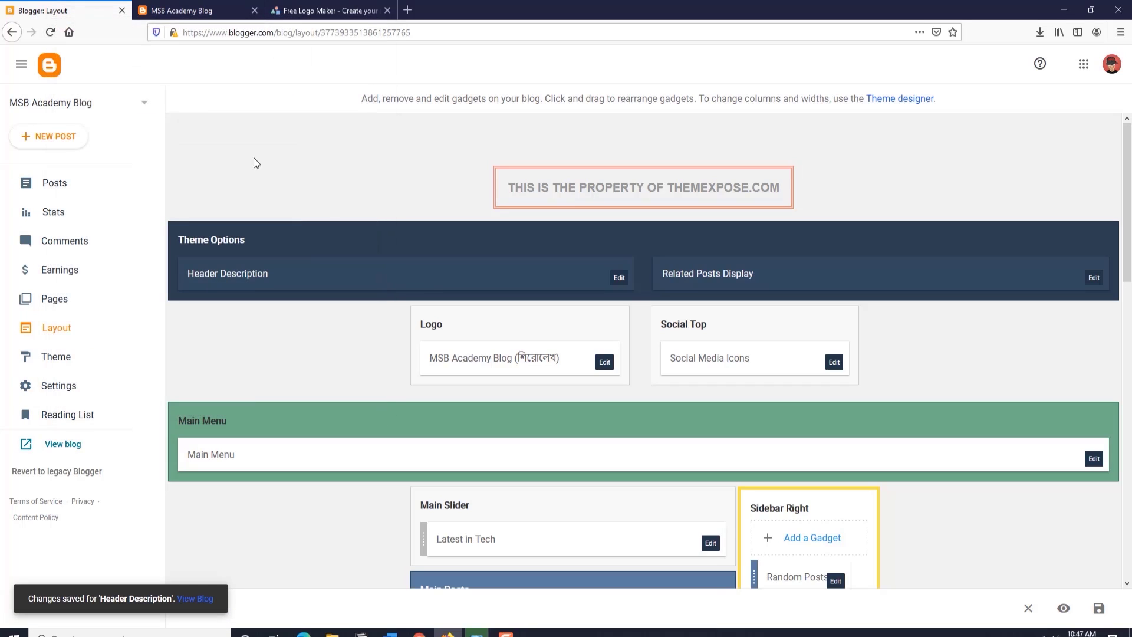
pyautogui.click(189, 11)
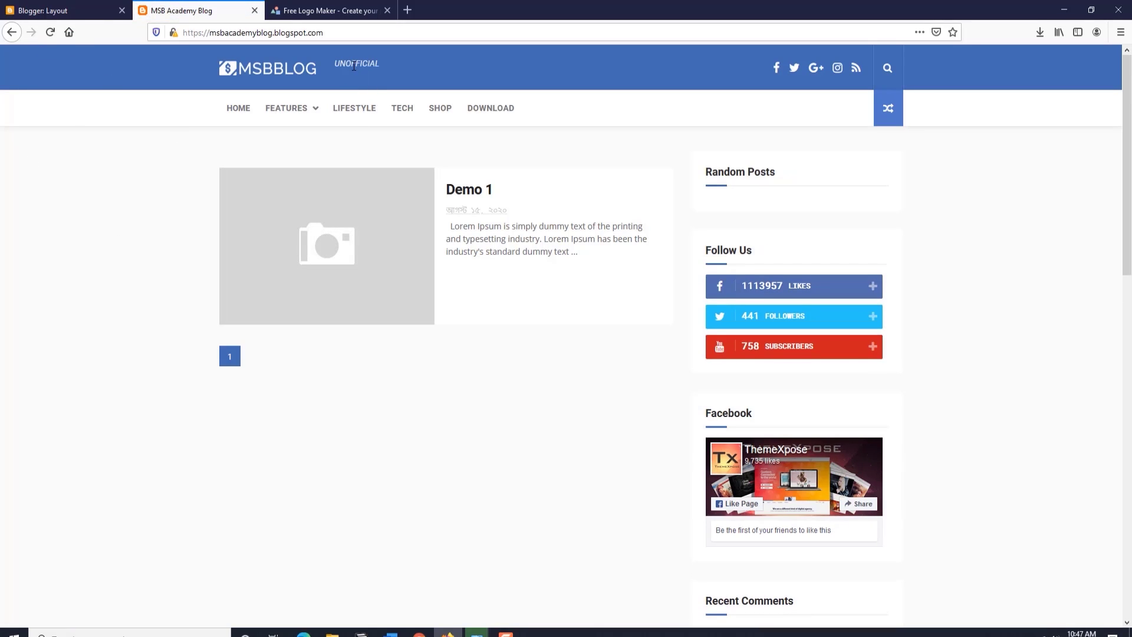
# Clear the Header Description gadget's content, save it, and reload the live blog to check the header.
pyautogui.click(75, 7)
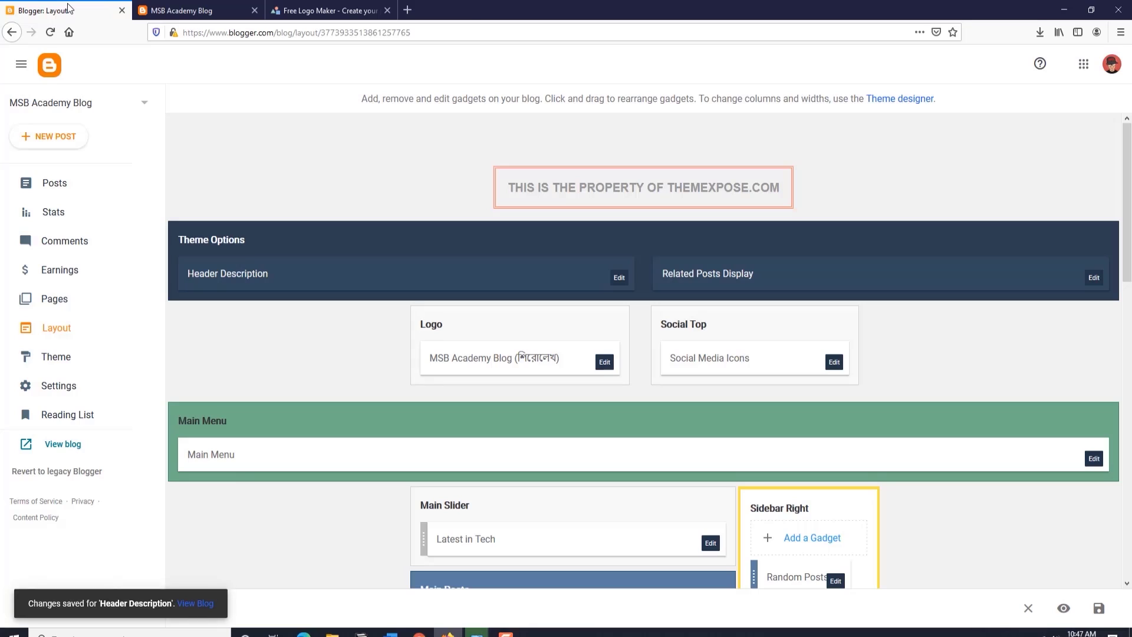
pyautogui.click(618, 278)
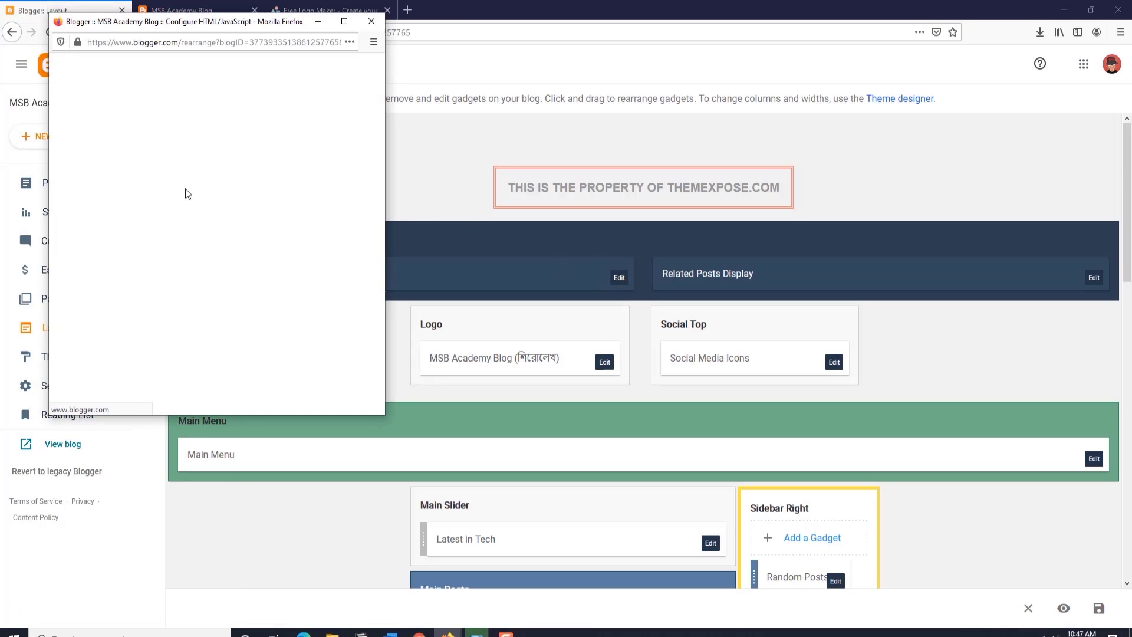
pyautogui.click(134, 201)
pyautogui.moveTo(134, 202); pyautogui.dragTo(66, 195)
pyautogui.press('BackSpace')
pyautogui.click(88, 367)
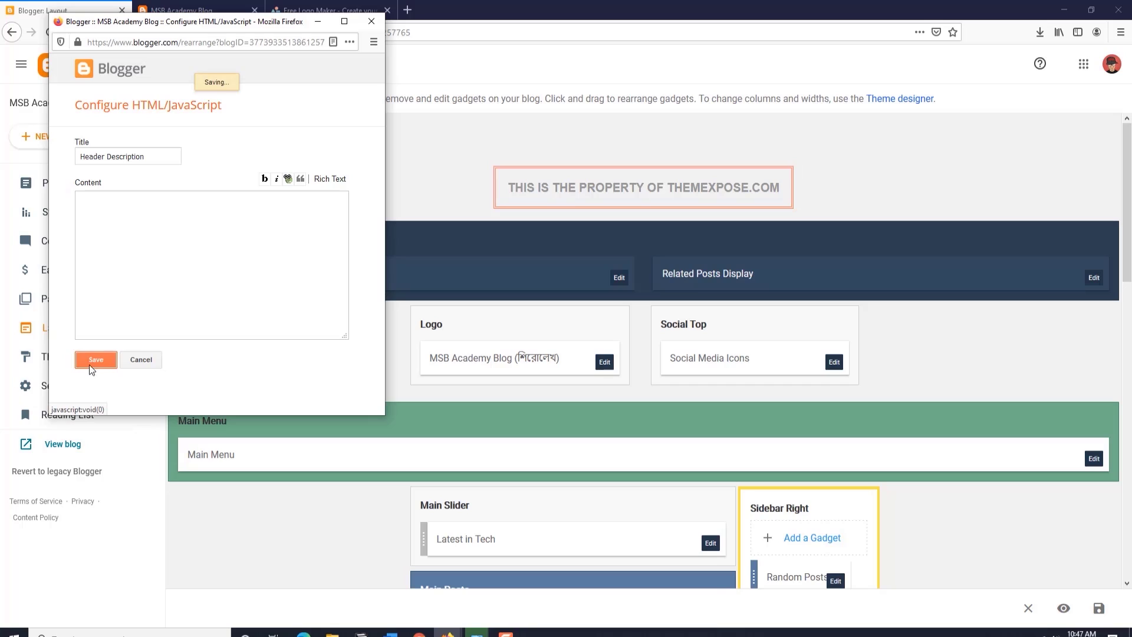
pyautogui.click(205, 10)
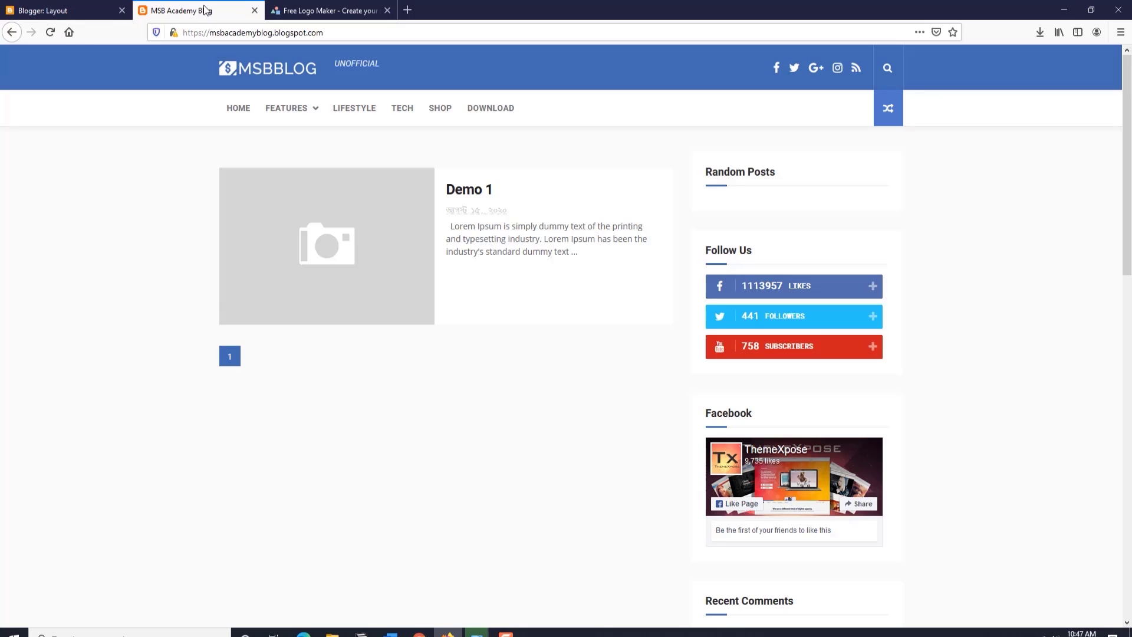
pyautogui.click(51, 31)
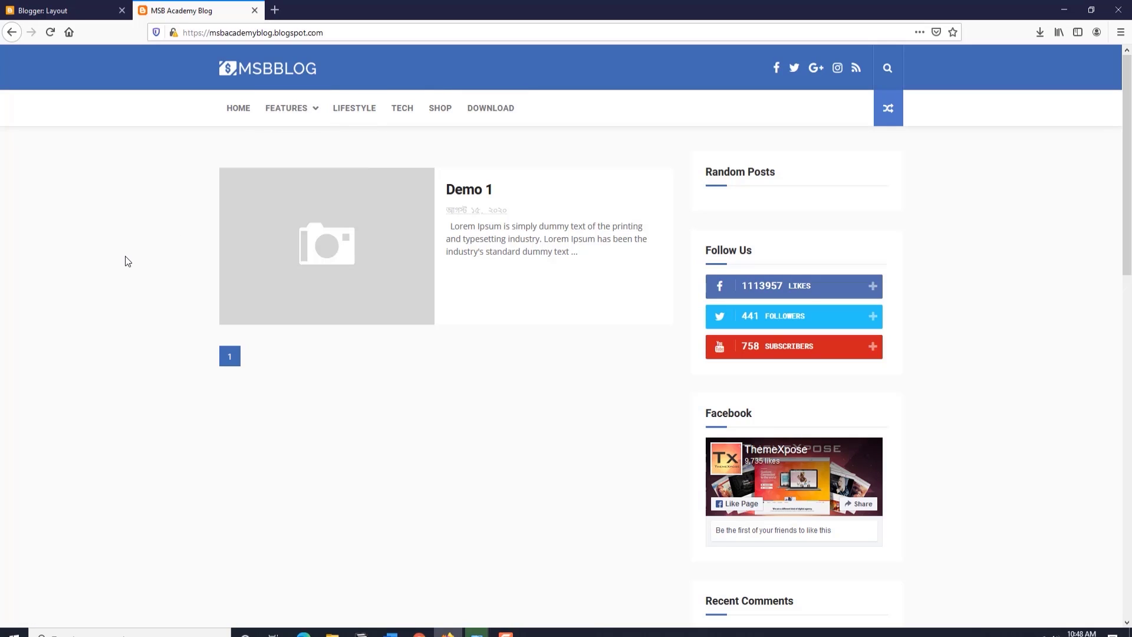
# Create a new page in the blog's Pages section and title it "ABOUT".
pyautogui.click(68, 10)
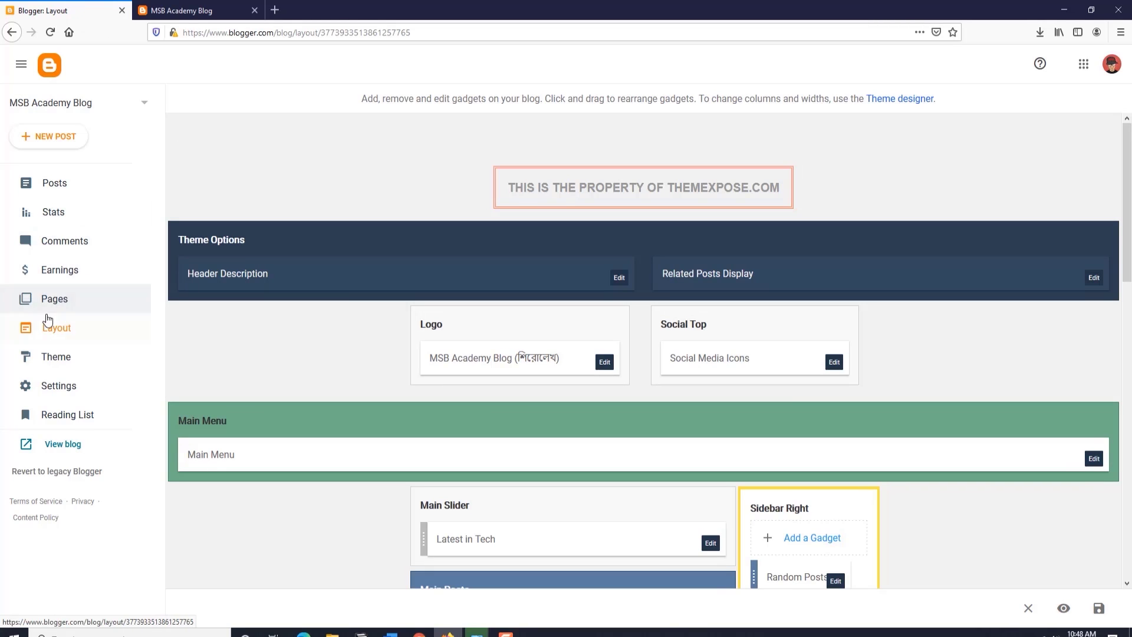
pyautogui.click(62, 301)
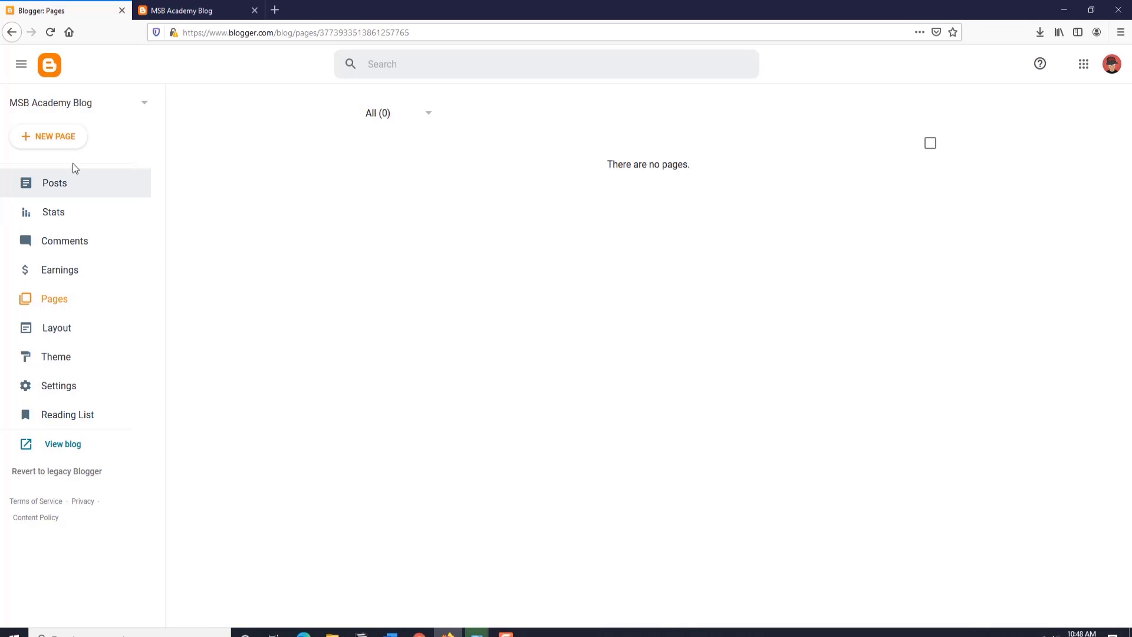
pyautogui.click(51, 141)
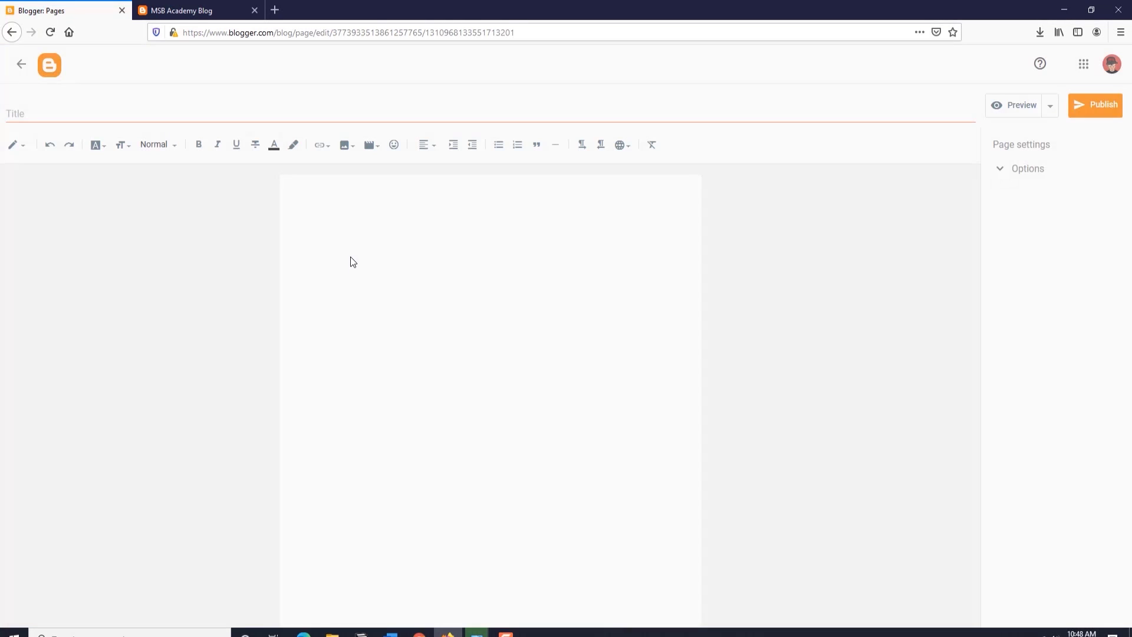
pyautogui.click(46, 113)
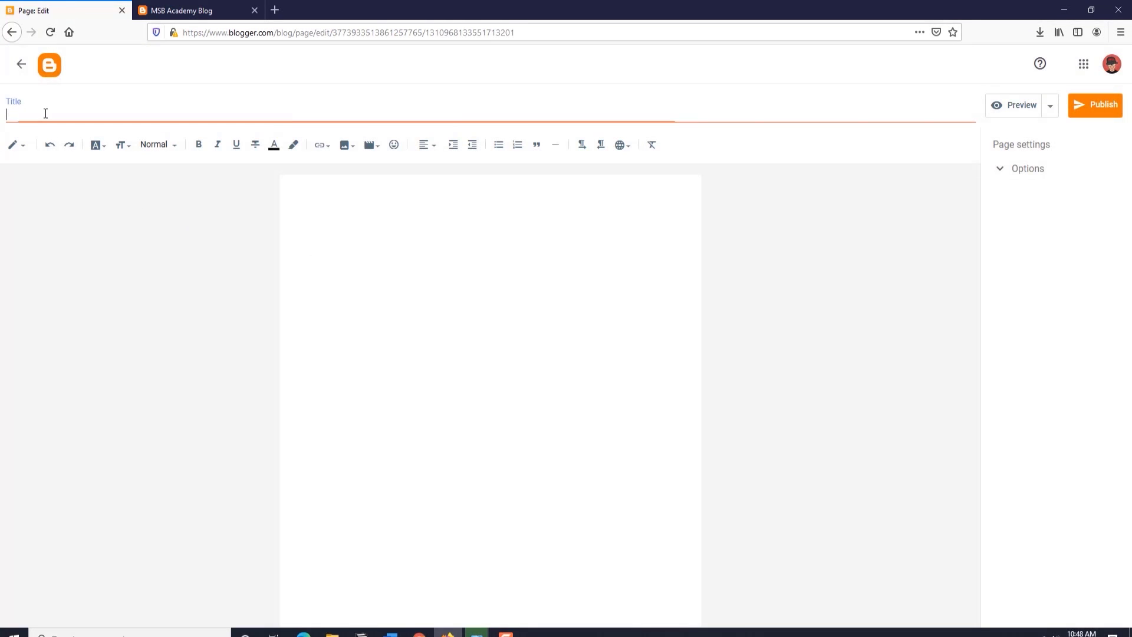
pyautogui.write('ABOUT')
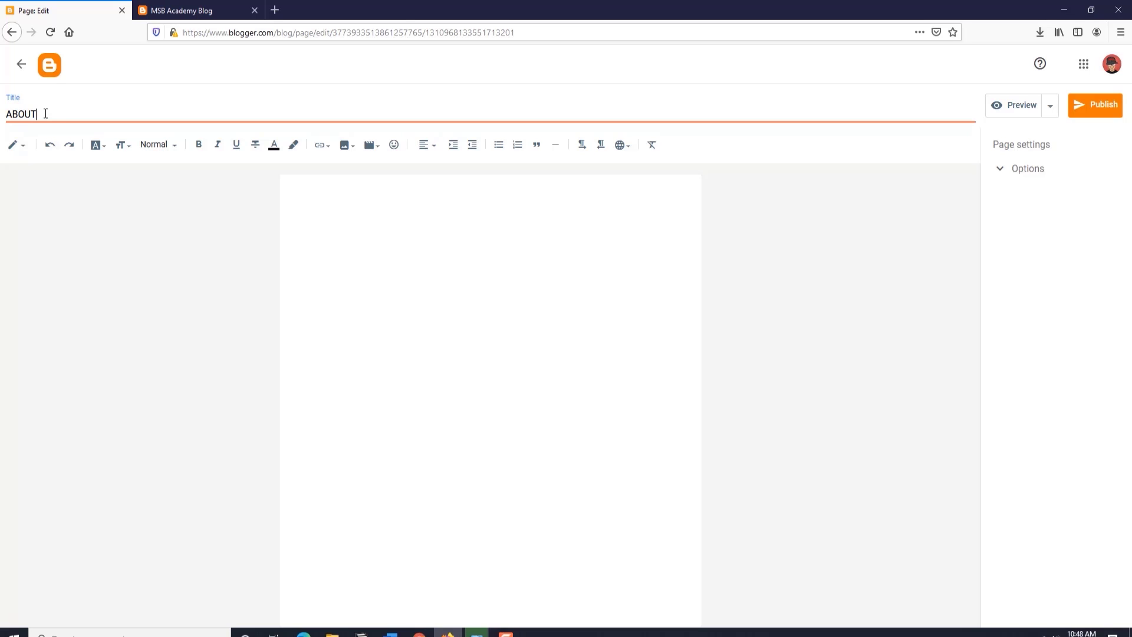
# Set the ABOUT page's reader comments to "Do not allow; hide existing" and publish the page.
pyautogui.click(1009, 173)
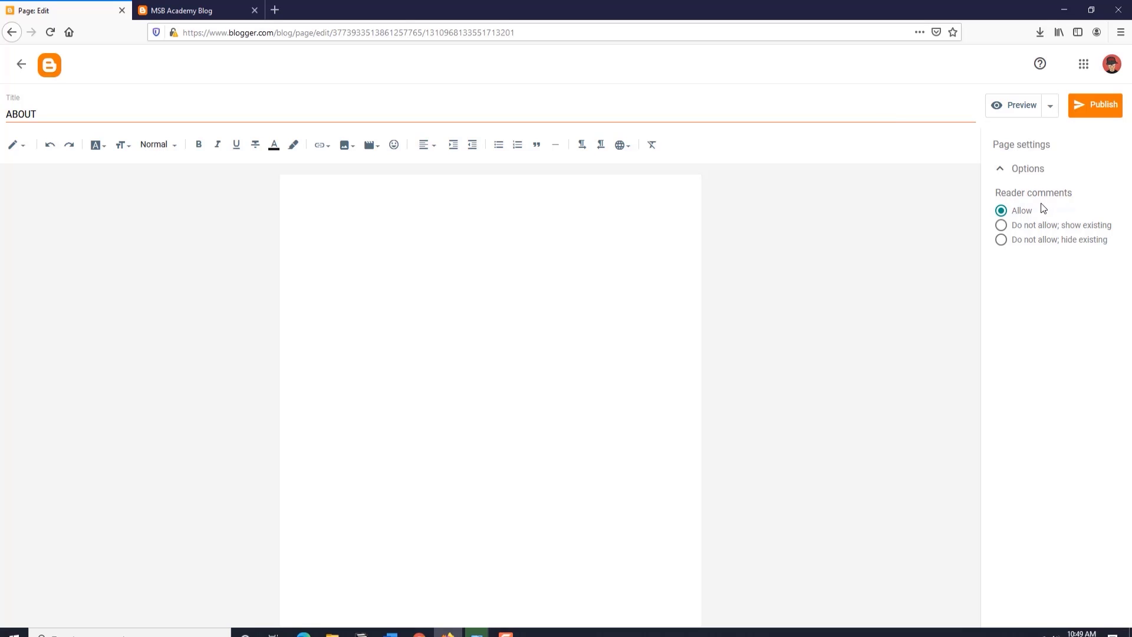
pyautogui.click(1002, 240)
pyautogui.click(1094, 106)
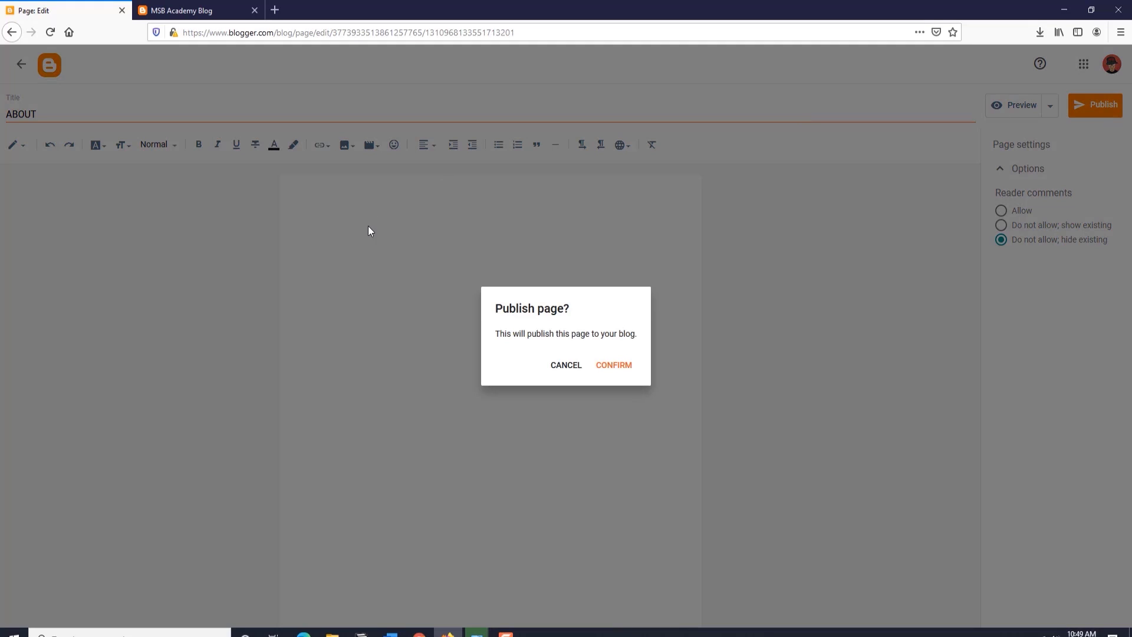
pyautogui.click(613, 365)
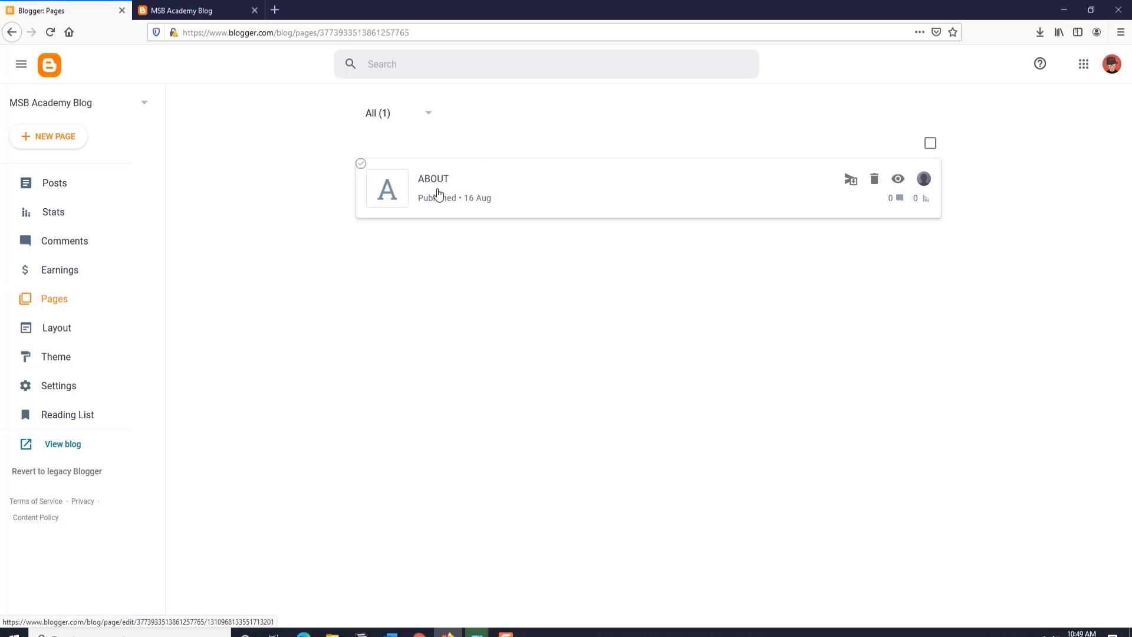
# View the published ABOUT page on the live blog and examine its web address.
pyautogui.click(899, 179)
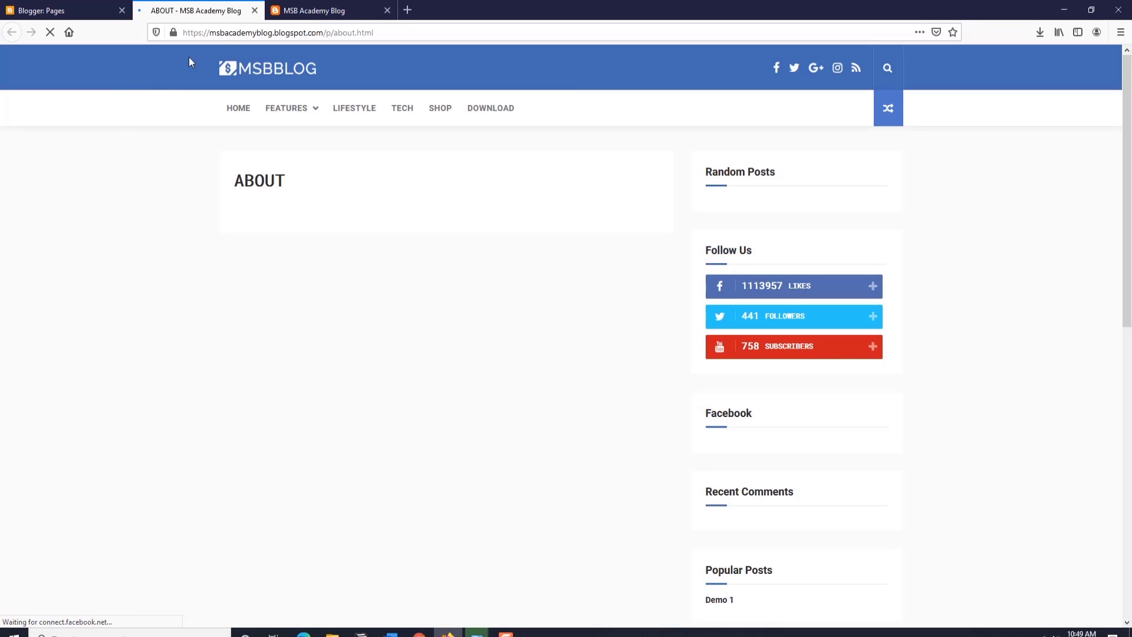
pyautogui.click(195, 33)
pyautogui.click(158, 285)
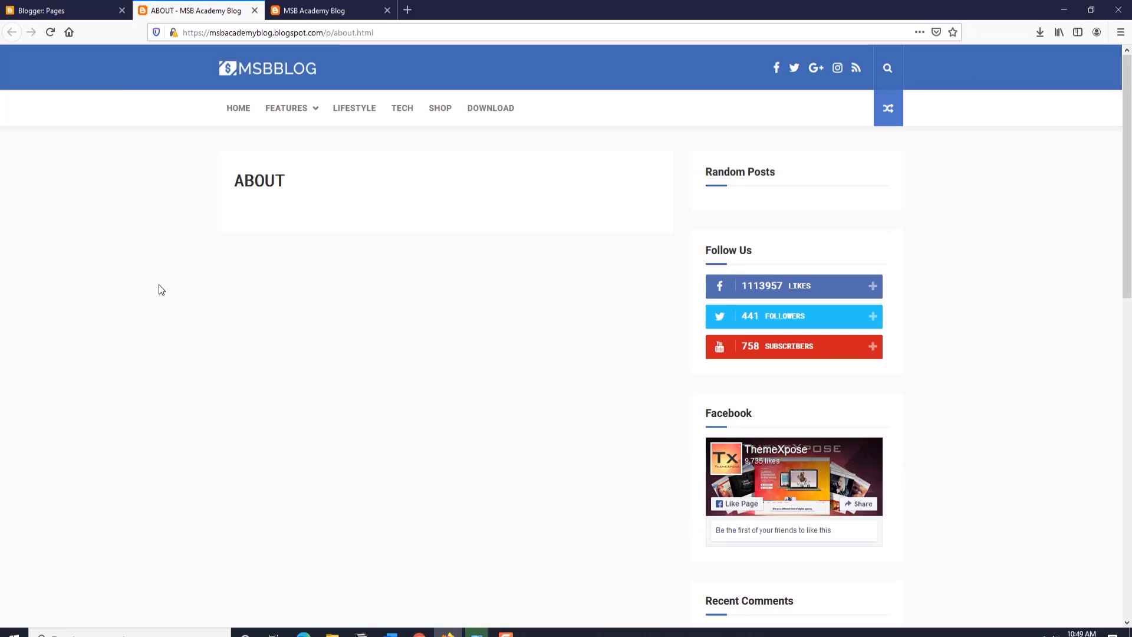
# Create a new page titled "Contact Us", check its reader comments option, and publish it.
pyautogui.hotkey('ctrl', 'pageup')
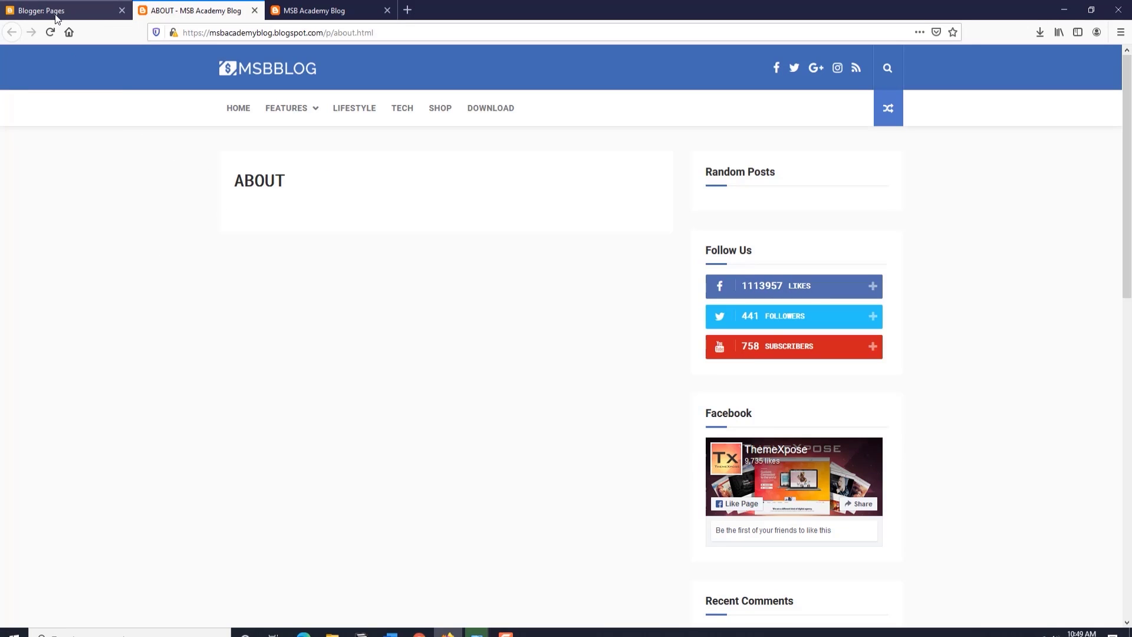
pyautogui.click(58, 138)
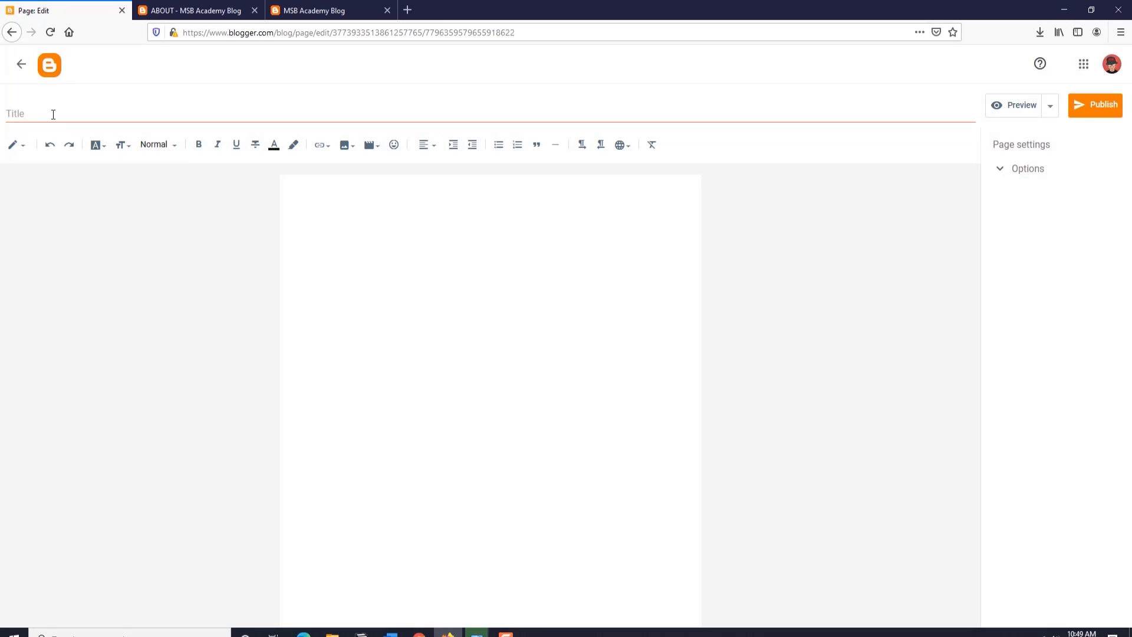
pyautogui.click(54, 112)
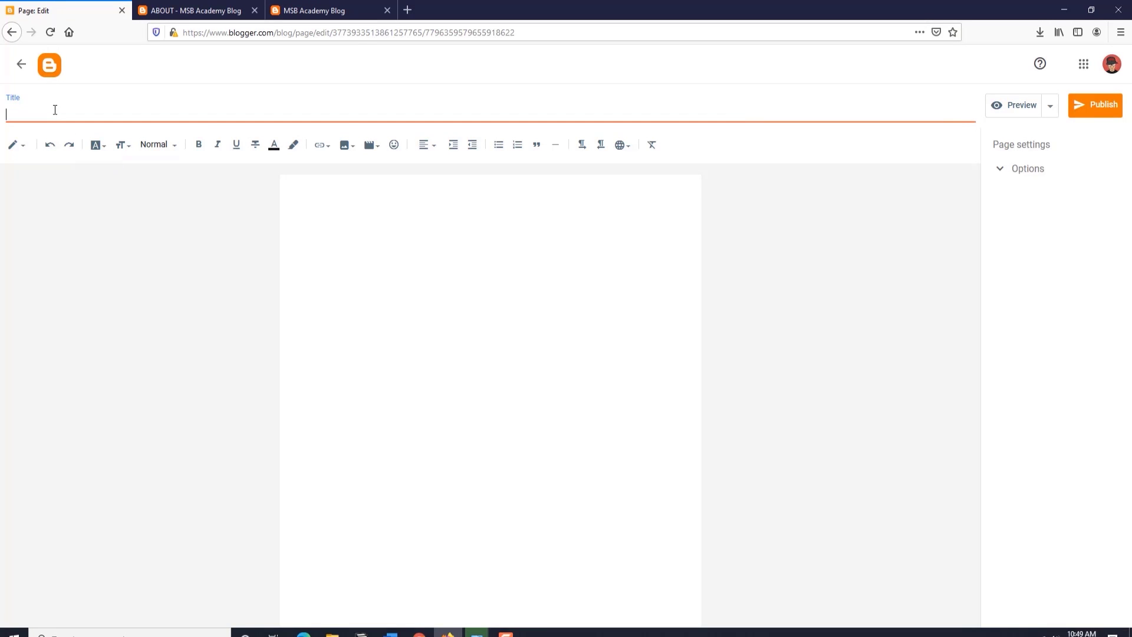
pyautogui.write('Contact Us')
pyautogui.click(1028, 168)
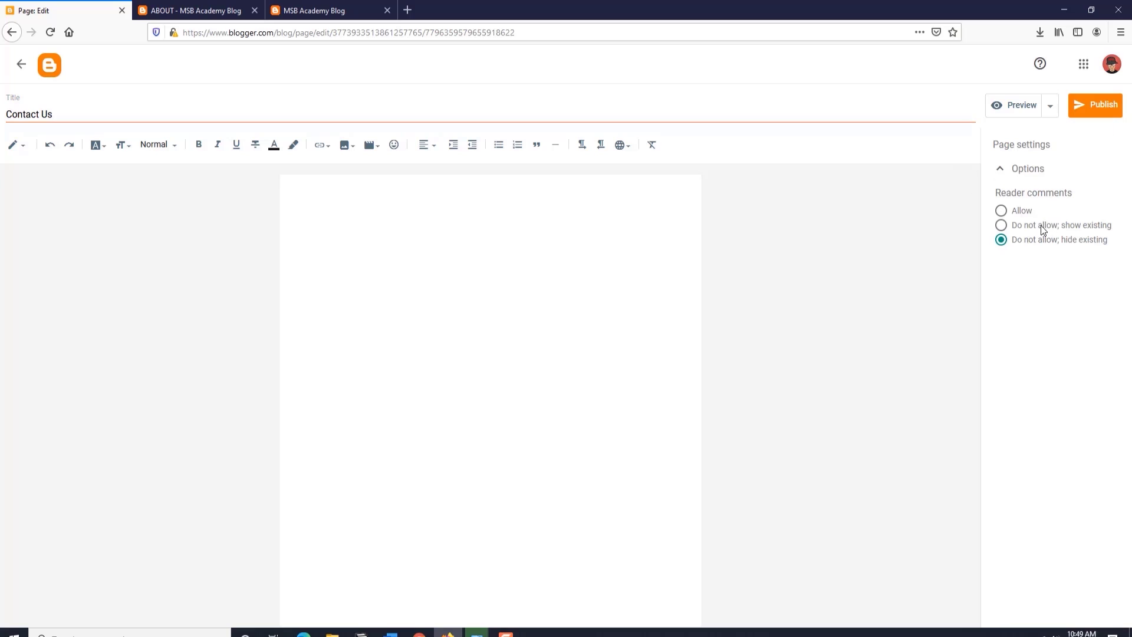
pyautogui.click(1095, 110)
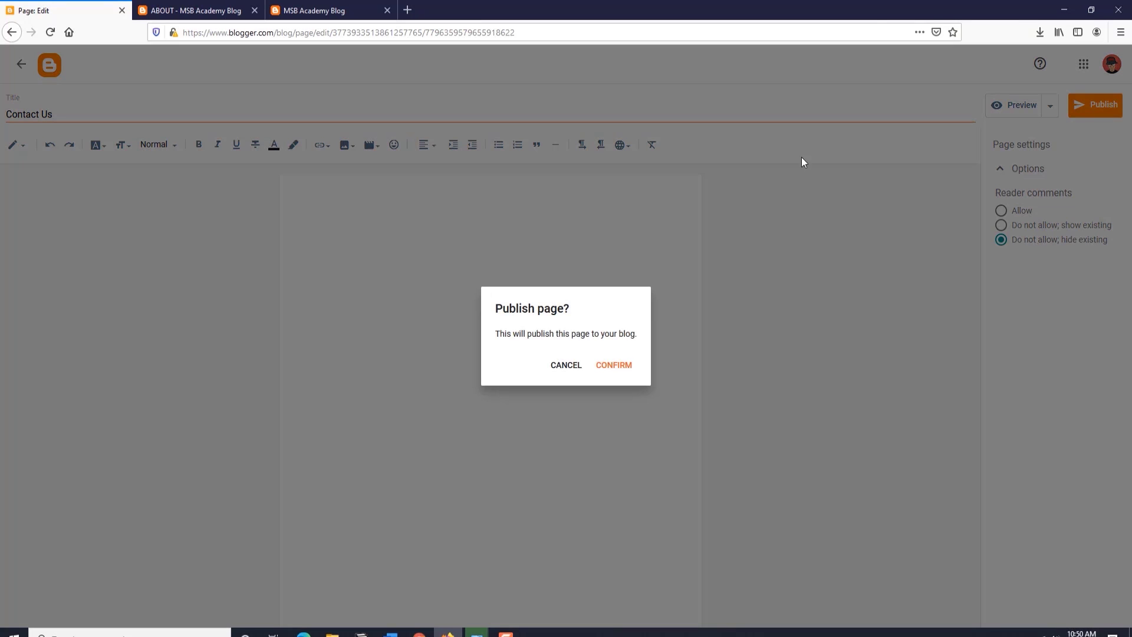
pyautogui.click(617, 365)
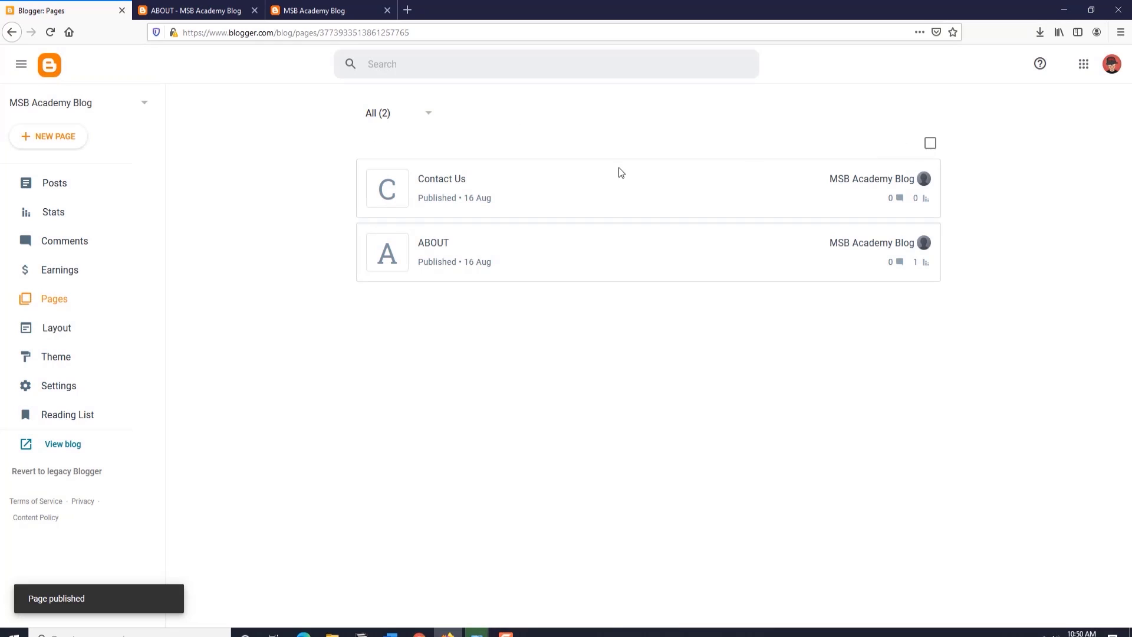
# Create a new page titled "Freelancing" and publish it.
pyautogui.click(58, 138)
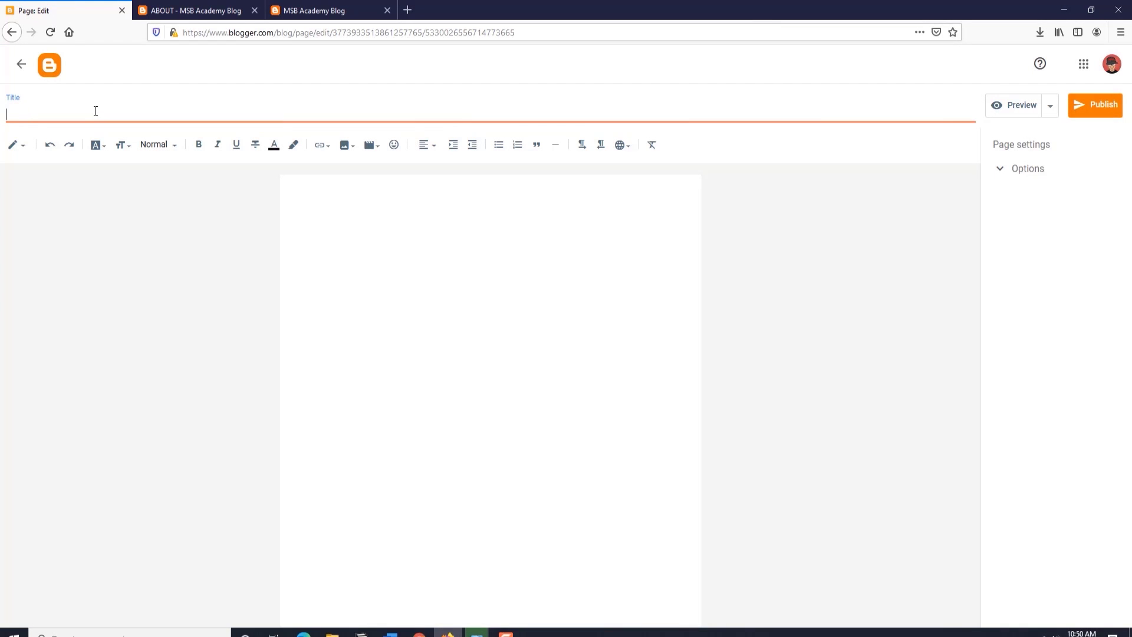
pyautogui.write('Freelan')
pyautogui.write('cing')
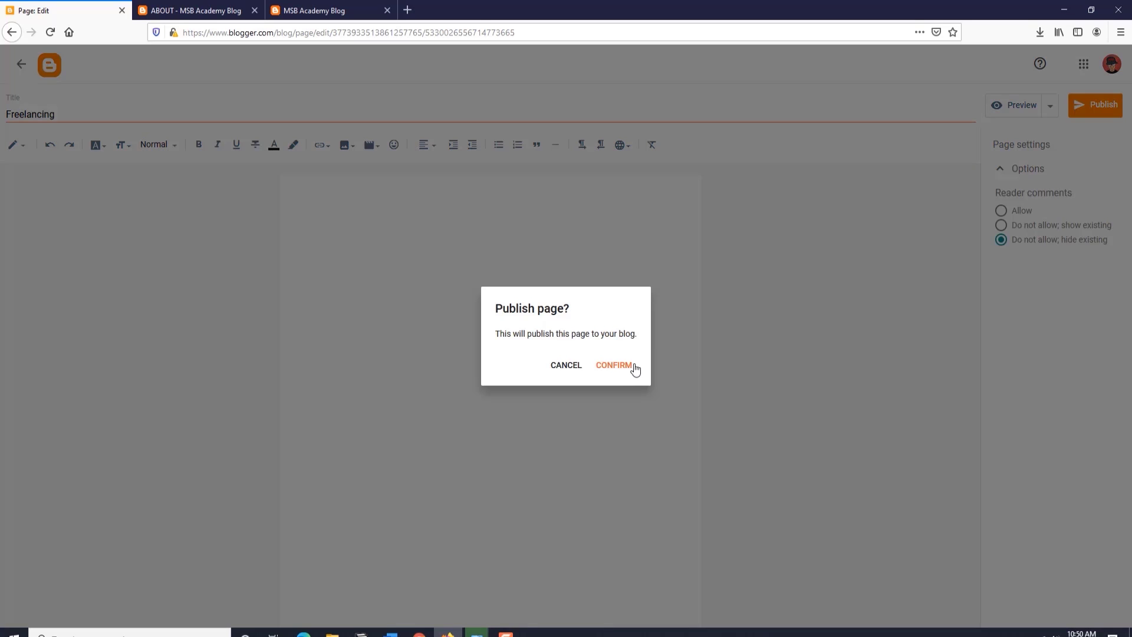
pyautogui.click(606, 367)
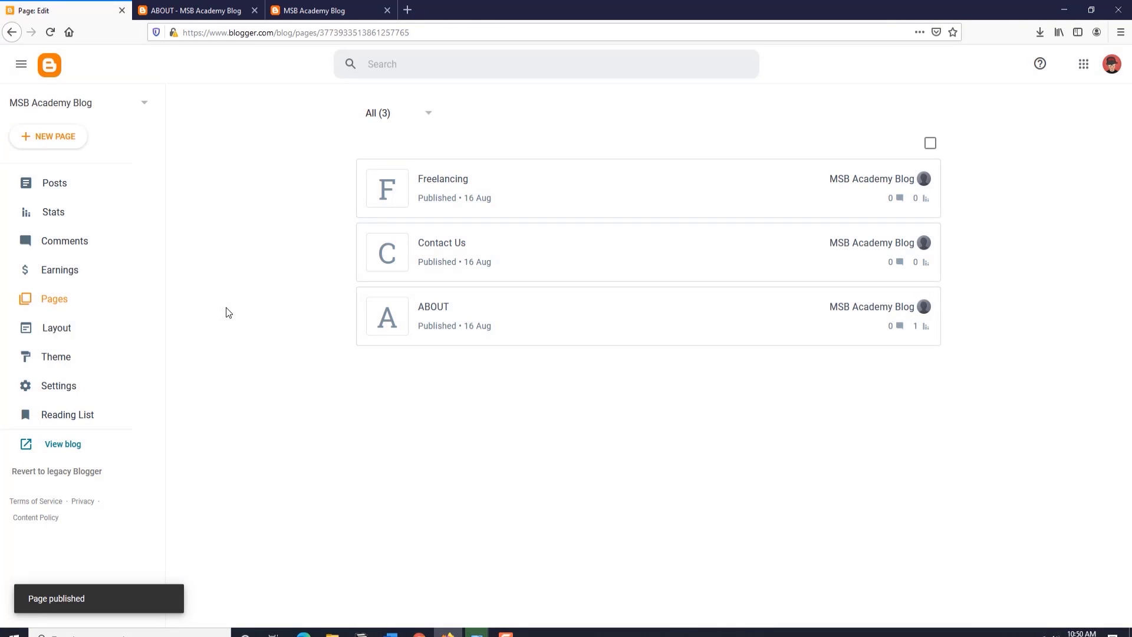
# Create a new page titled "Make Money Online" and publish it.
pyautogui.click(461, 200)
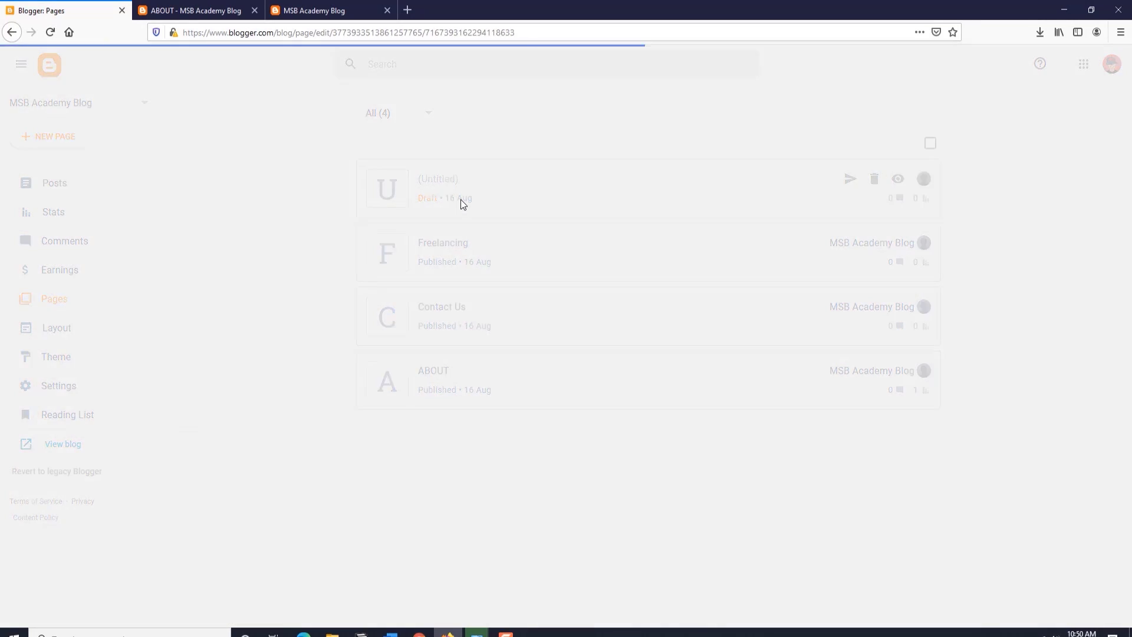
pyautogui.click(66, 111)
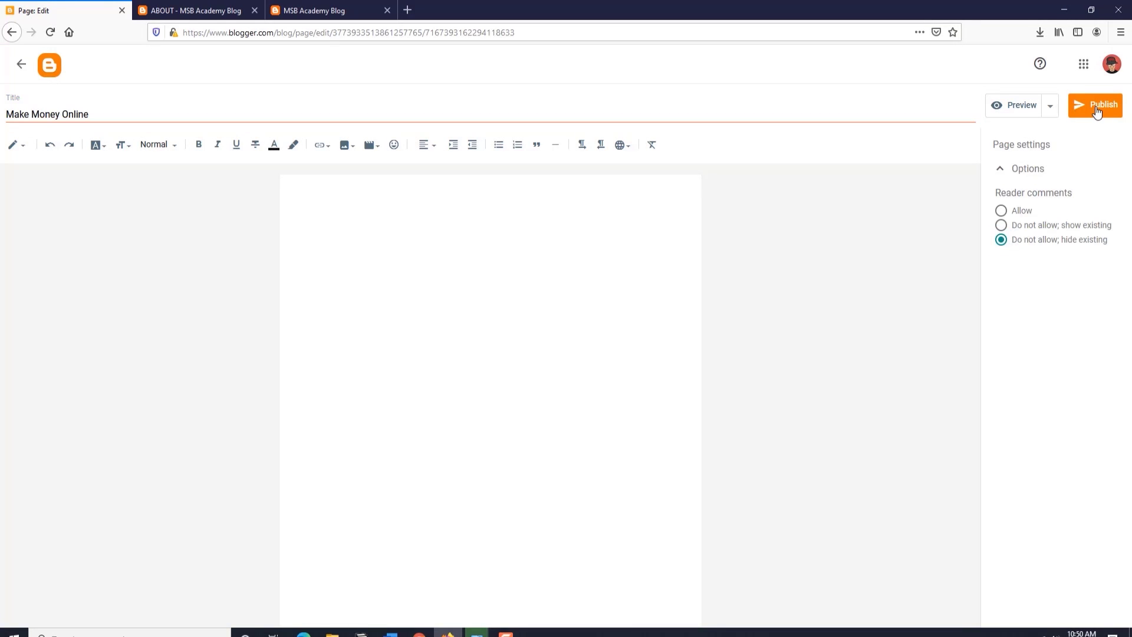
pyautogui.click(1095, 107)
pyautogui.click(614, 364)
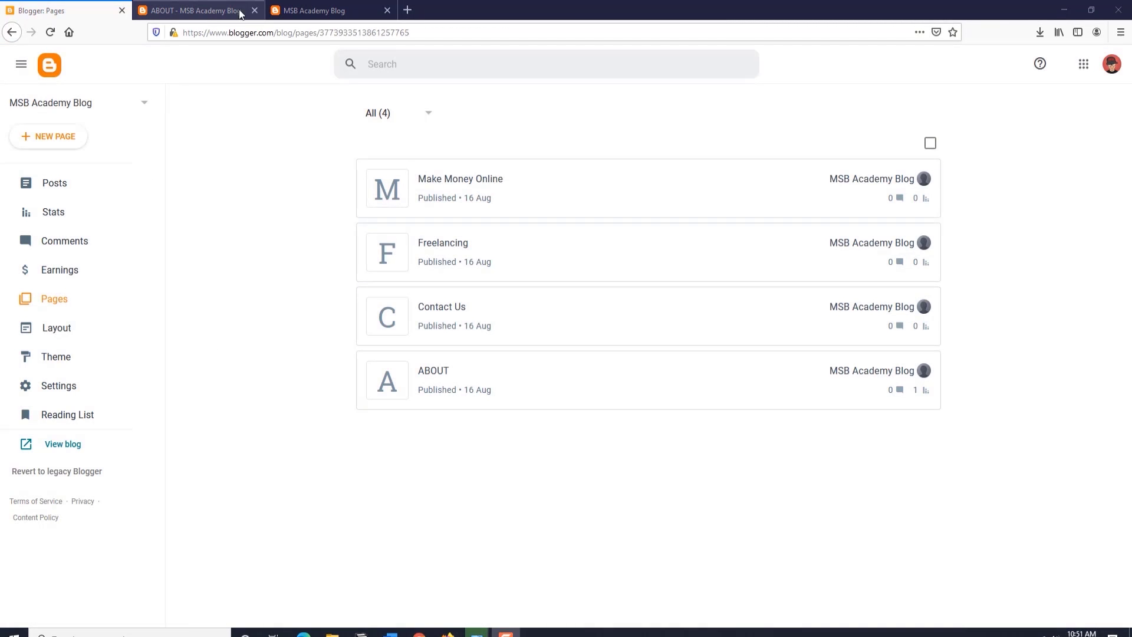
# Close the old blog tabs and open the published Make Money Online, Freelancing, Contact Us and ABOUT pages in separate tabs.
pyautogui.click(256, 10)
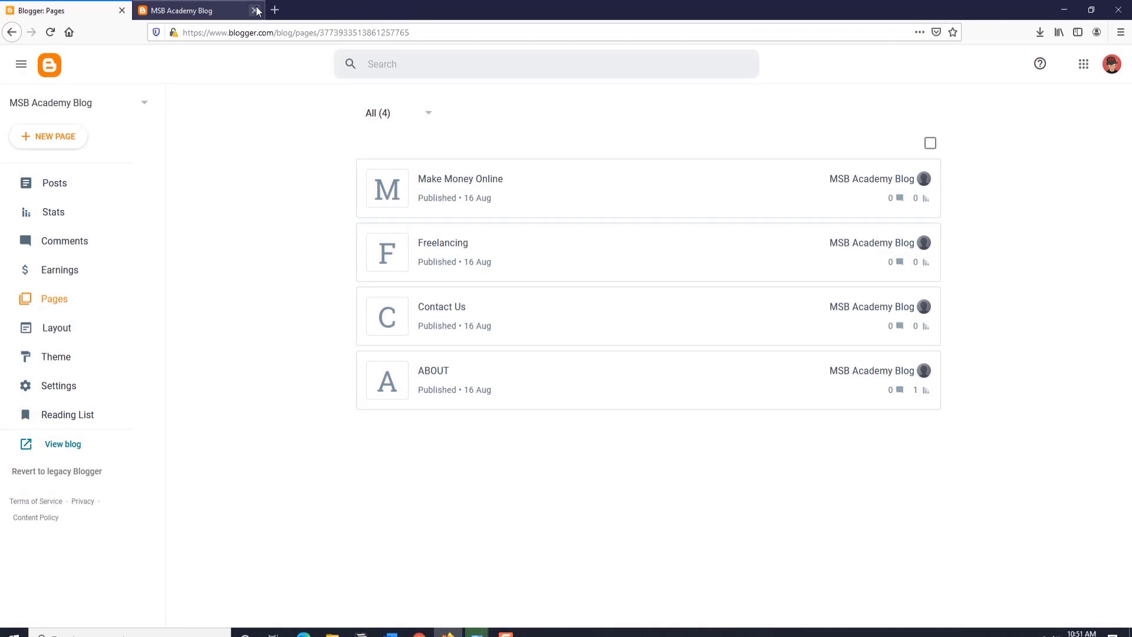
pyautogui.click(256, 10)
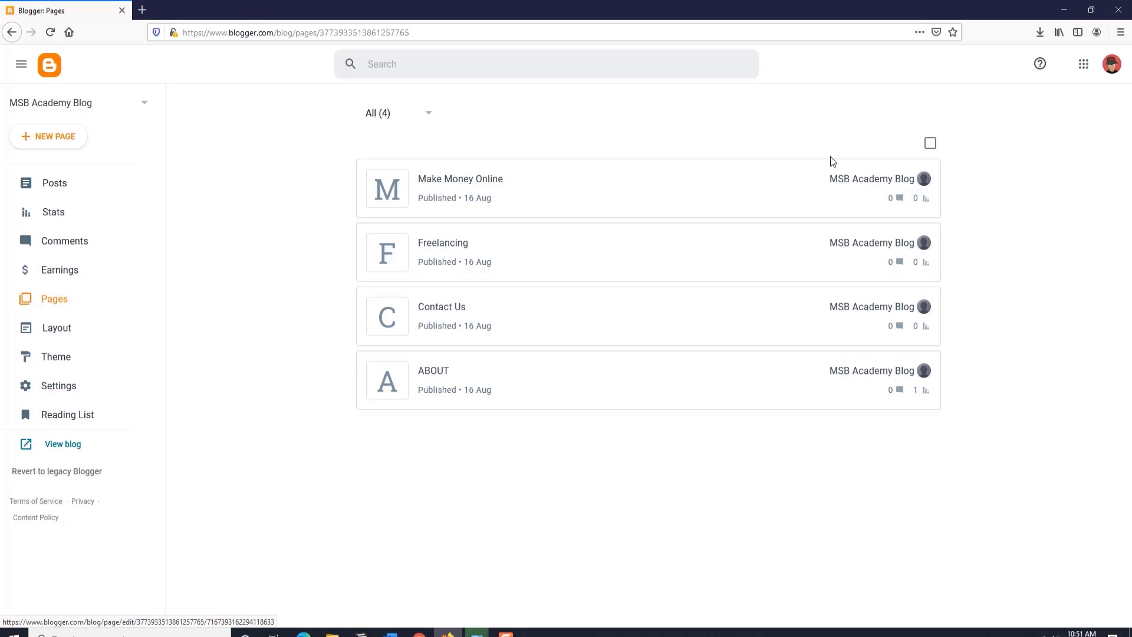
pyautogui.click(897, 180)
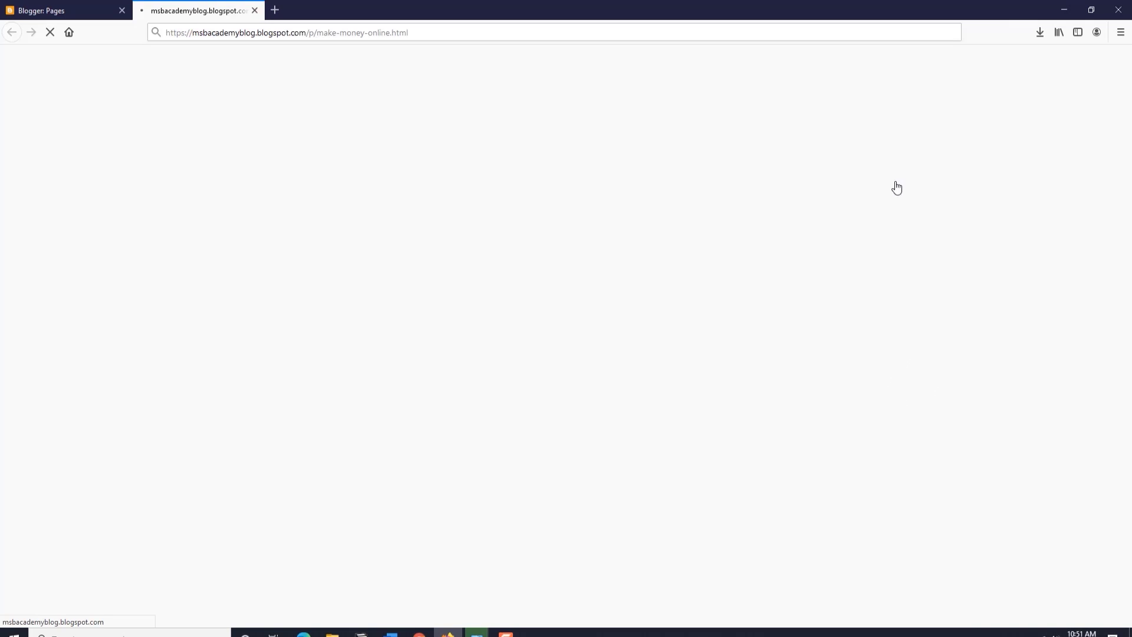
pyautogui.click(70, 11)
pyautogui.click(899, 244)
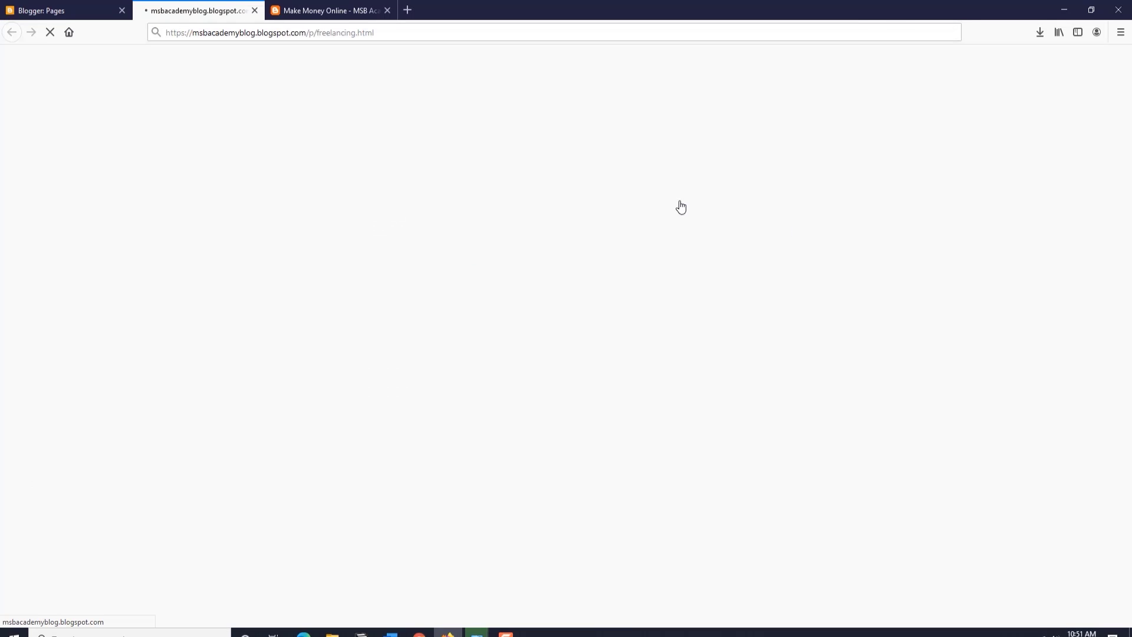
pyautogui.click(89, 12)
pyautogui.click(898, 307)
pyautogui.click(65, 11)
pyautogui.click(899, 371)
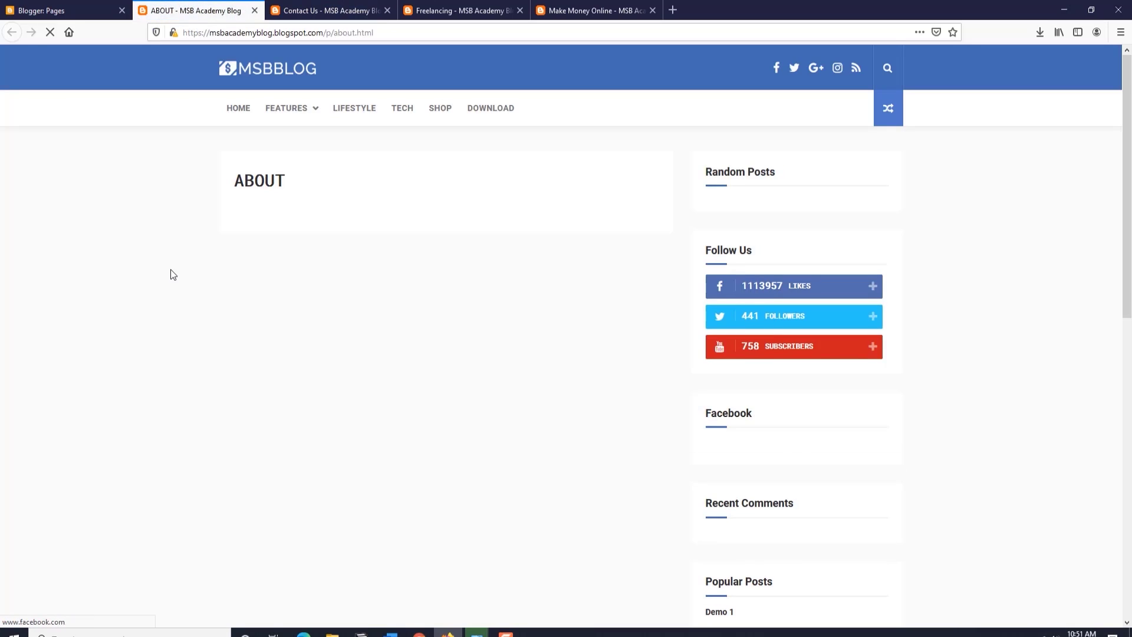
pyautogui.click(65, 11)
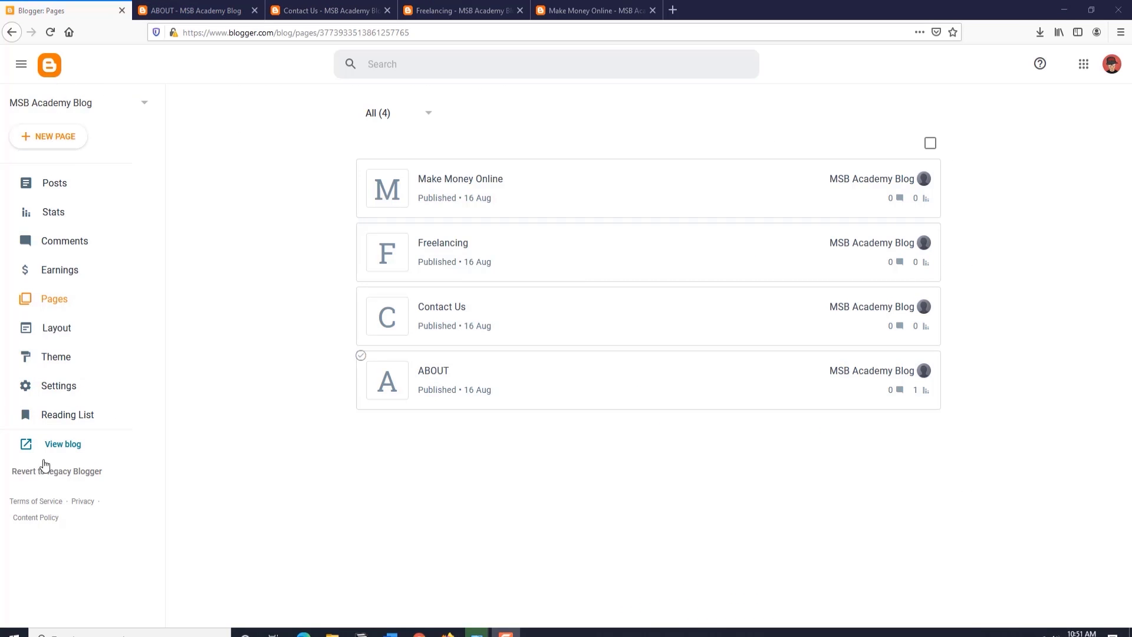
# Open the live blog in its own tab and open the layout's Main Menu gadget for editing.
pyautogui.click(56, 446)
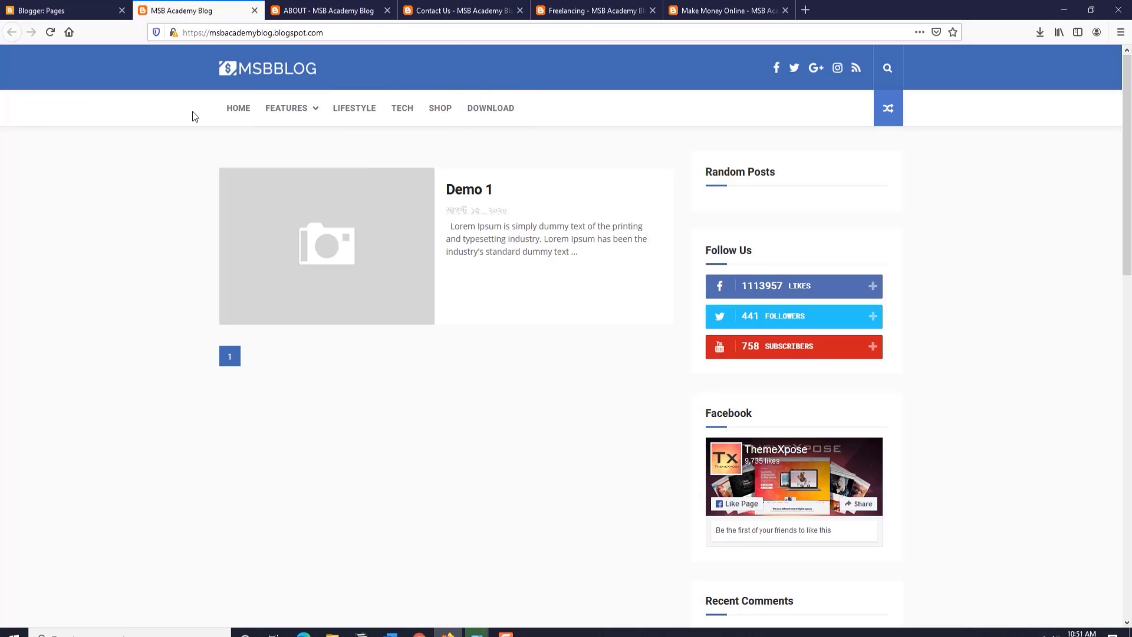
pyautogui.click(62, 11)
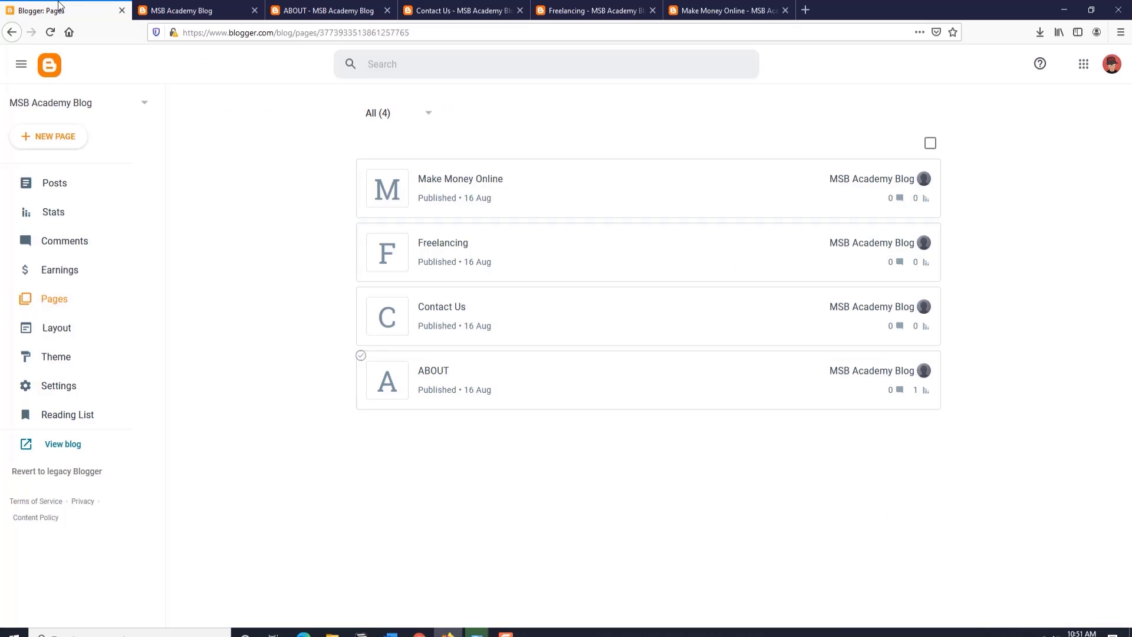
pyautogui.click(64, 328)
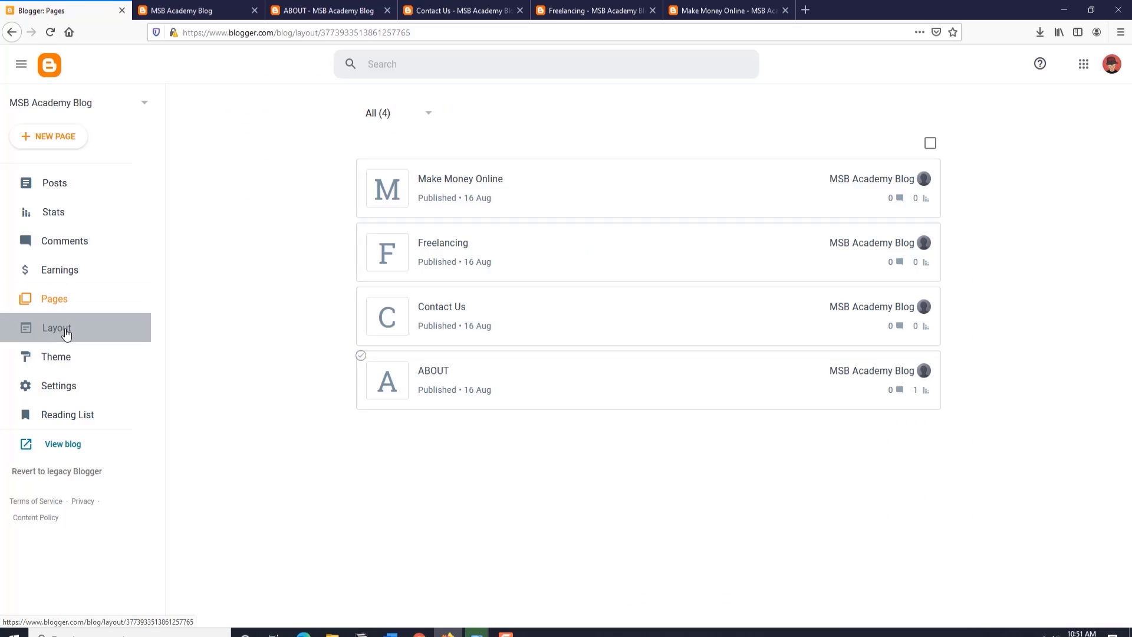
pyautogui.scroll(-2, 207, 331)
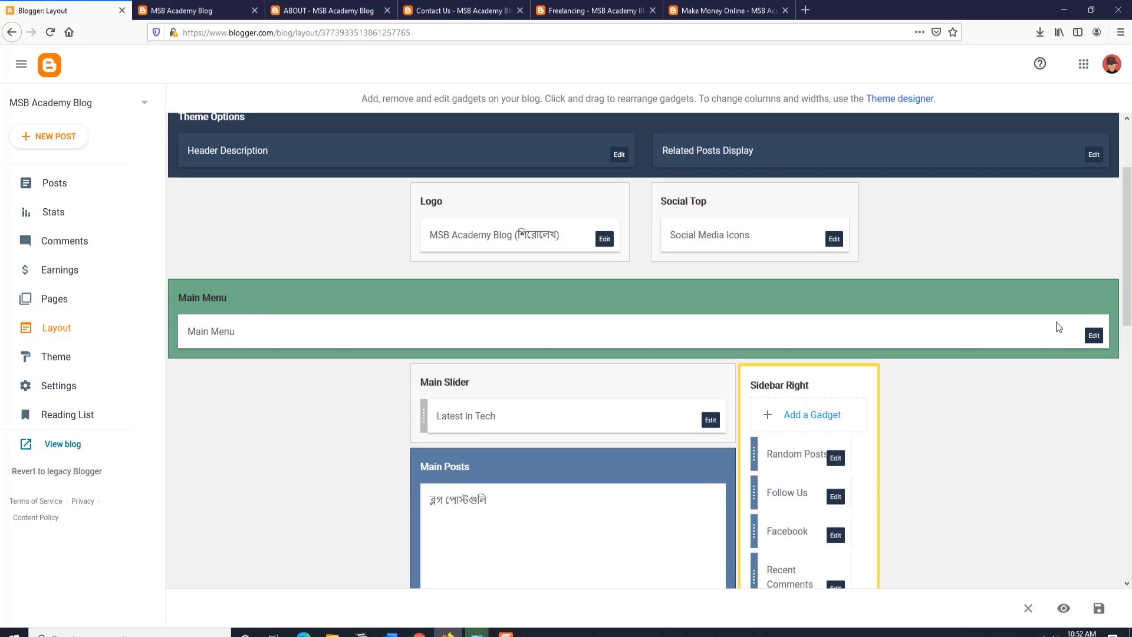
pyautogui.click(1094, 335)
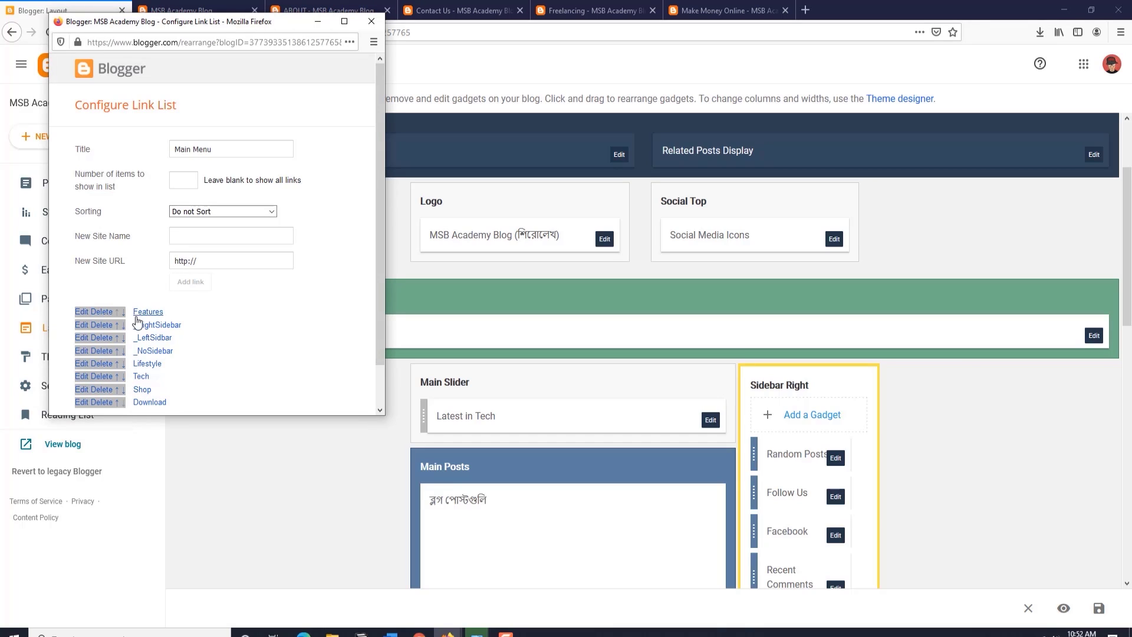
pyautogui.moveTo(179, 28); pyautogui.dragTo(234, 73)
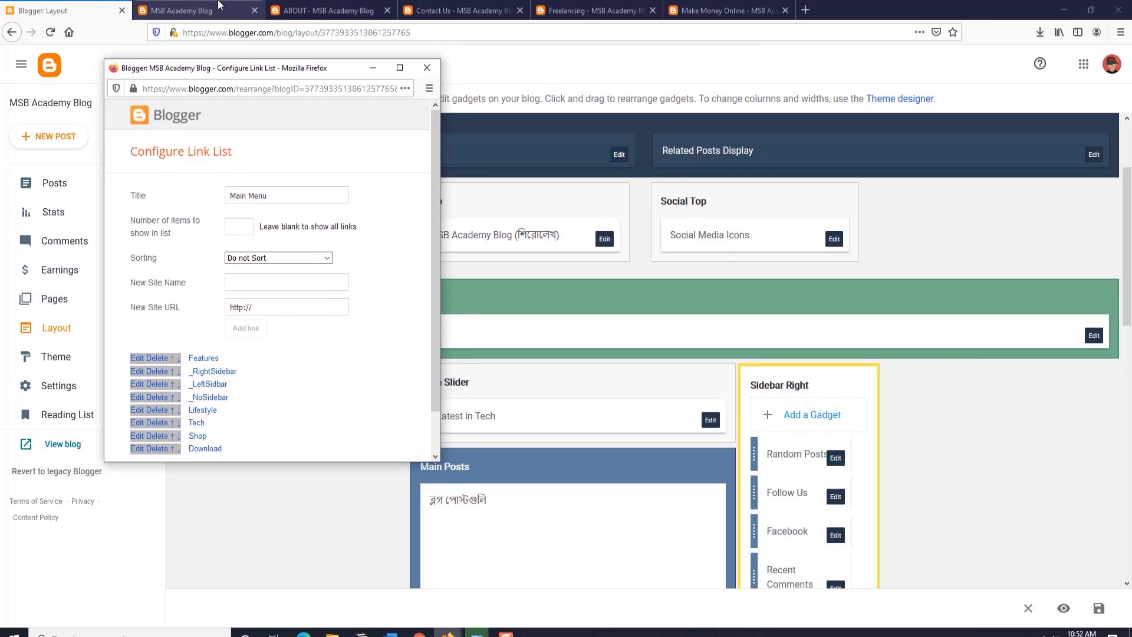
# Compare the navigation menu on the live blog with the links listed in the Main Menu gadget.
pyautogui.click(218, 5)
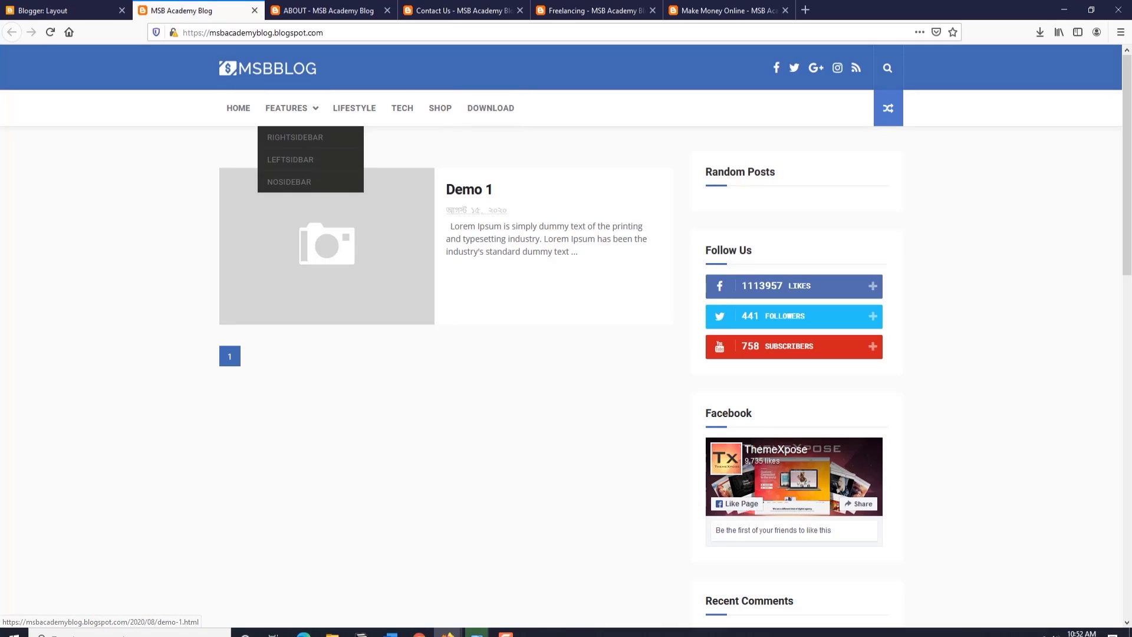
pyautogui.click(420, 633)
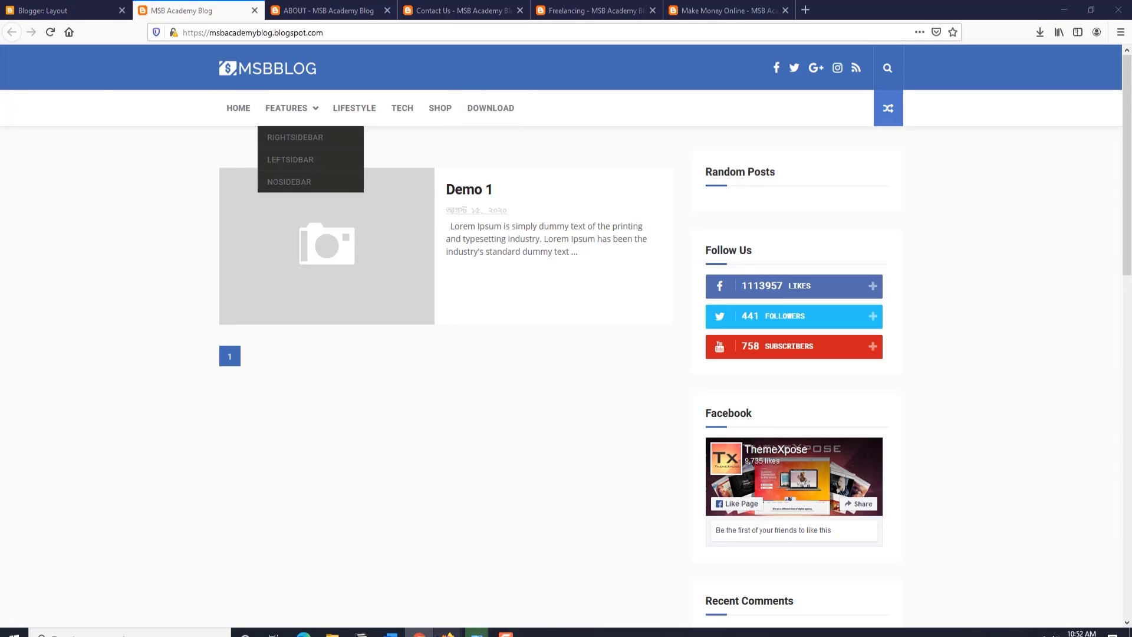
pyautogui.click(499, 584)
# Delete every link from the Main Menu gadget, from Features through Download, save it, and reload the live blog.
pyautogui.click(161, 358)
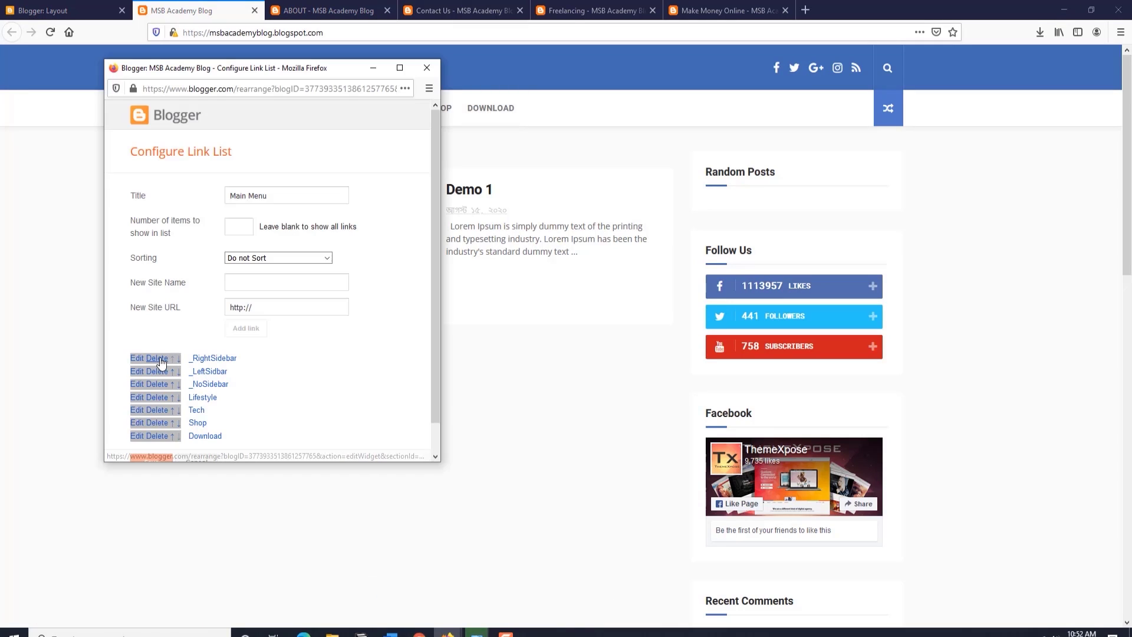
pyautogui.click(161, 359)
pyautogui.click(161, 359)
pyautogui.click(161, 358)
pyautogui.click(161, 359)
pyautogui.click(161, 359)
pyautogui.click(161, 359)
pyautogui.click(159, 358)
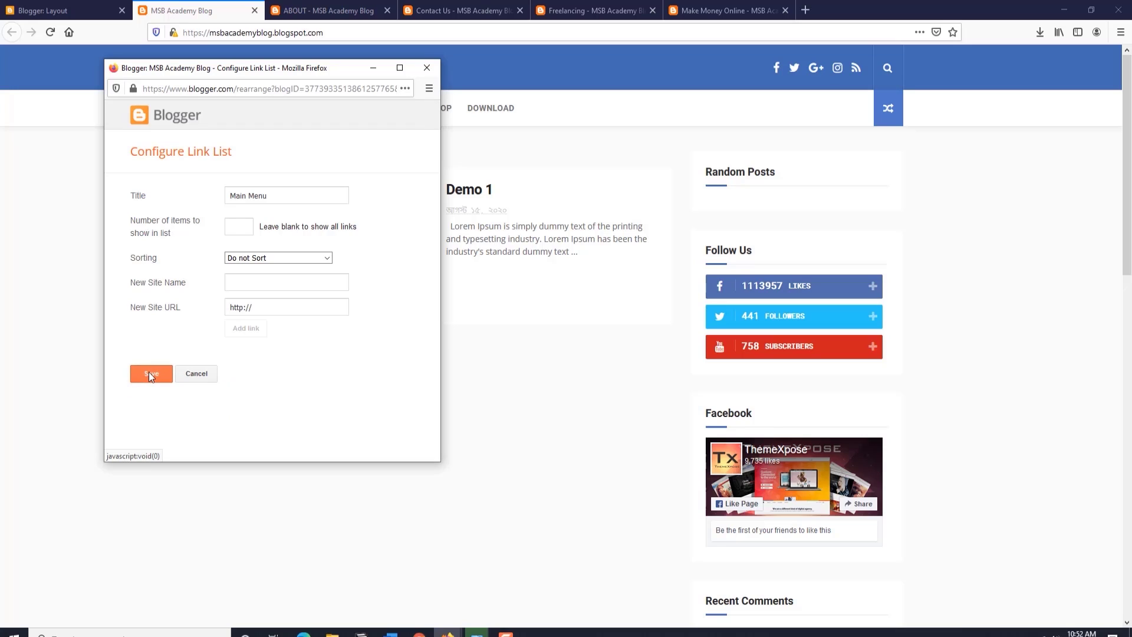
pyautogui.click(150, 374)
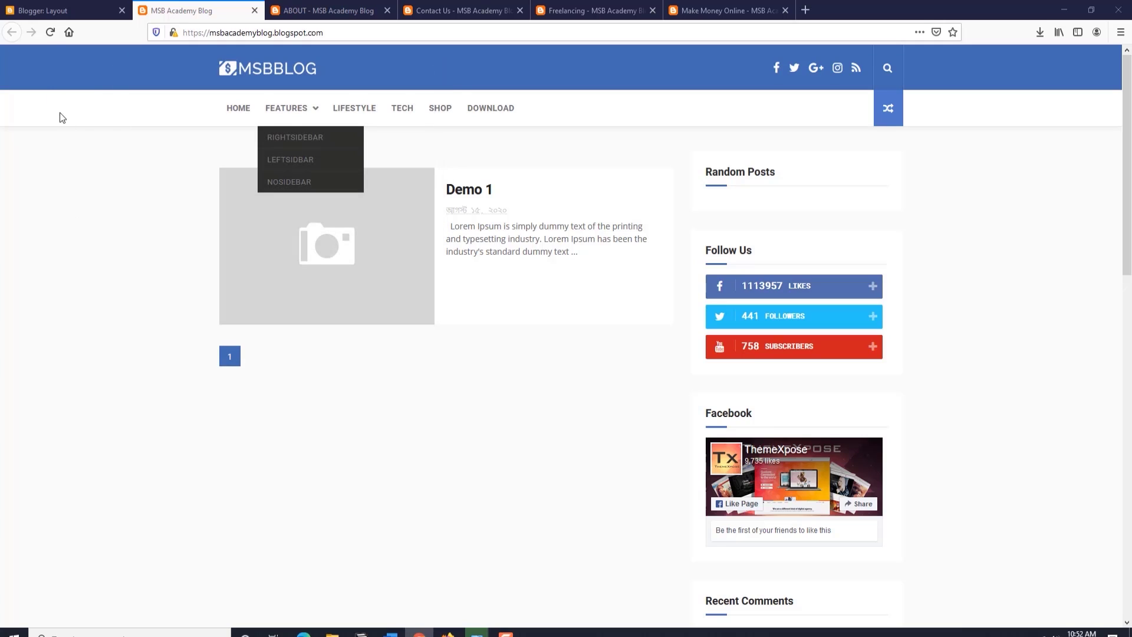
pyautogui.click(50, 33)
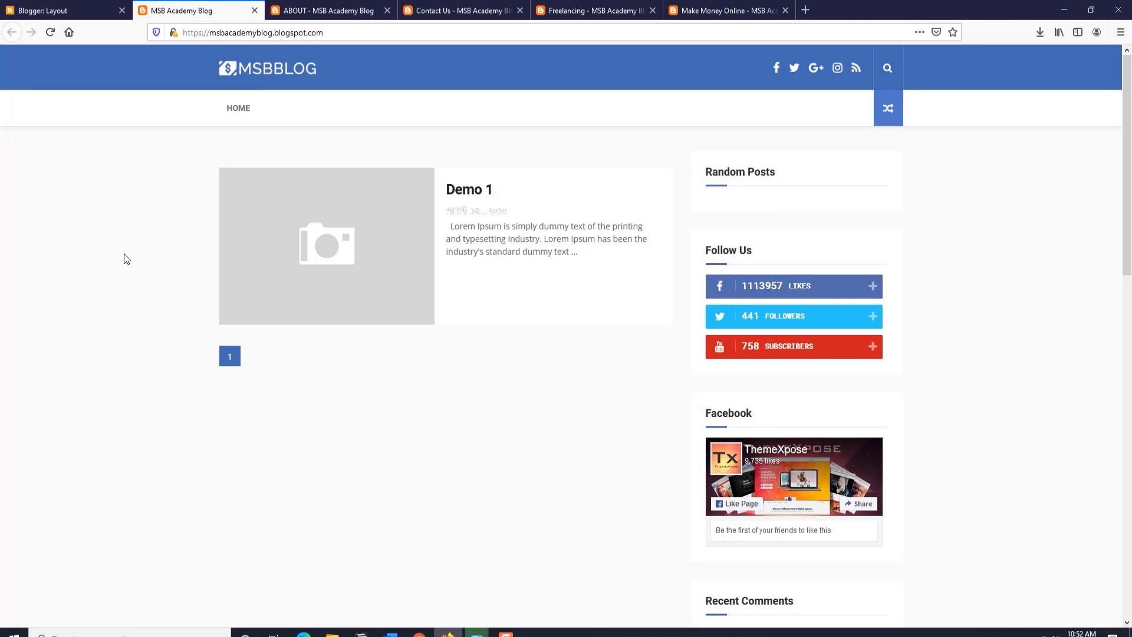
# Reopen the Main Menu link list settings and place their window over the live blog.
pyautogui.click(70, 10)
pyautogui.click(1094, 336)
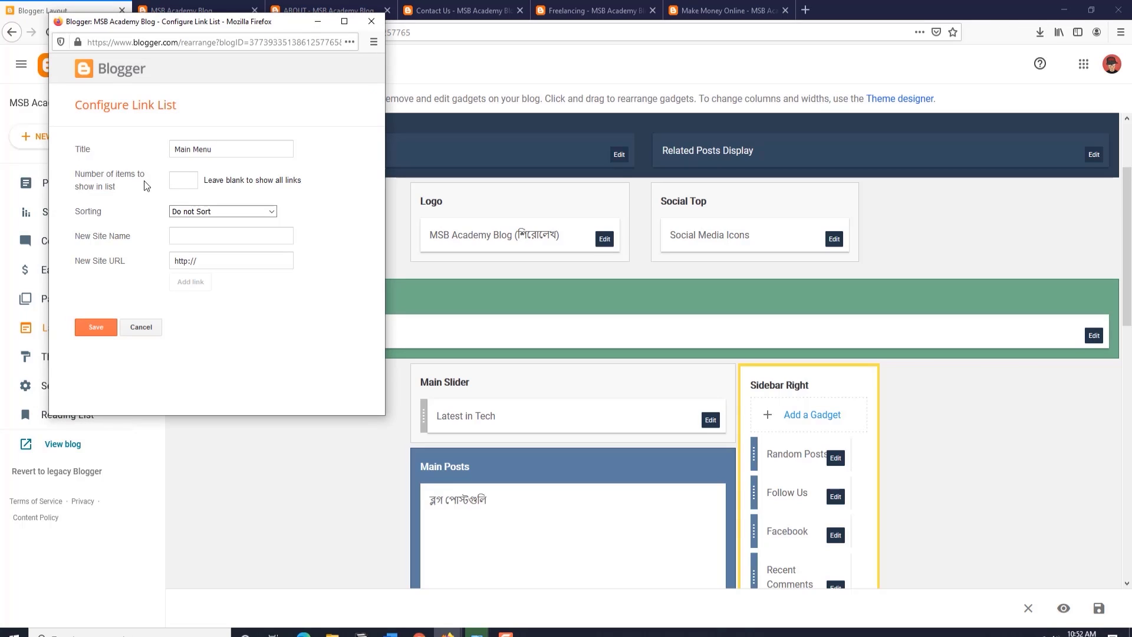
pyautogui.click(179, 188)
pyautogui.moveTo(190, 26); pyautogui.dragTo(225, 137)
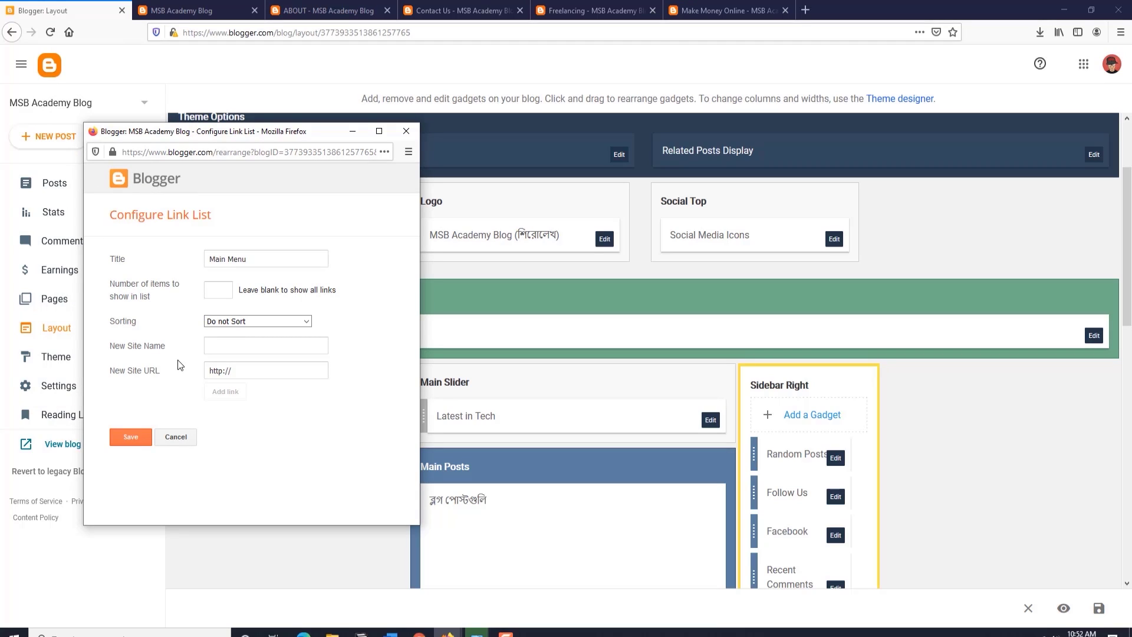
pyautogui.click(182, 11)
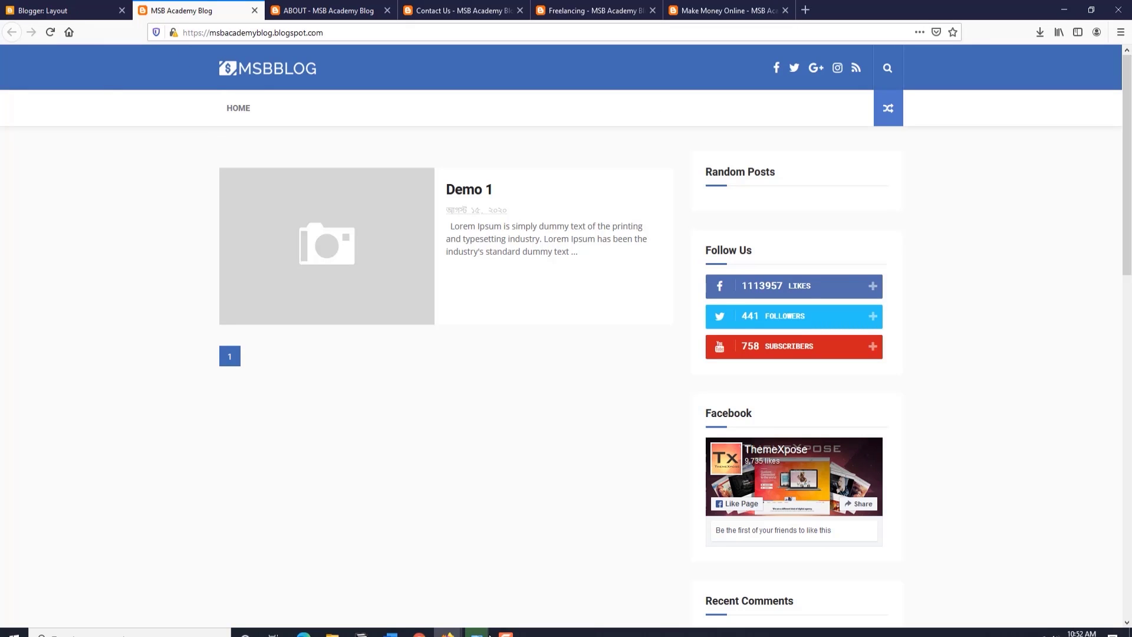
pyautogui.moveTo(449, 634)
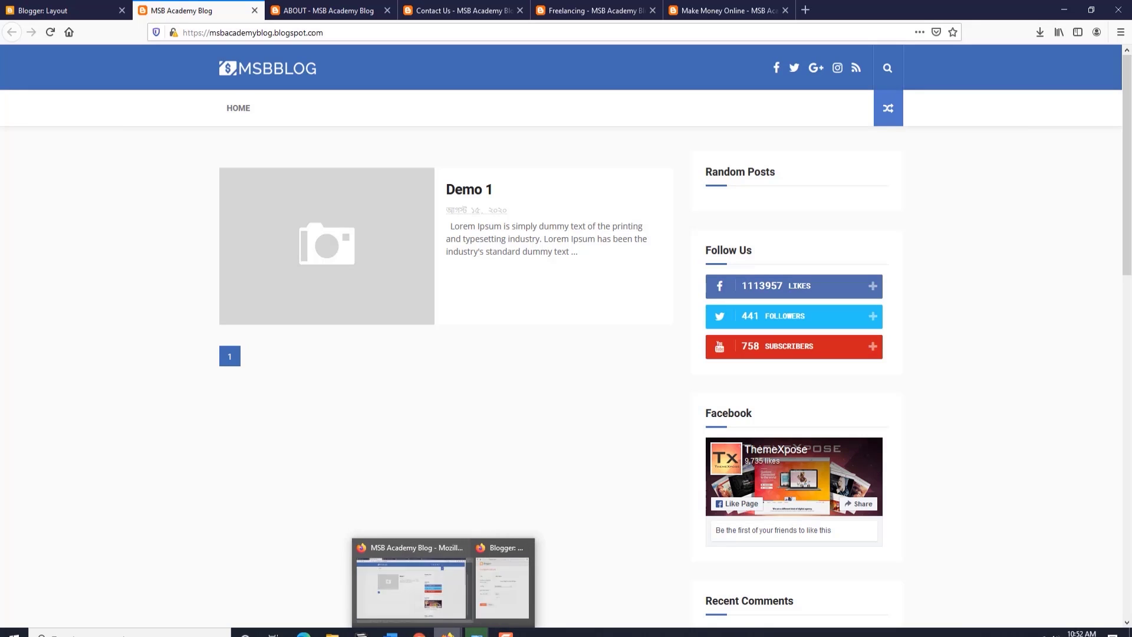
pyautogui.click(498, 596)
# Examine the link list's number-of-items setting and its sorting options.
pyautogui.click(217, 293)
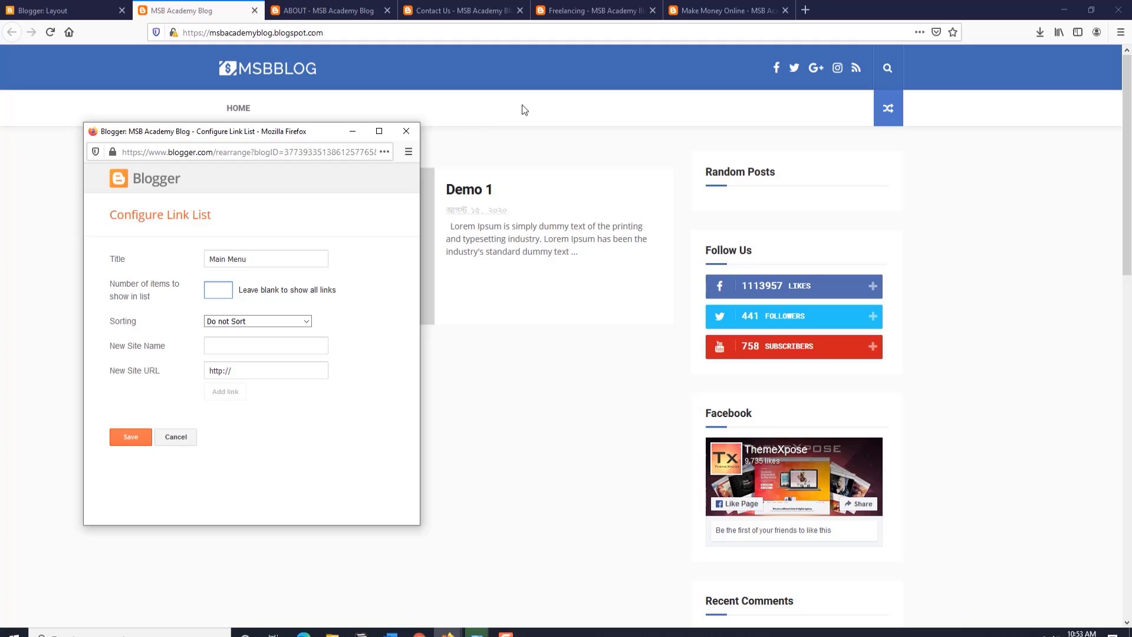
pyautogui.click(170, 317)
pyautogui.click(210, 291)
pyautogui.click(265, 322)
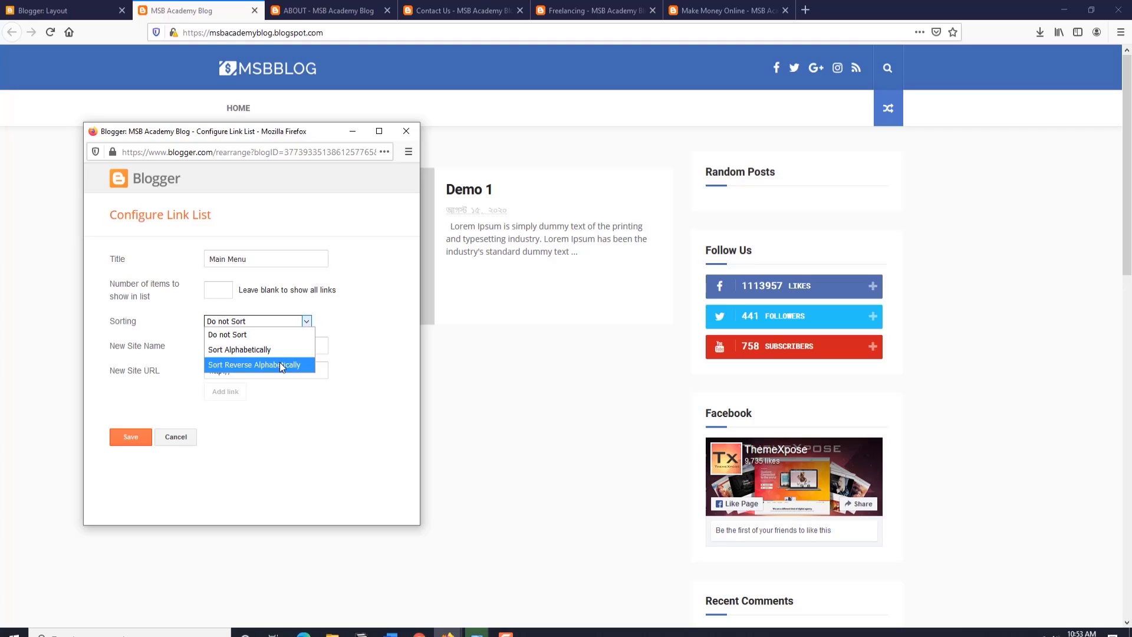
pyautogui.click(373, 324)
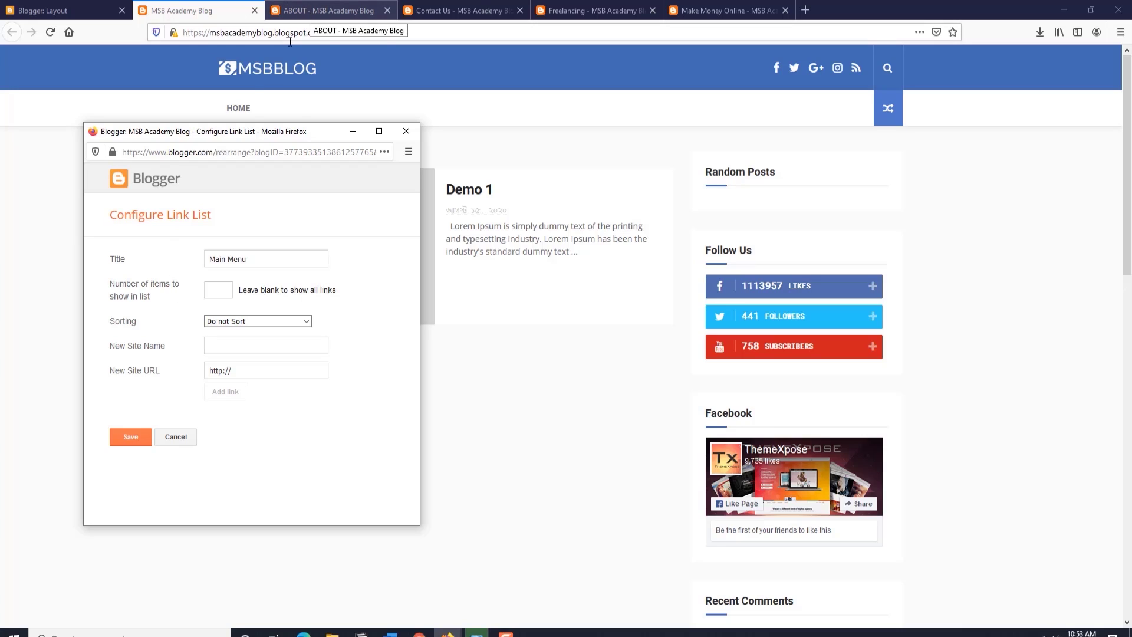
# Enter "About" as the new site name and copy the published ABOUT page's web address.
pyautogui.click(231, 346)
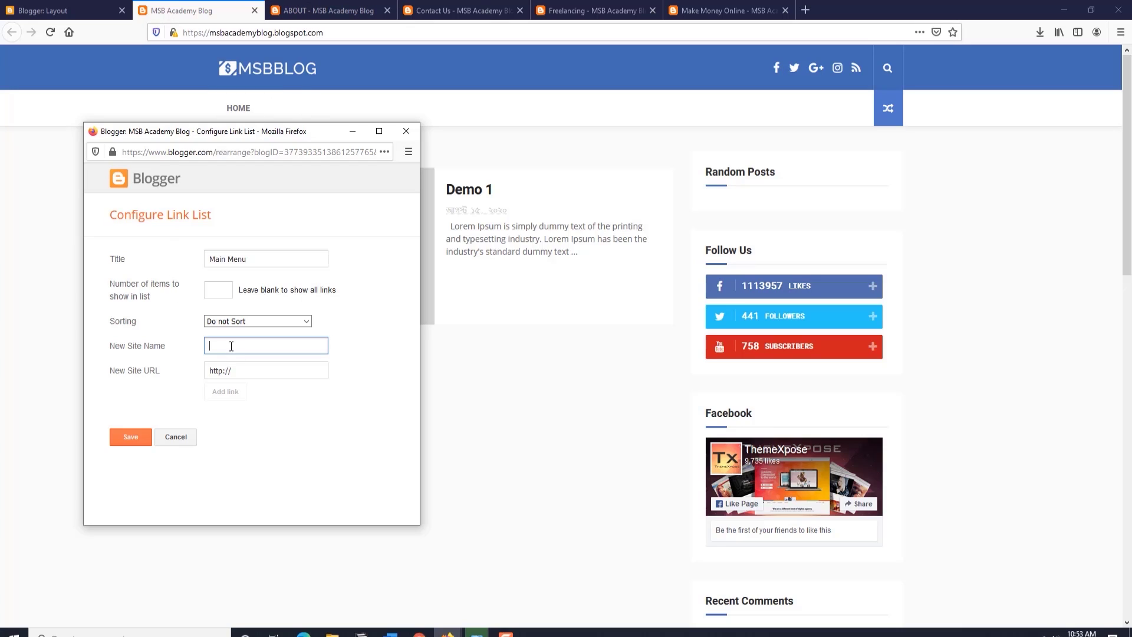
pyautogui.write('About')
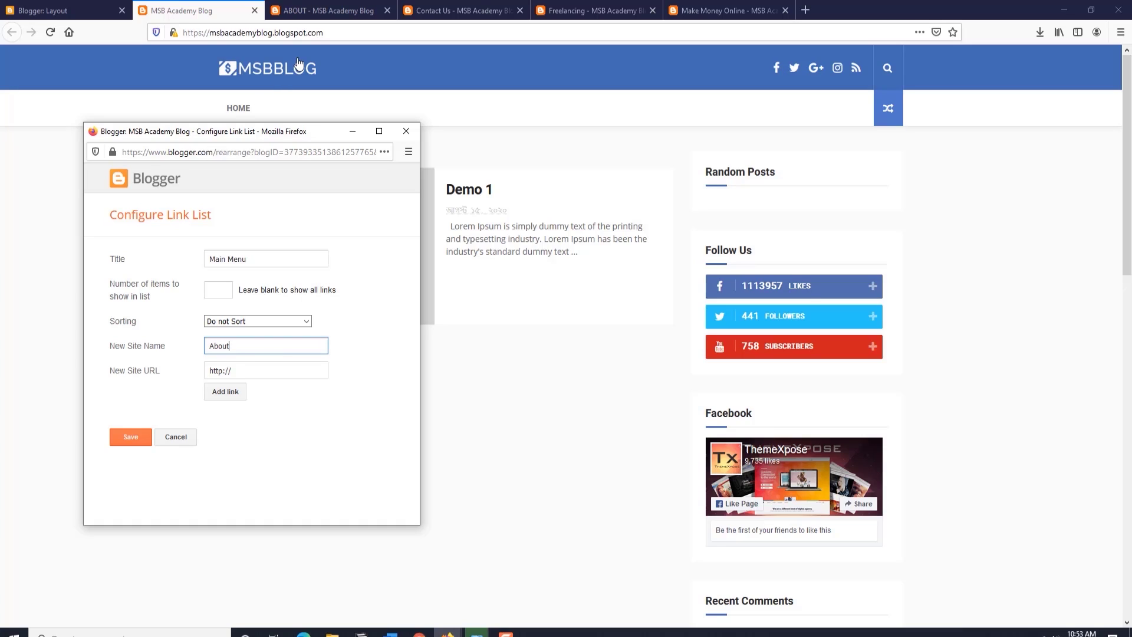
pyautogui.click(328, 10)
pyautogui.click(242, 31)
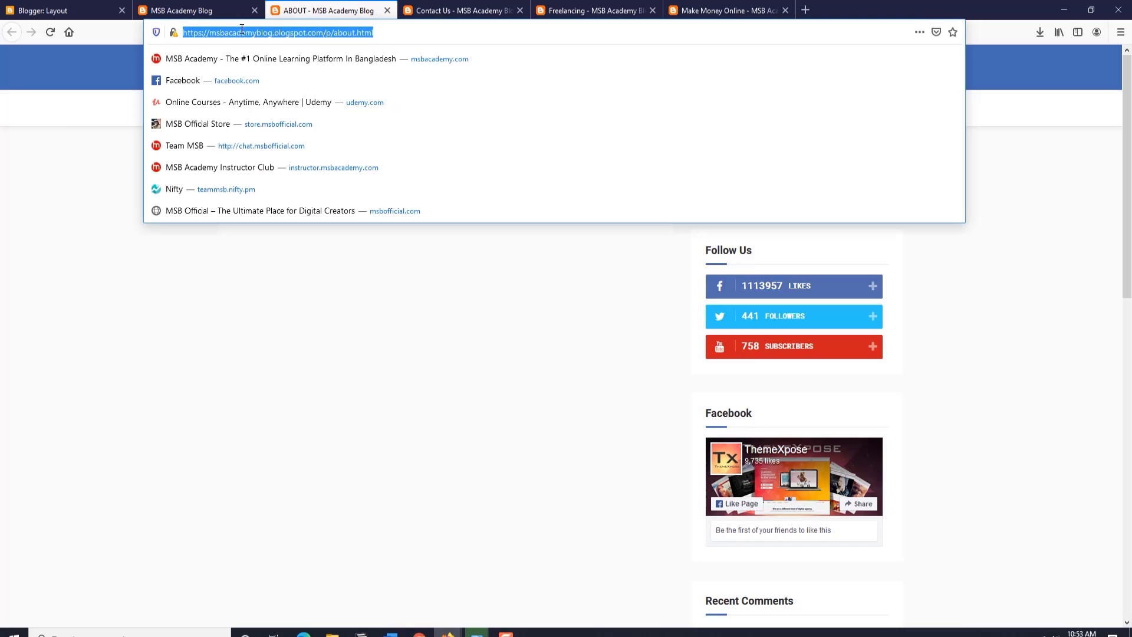
pyautogui.rightClick(241, 31)
pyautogui.click(270, 68)
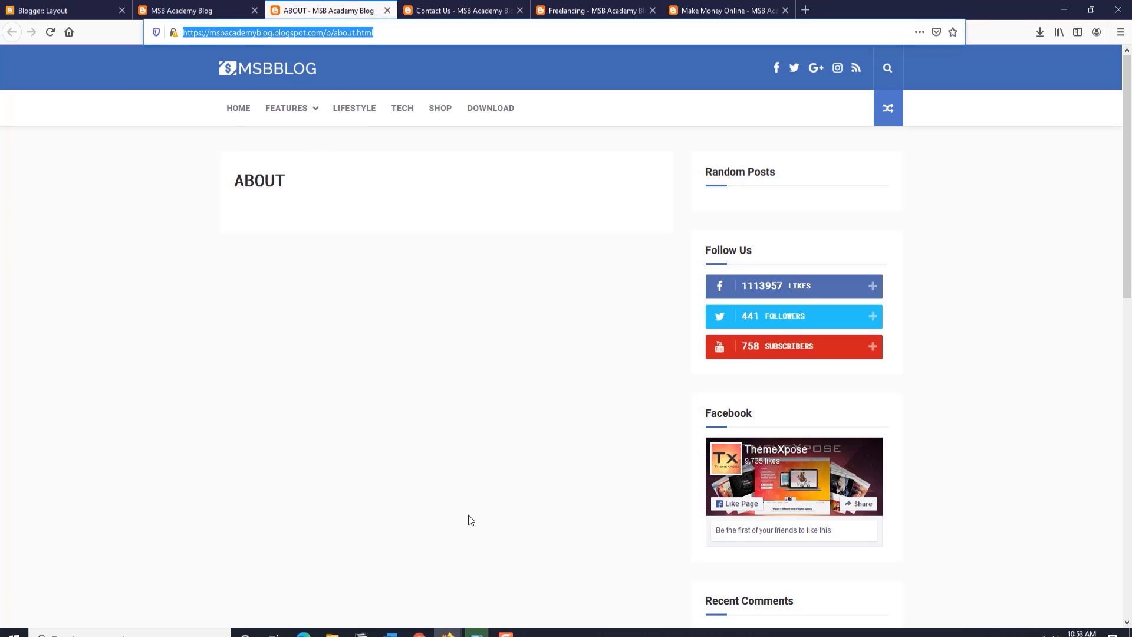
# Set the About link's URL to the copied ABOUT page address, add the link, and save the Main Menu gadget.
pyautogui.moveTo(448, 630)
pyautogui.click(518, 578)
pyautogui.click(213, 370)
pyautogui.hotkey('ctrl', 'a')
pyautogui.hotkey('ctrl', 'v')
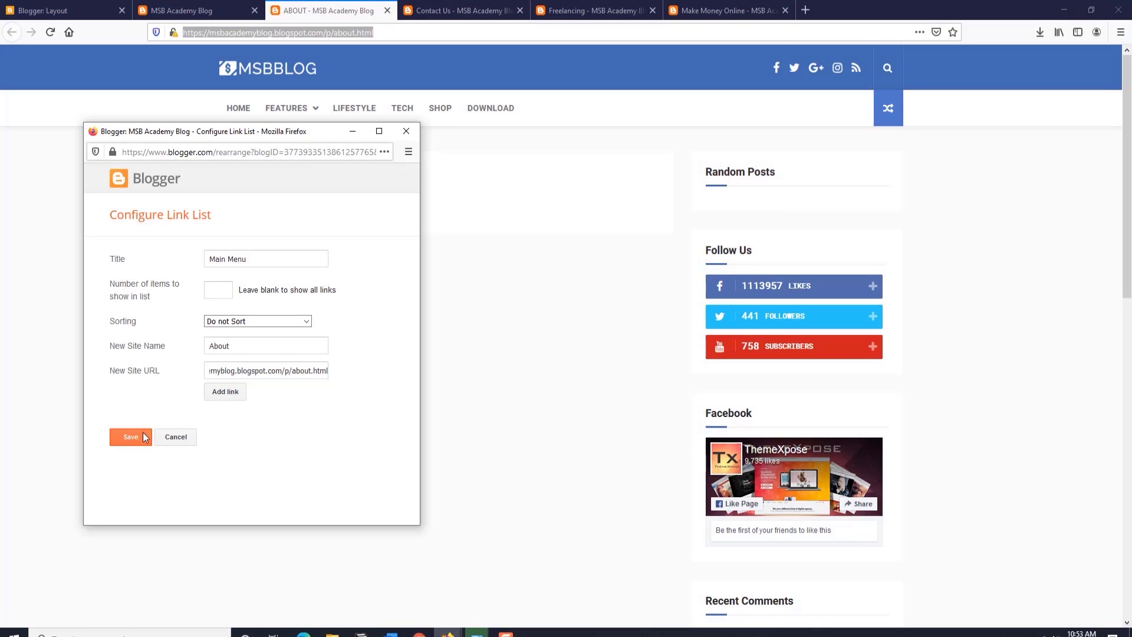
pyautogui.click(183, 281)
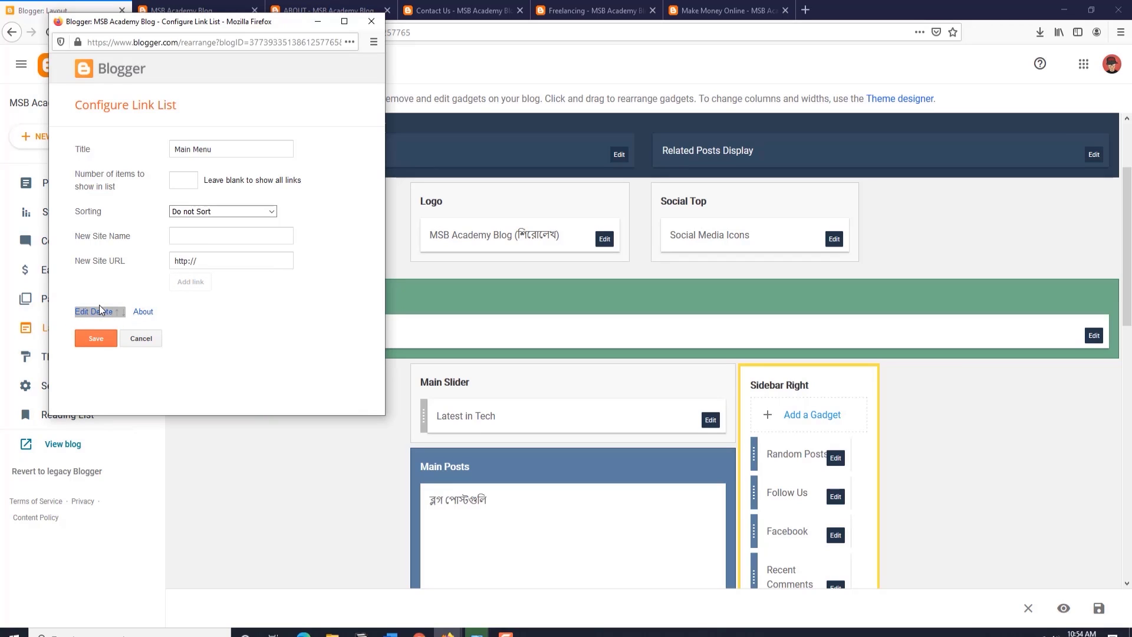
pyautogui.click(95, 338)
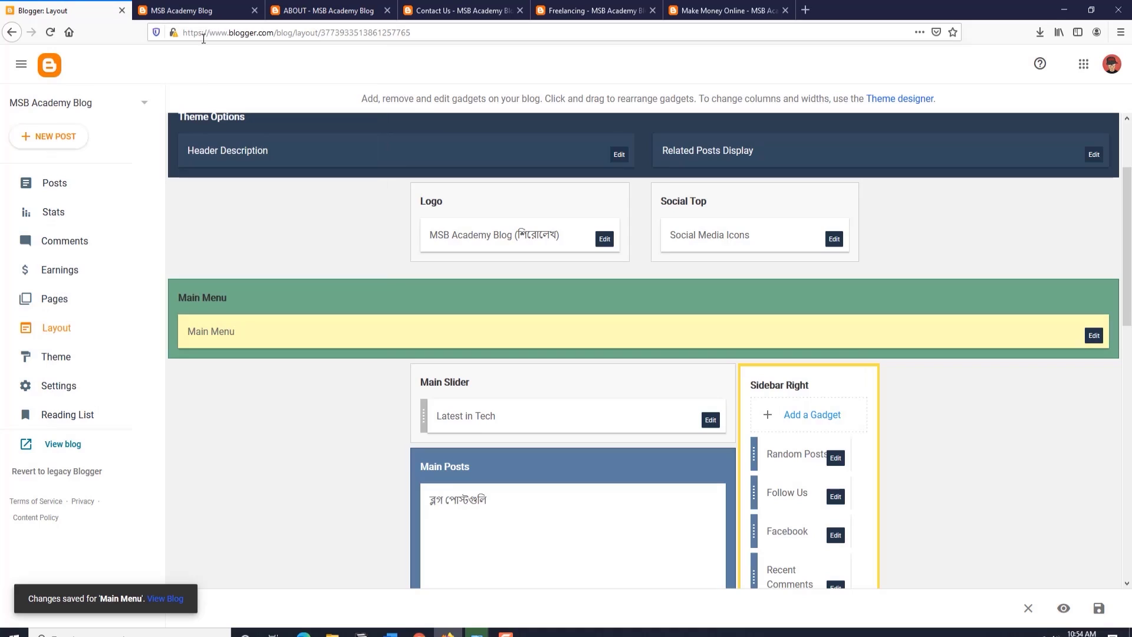
# Reload the live blog to check its menu, and close the published ABOUT page.
pyautogui.click(206, 11)
pyautogui.click(50, 32)
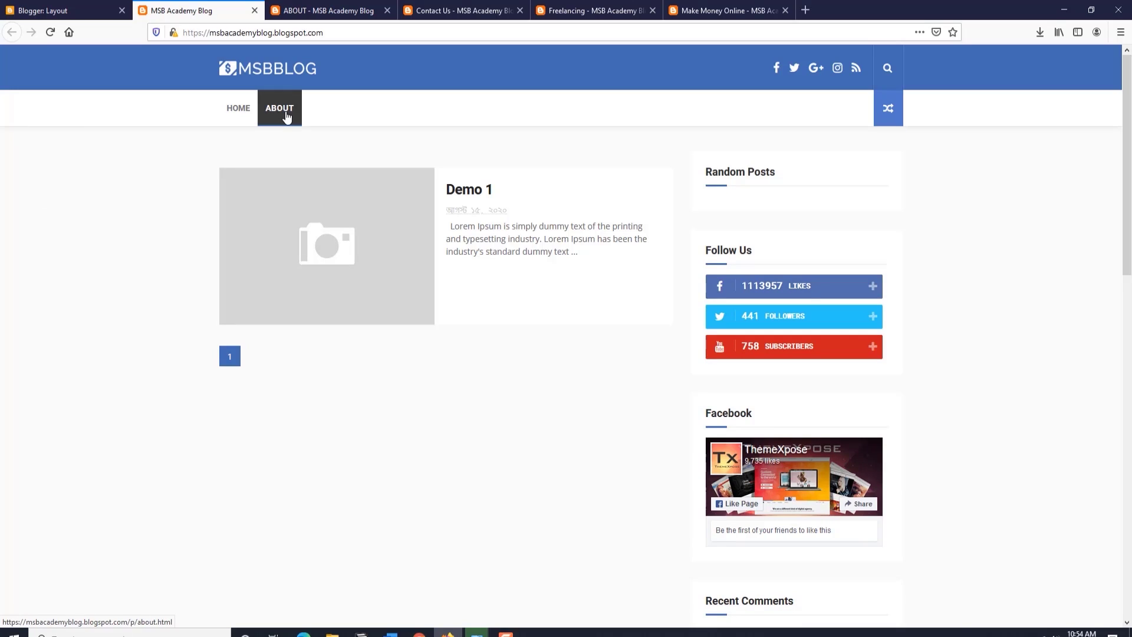
pyautogui.click(366, 11)
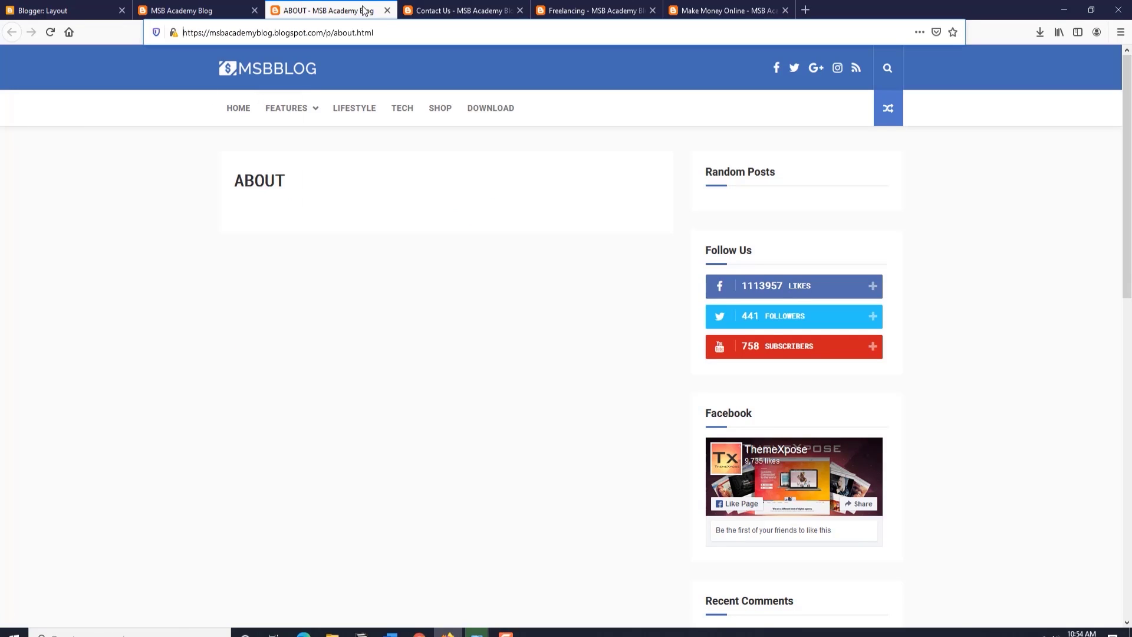
pyautogui.click(388, 11)
# Copy the published Contact Us page's web address and reopen the Main Menu gadget's settings in the Blogger layout.
pyautogui.click(244, 33)
pyautogui.rightClick(244, 32)
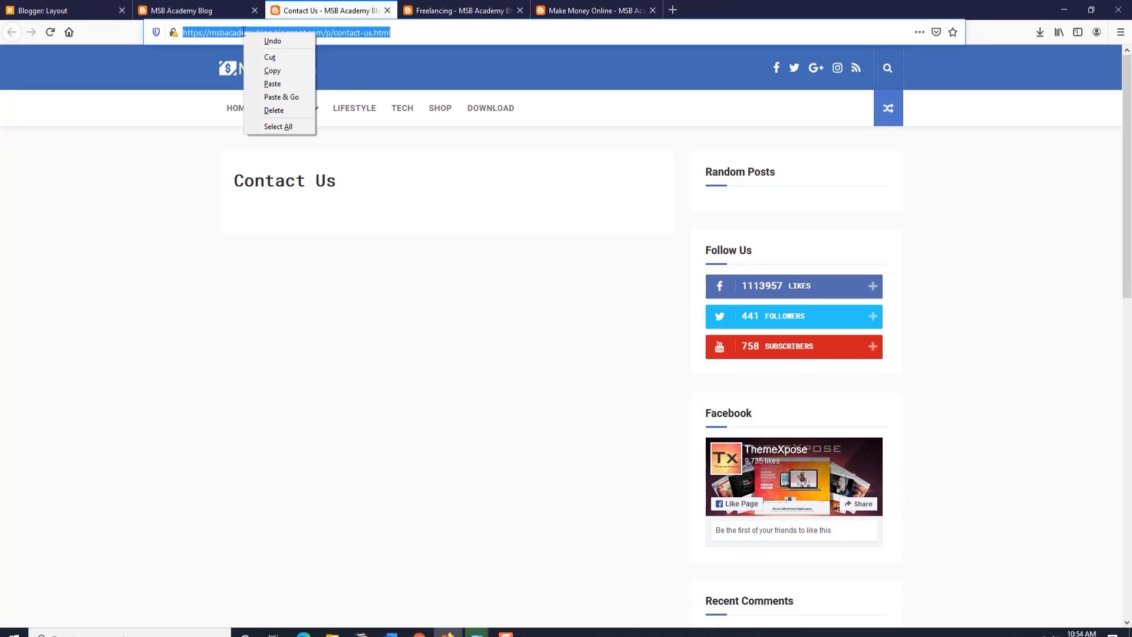
pyautogui.click(266, 71)
pyautogui.click(44, 11)
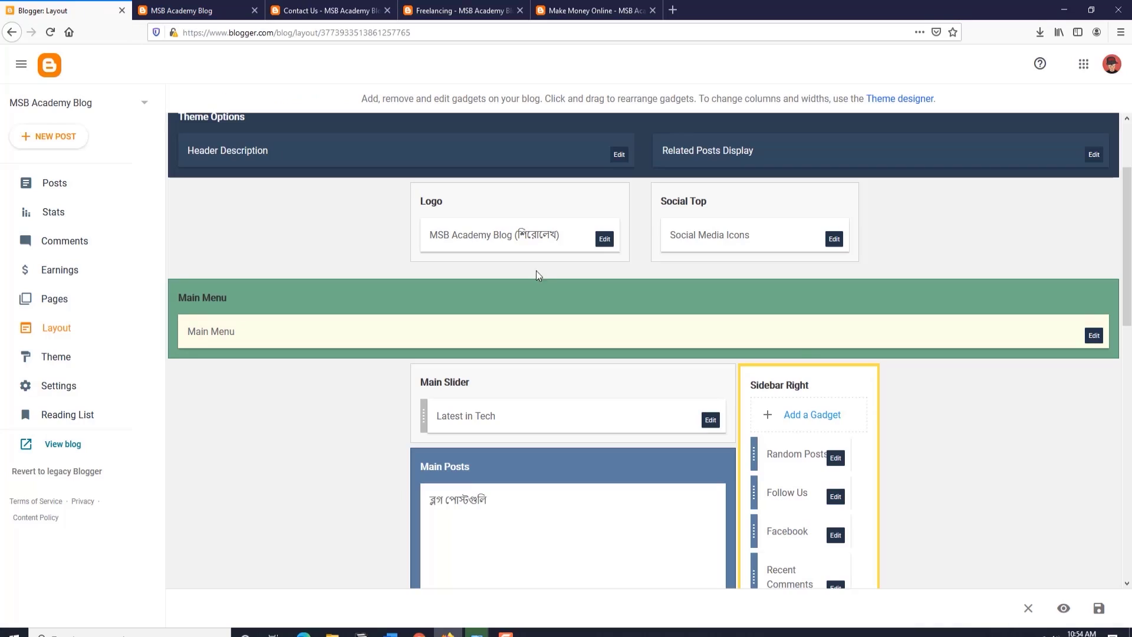
pyautogui.click(1094, 335)
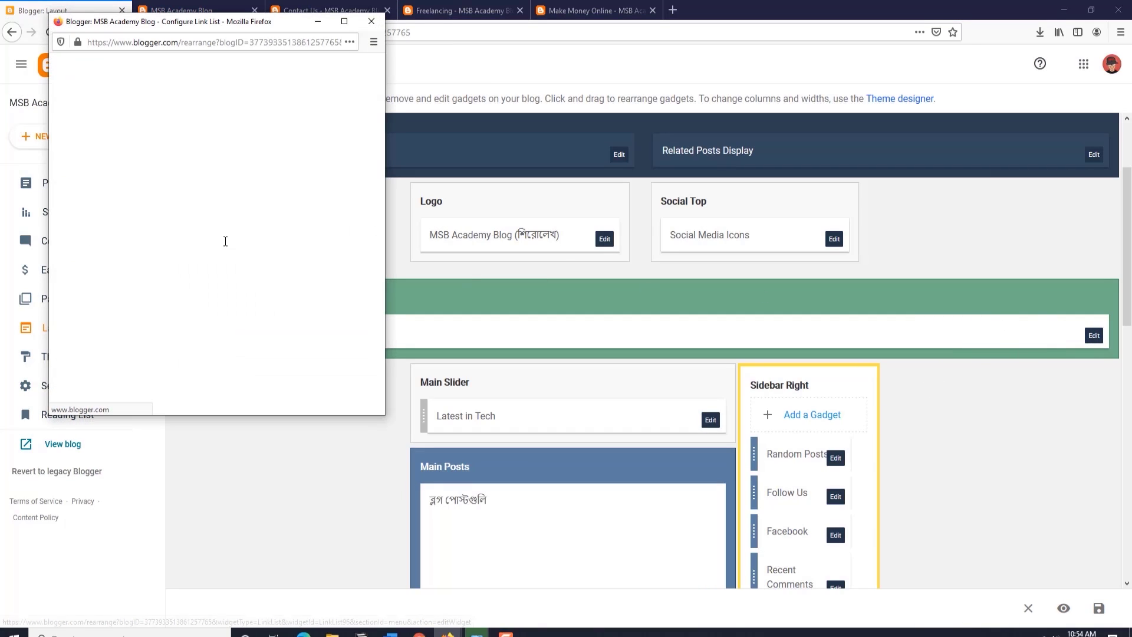
# Add a link named "Contact Us" with the copied Contact Us page address to the Main Menu list.
pyautogui.click(203, 236)
pyautogui.press('Tab')
pyautogui.hotkey('ctrl', 'v')
pyautogui.click(186, 235)
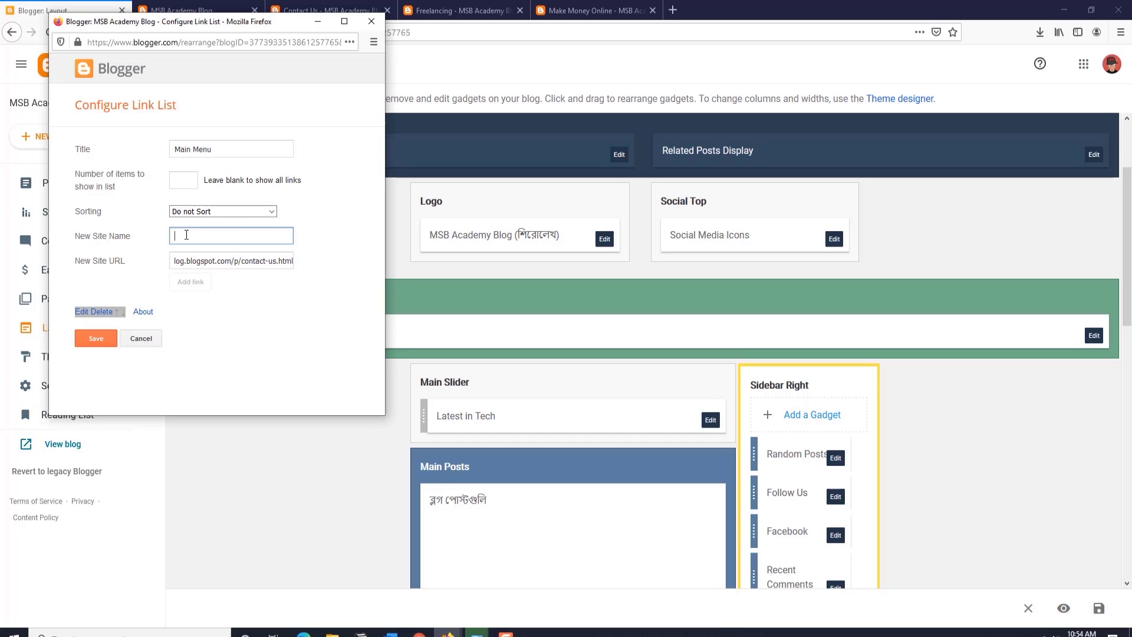
pyautogui.write('Contact Us')
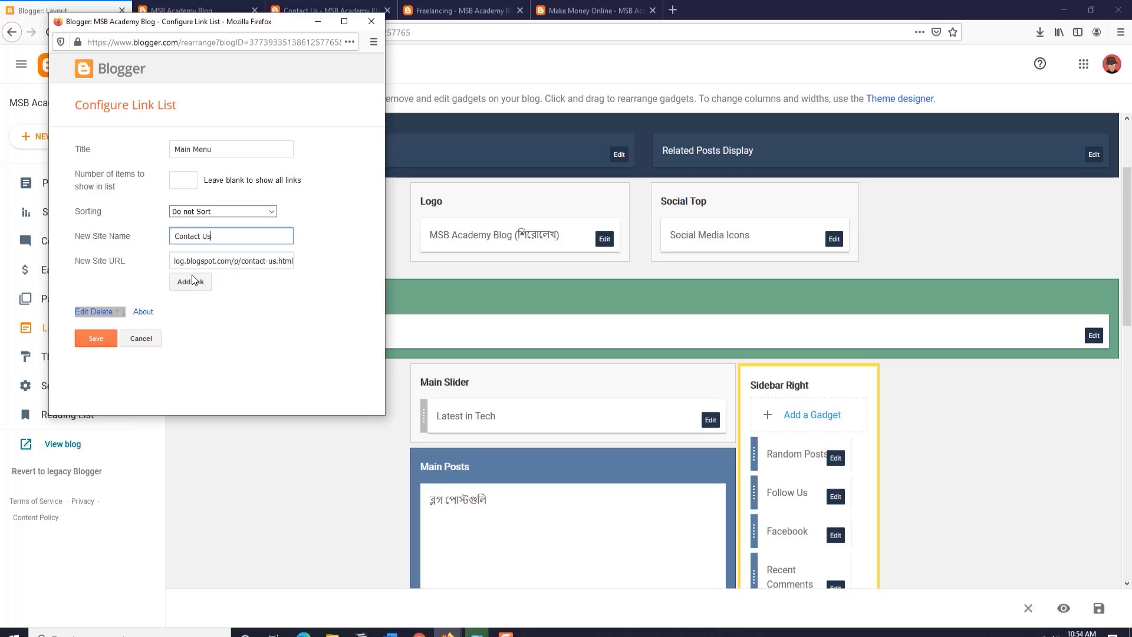
pyautogui.click(193, 281)
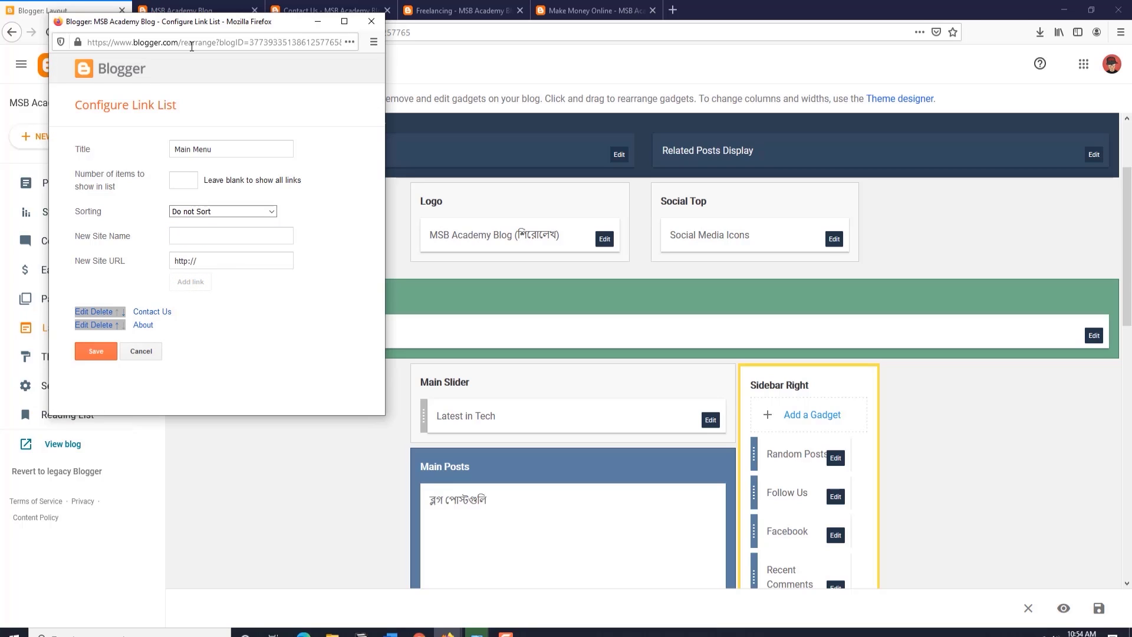
# Copy the published Freelancing page's web address and return to the link list settings window.
pyautogui.moveTo(224, 26); pyautogui.dragTo(418, 120)
pyautogui.click(448, 10)
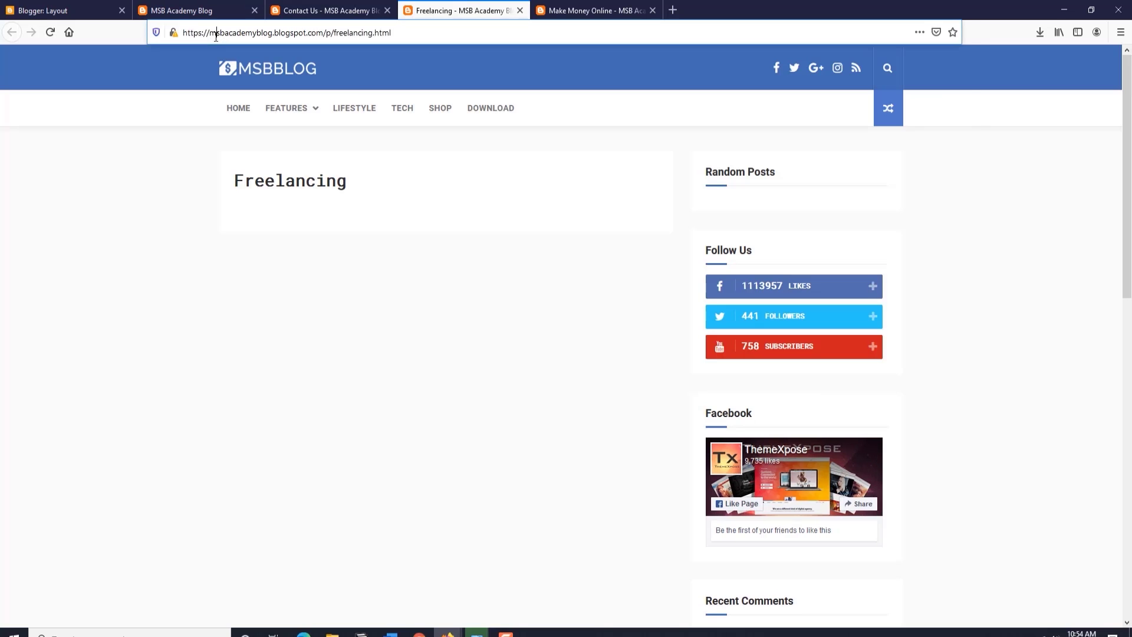
pyautogui.click(216, 36)
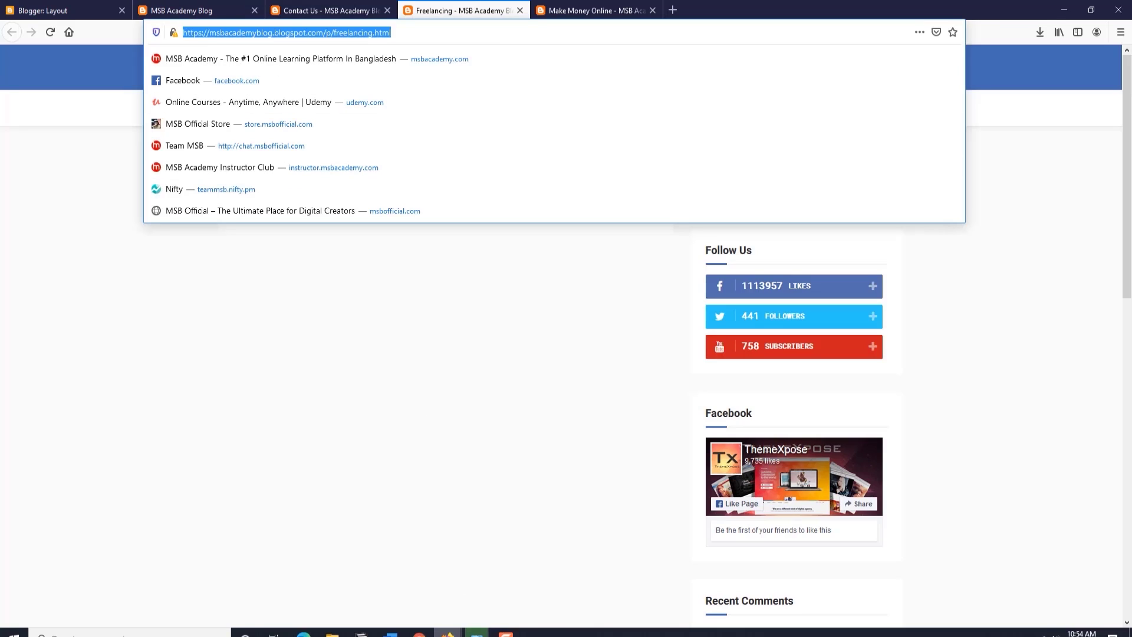
pyautogui.click(448, 632)
pyautogui.click(514, 576)
# Add a link named "Freelancing" with the copied Freelancing page address to the Main Menu list.
pyautogui.click(414, 358)
pyautogui.hotkey('ctrl', 'v')
pyautogui.click(401, 328)
pyautogui.write('Fre')
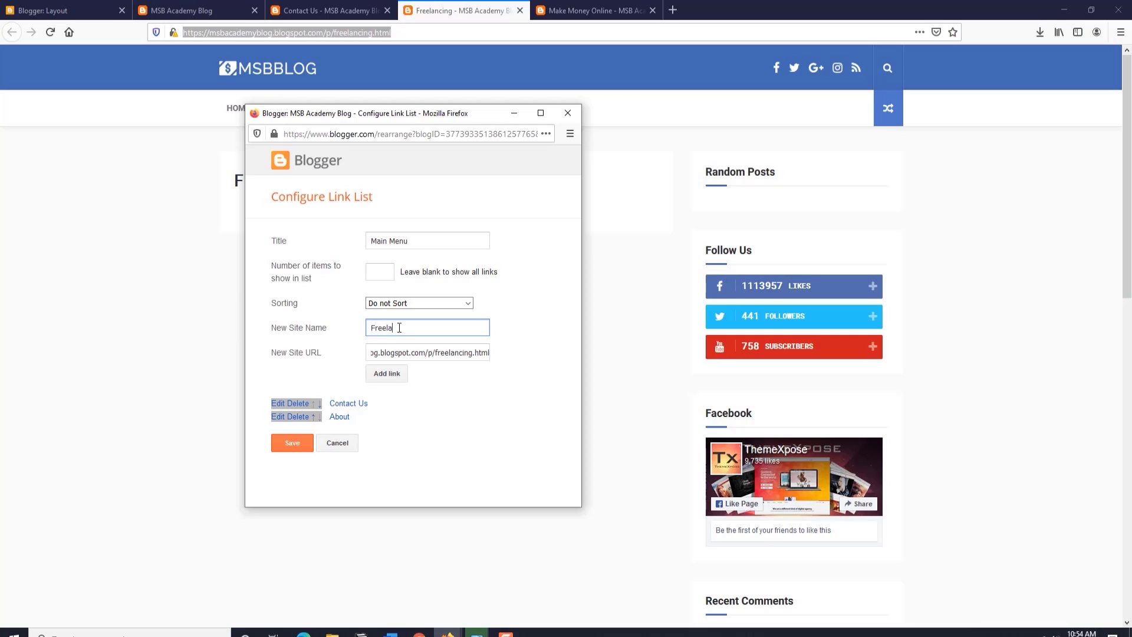
pyautogui.click(397, 373)
# Copy the published Make Money Online page's web address and bring back the link list settings window.
pyautogui.click(543, 6)
pyautogui.hotkey('ctrl', '2')
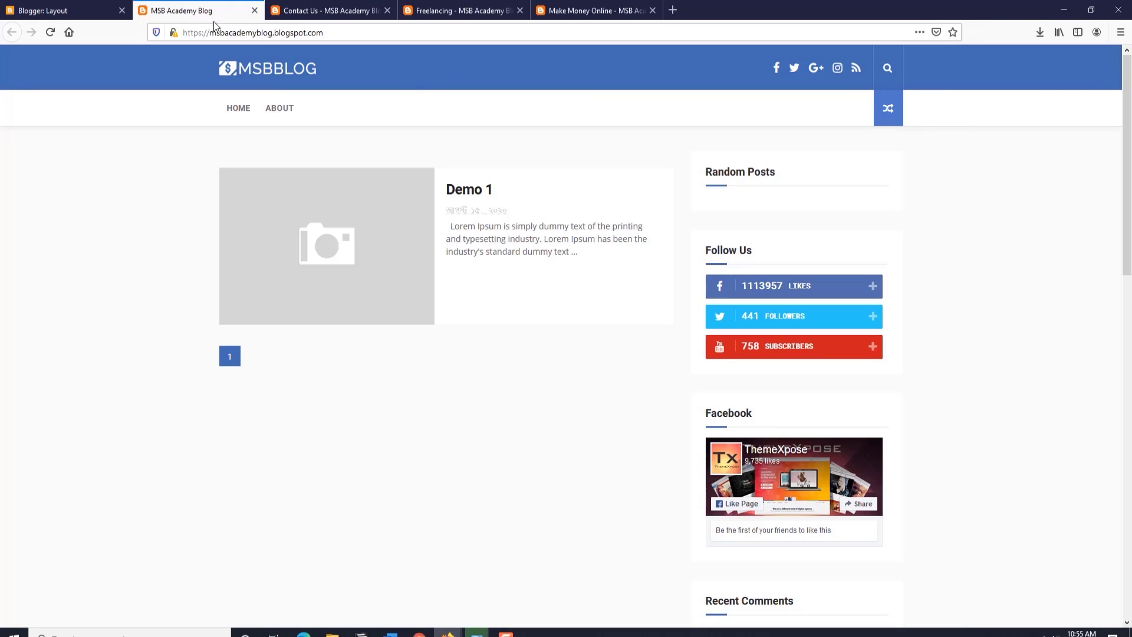
pyautogui.click(594, 17)
pyautogui.click(306, 32)
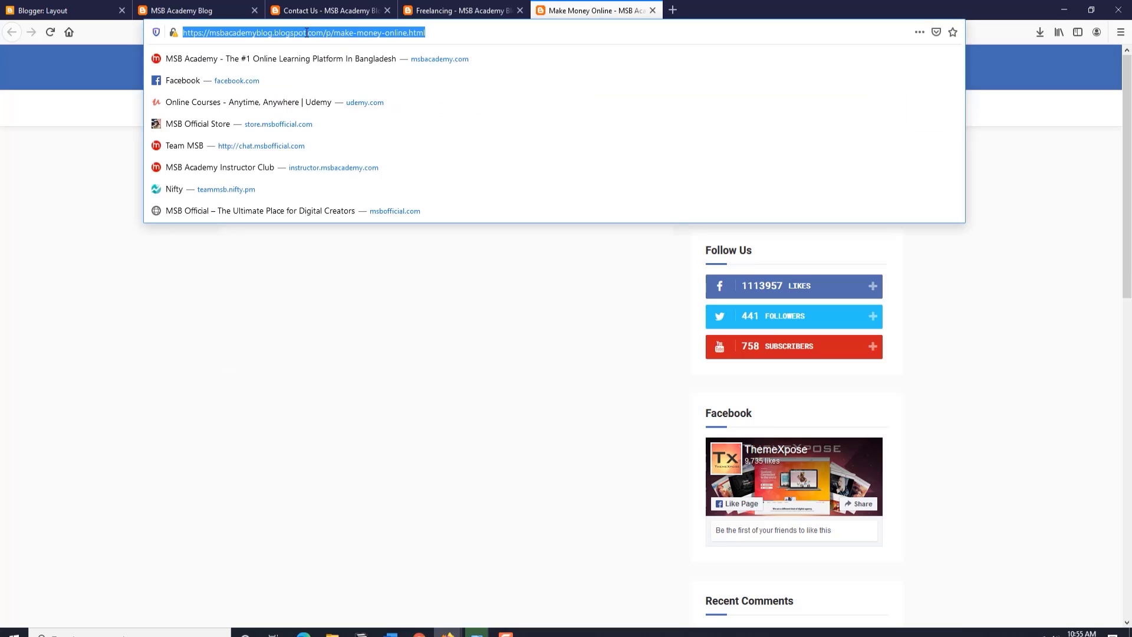
pyautogui.click(449, 630)
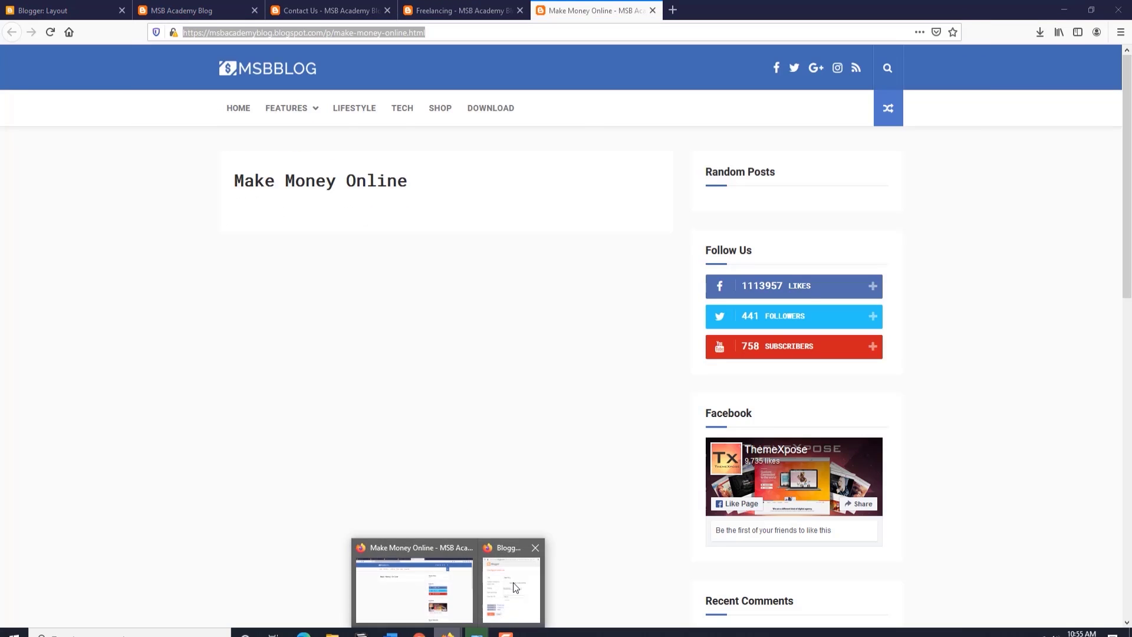
pyautogui.click(513, 586)
# Add a link named "Make Money" with the copied Make Money Online page address to the Main Menu list.
pyautogui.tripleClick(417, 354)
pyautogui.hotkey('ctrl', 'v')
pyautogui.click(389, 332)
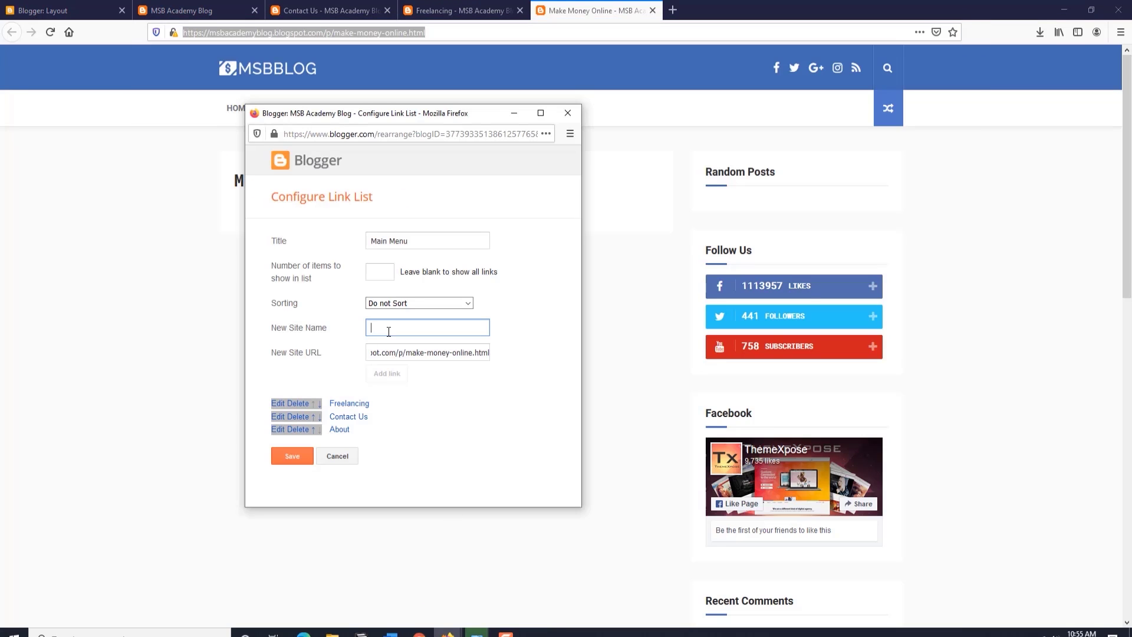
pyautogui.write('Make Money')
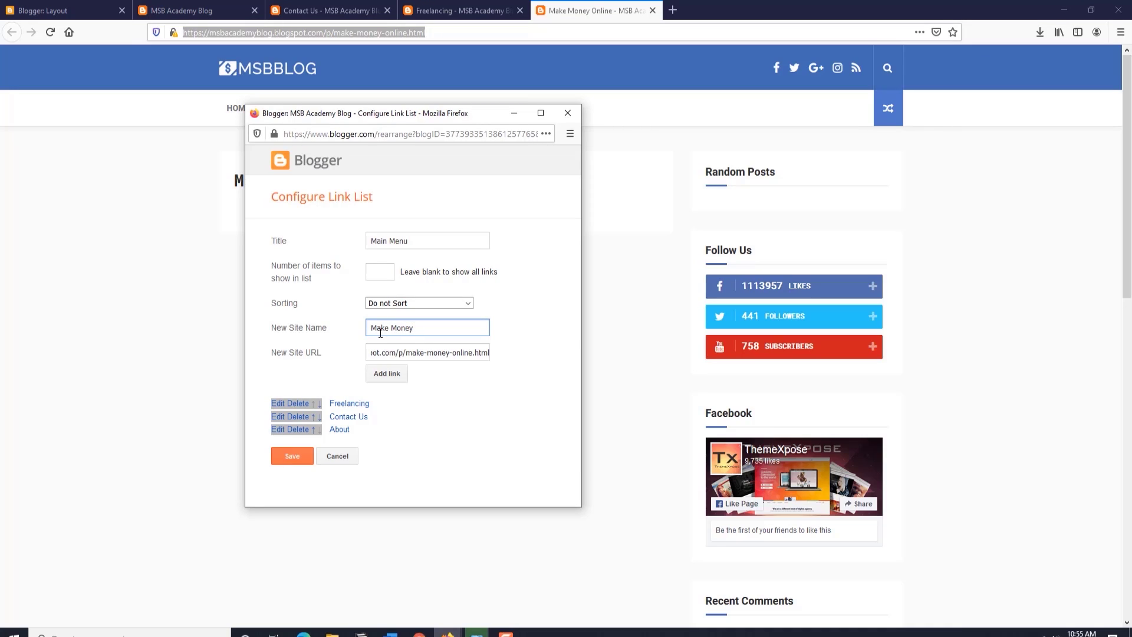
pyautogui.click(390, 375)
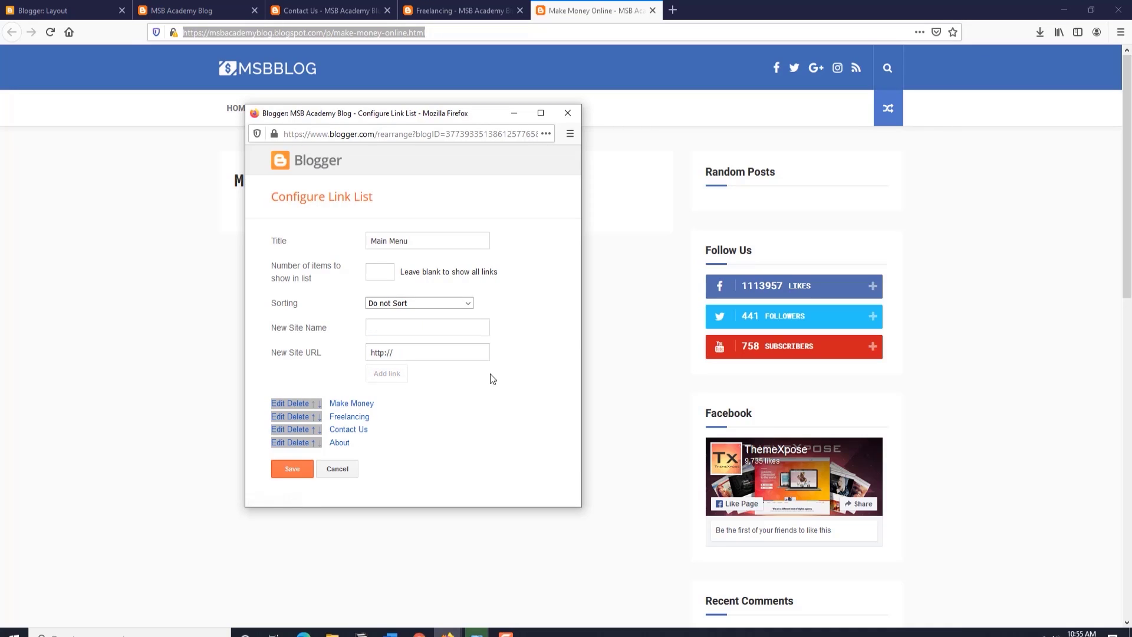
# Save the Main Menu gadget with its added links and reload the live blog to check the menu.
pyautogui.click(292, 469)
pyautogui.click(195, 11)
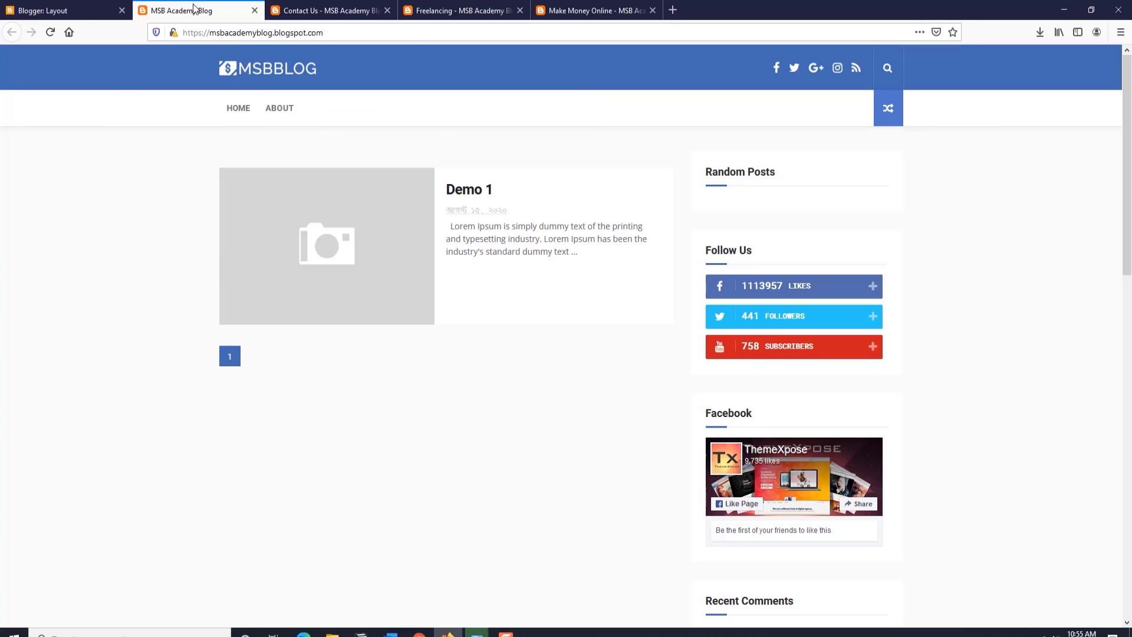
pyautogui.click(51, 33)
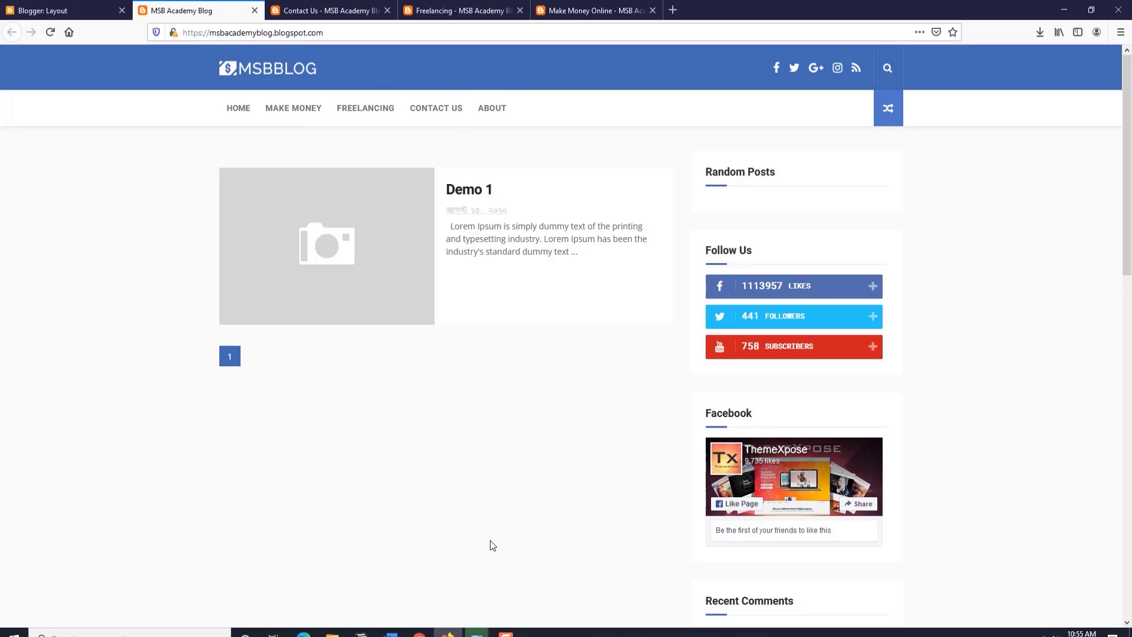
# Reopen the Main Menu link list settings and move the About link up to the first position.
pyautogui.click(74, 13)
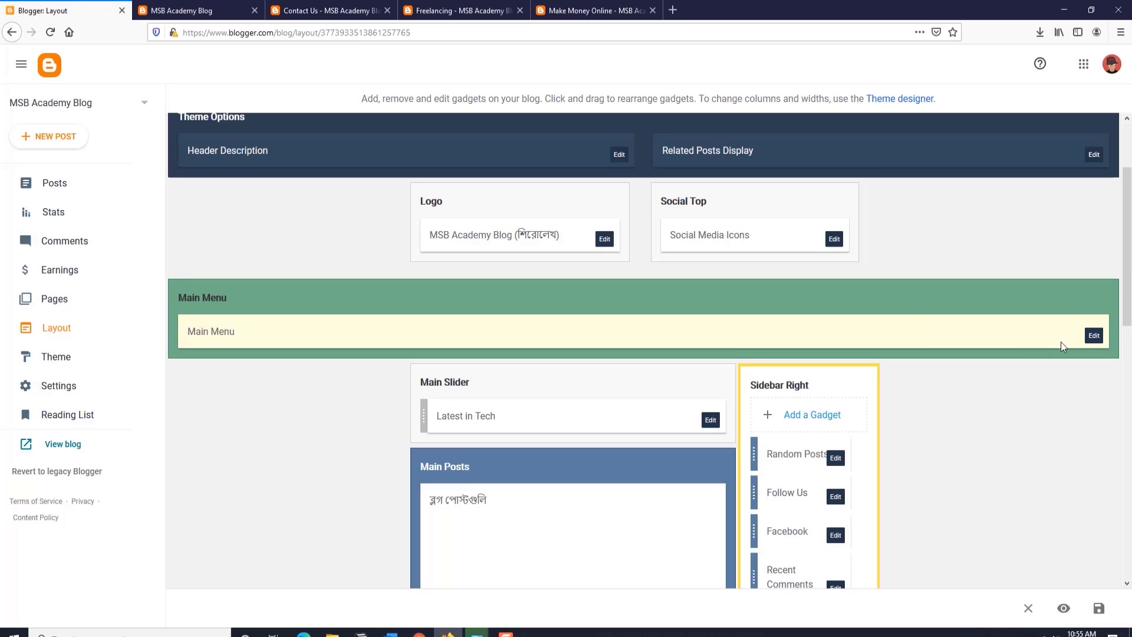
pyautogui.click(1094, 335)
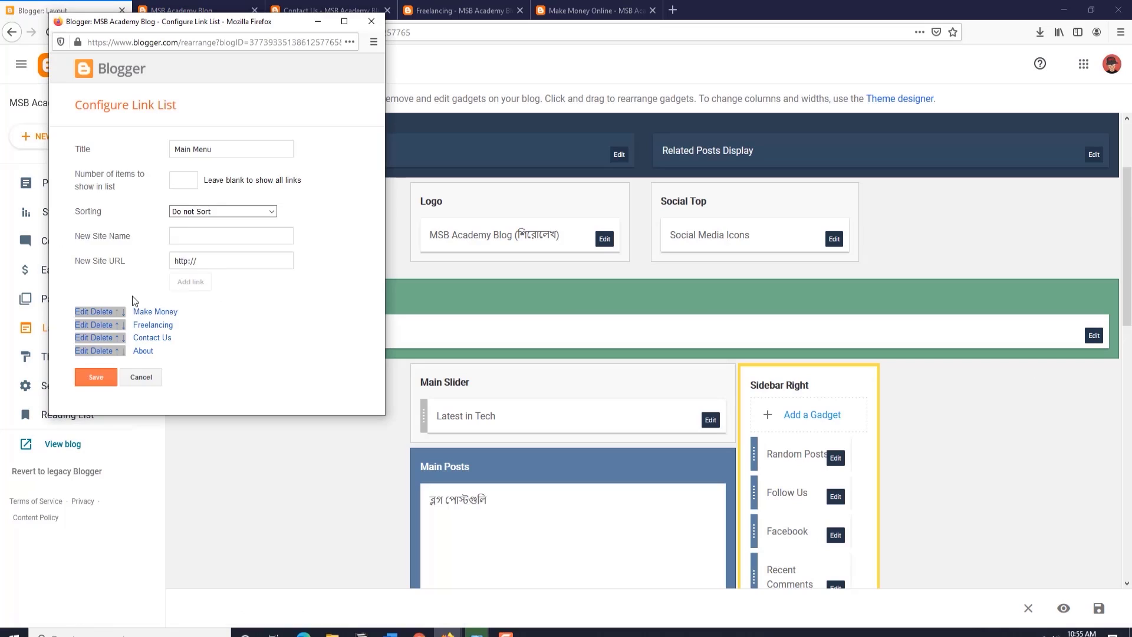
pyautogui.click(116, 351)
pyautogui.click(117, 338)
pyautogui.click(117, 325)
# Save the reordered Main Menu gadget and reload the live blog to check the link order.
pyautogui.click(104, 378)
pyautogui.click(213, 15)
pyautogui.press('F5')
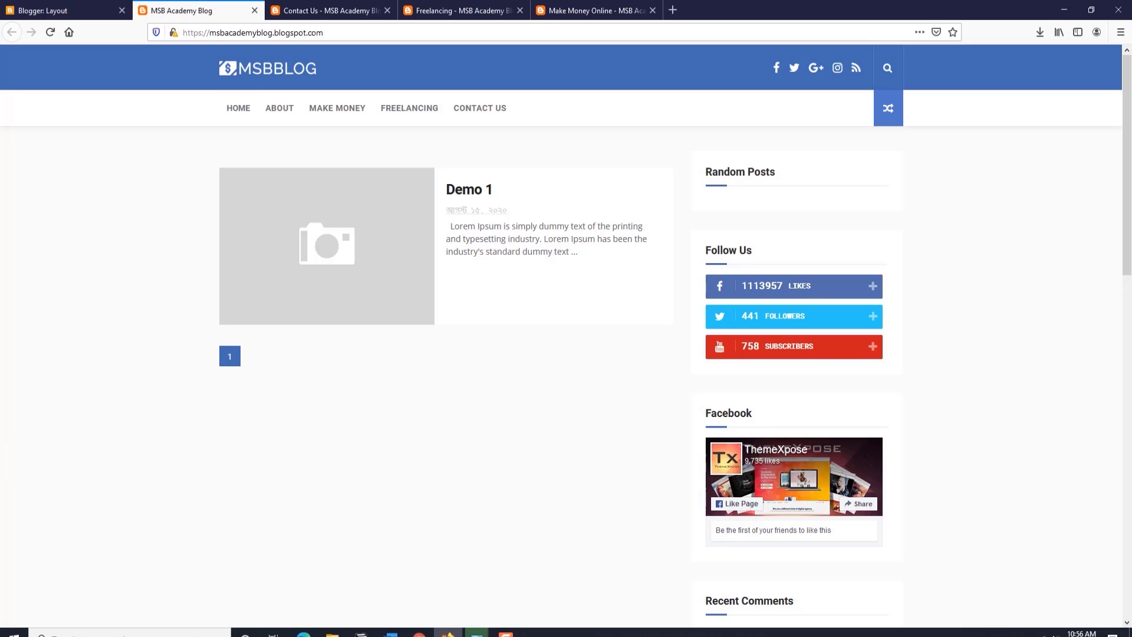
# Open the favicon configuration from the Blogger blog settings and examine the image requirements for the upload.
pyautogui.hotkey('alt', 'Tab')
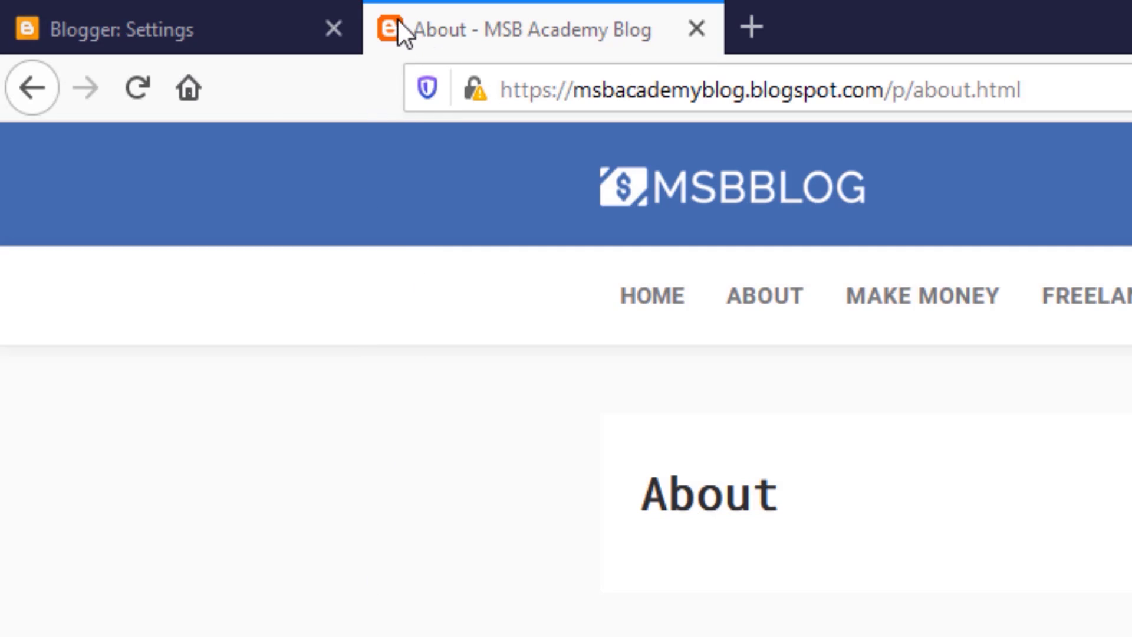
pyautogui.click(152, 35)
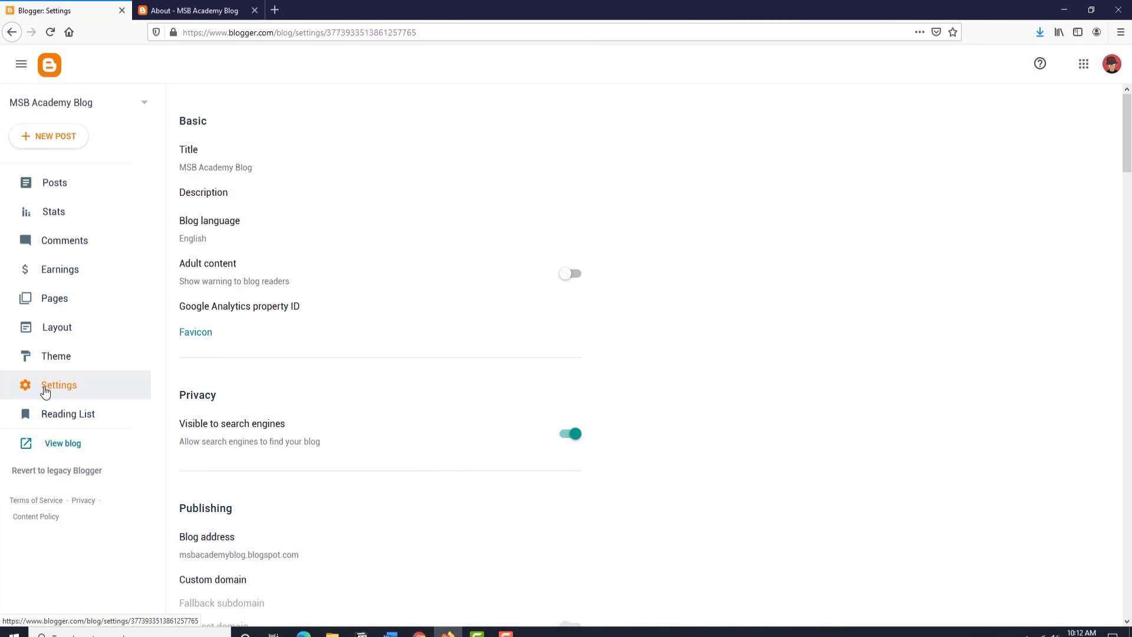
pyautogui.click(197, 334)
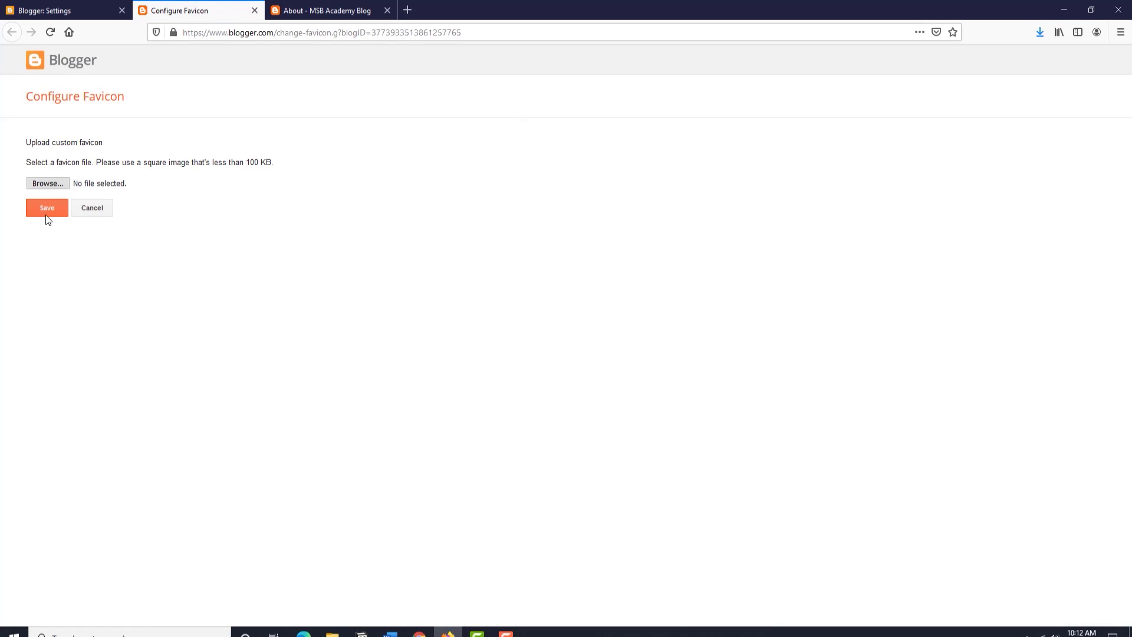
pyautogui.moveTo(184, 165); pyautogui.dragTo(254, 164)
pyautogui.click(249, 165)
pyautogui.hotkey('alt', 'Tab')
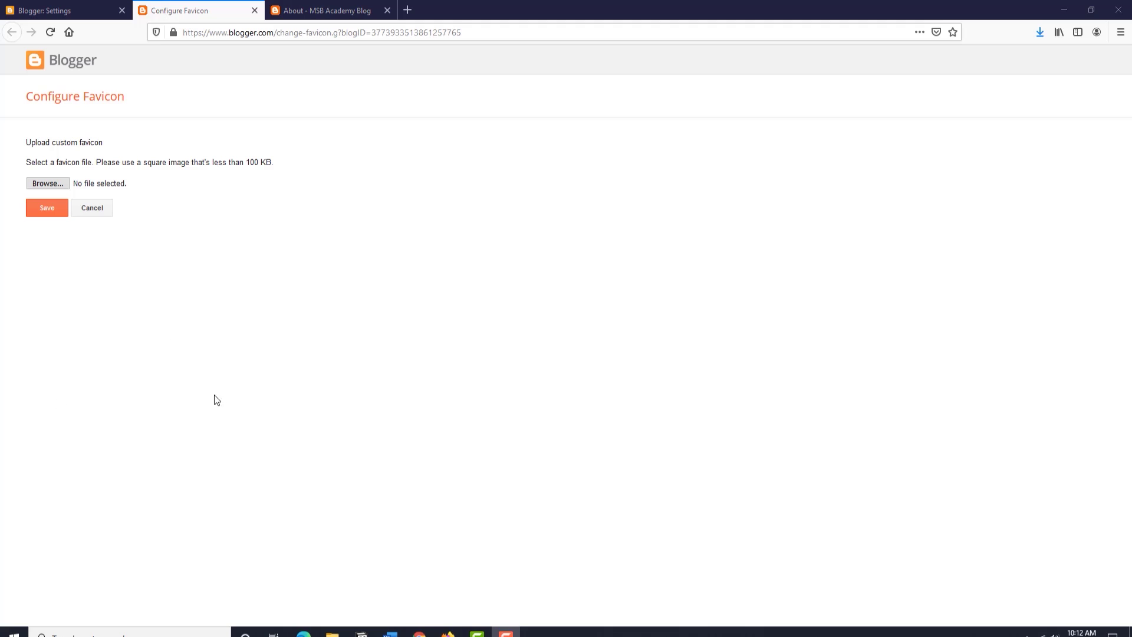
# Choose MSB READ MAIN LOGO.png from the Desktop as the custom favicon and save it.
pyautogui.click(57, 186)
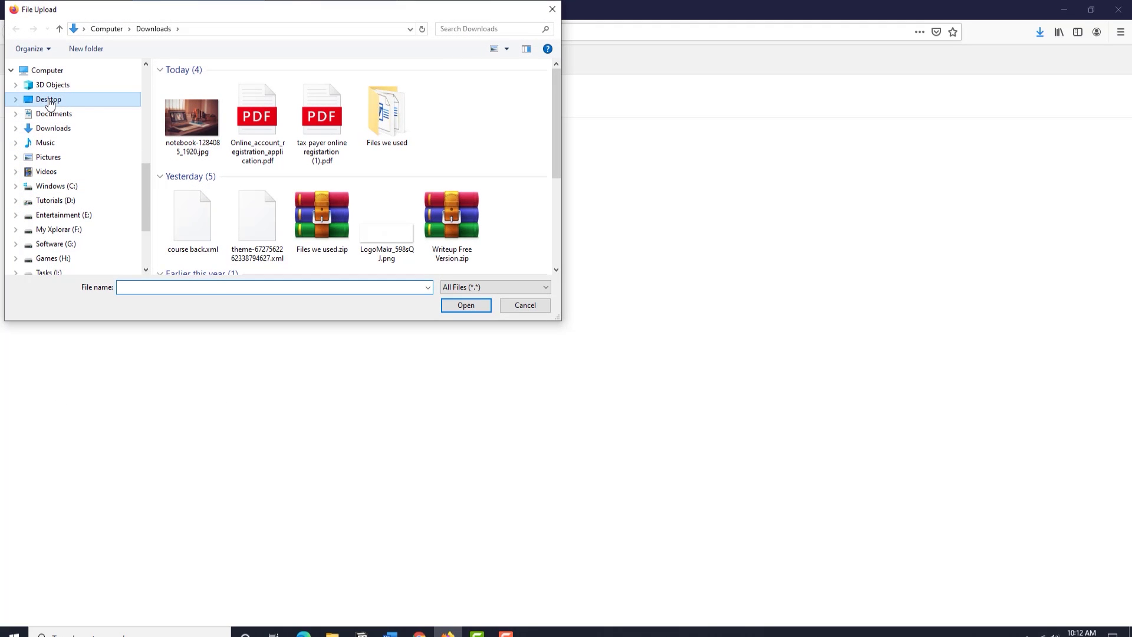
pyautogui.click(49, 101)
pyautogui.scroll(-1, 182, 220)
pyautogui.doubleClick(182, 220)
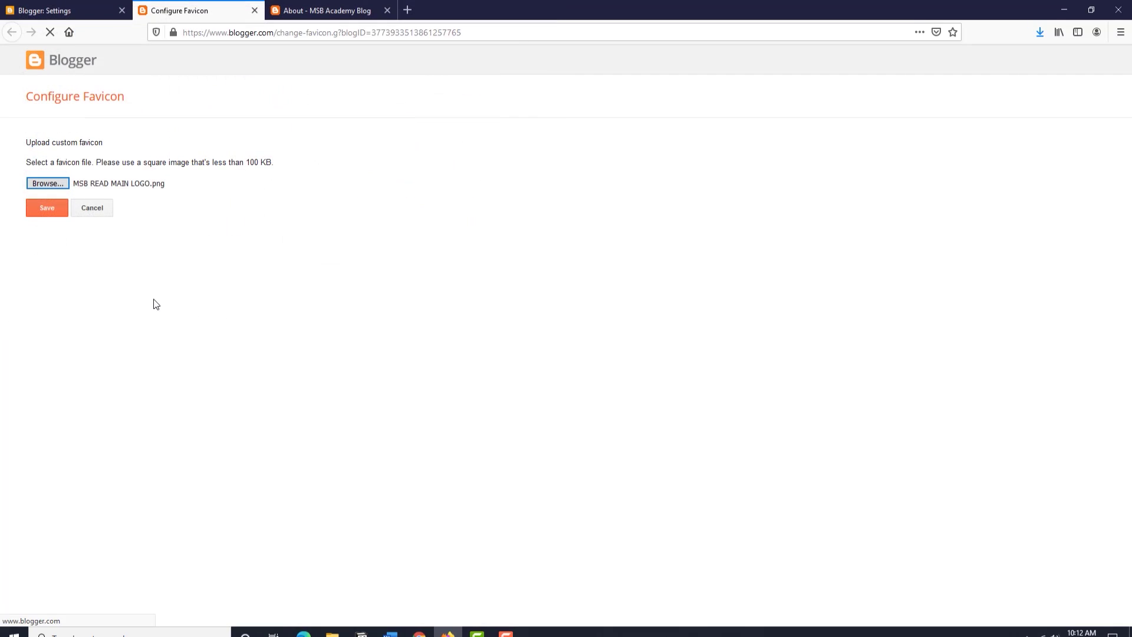
pyautogui.click(47, 236)
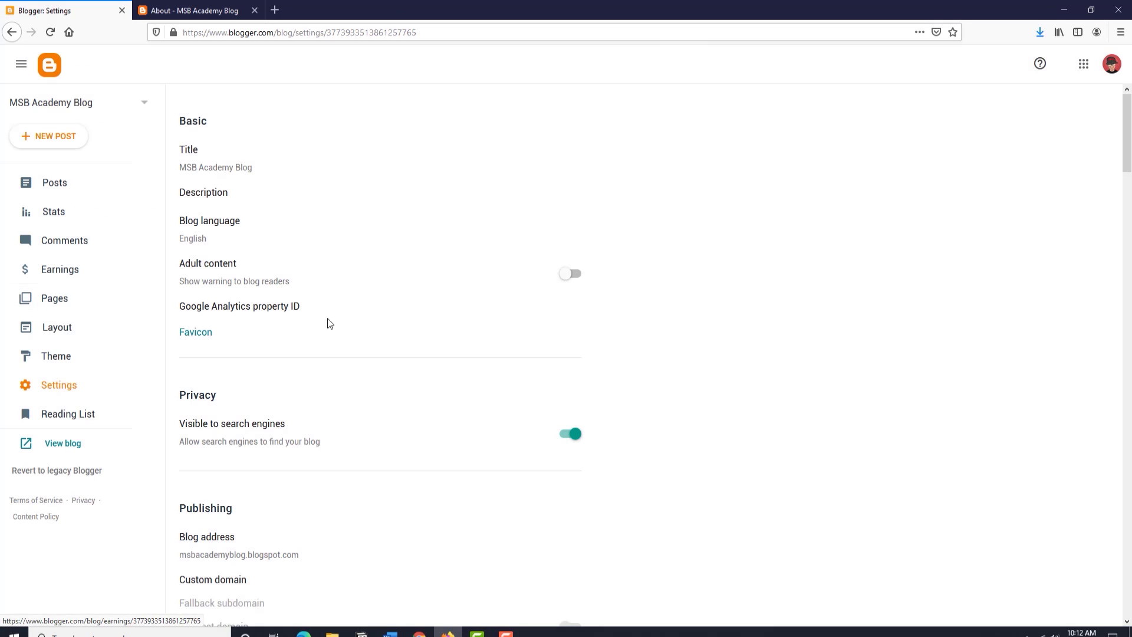
# Reload the published About page twice to check its favicon, looking into the favicon configuration in between.
pyautogui.click(169, 13)
pyautogui.click(55, 36)
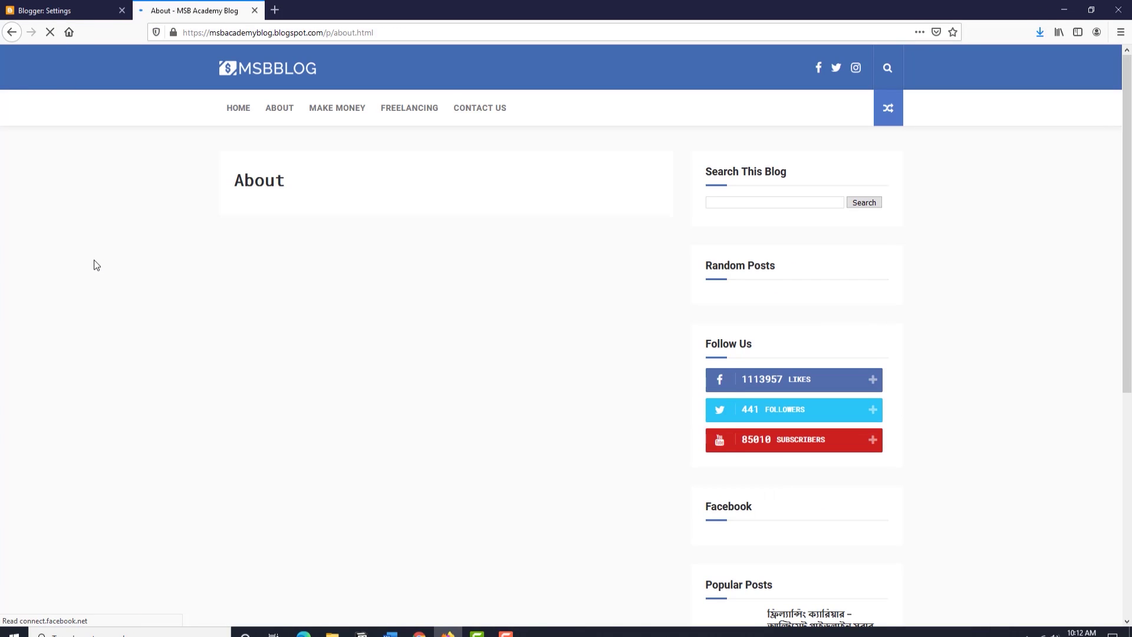
pyautogui.click(87, 9)
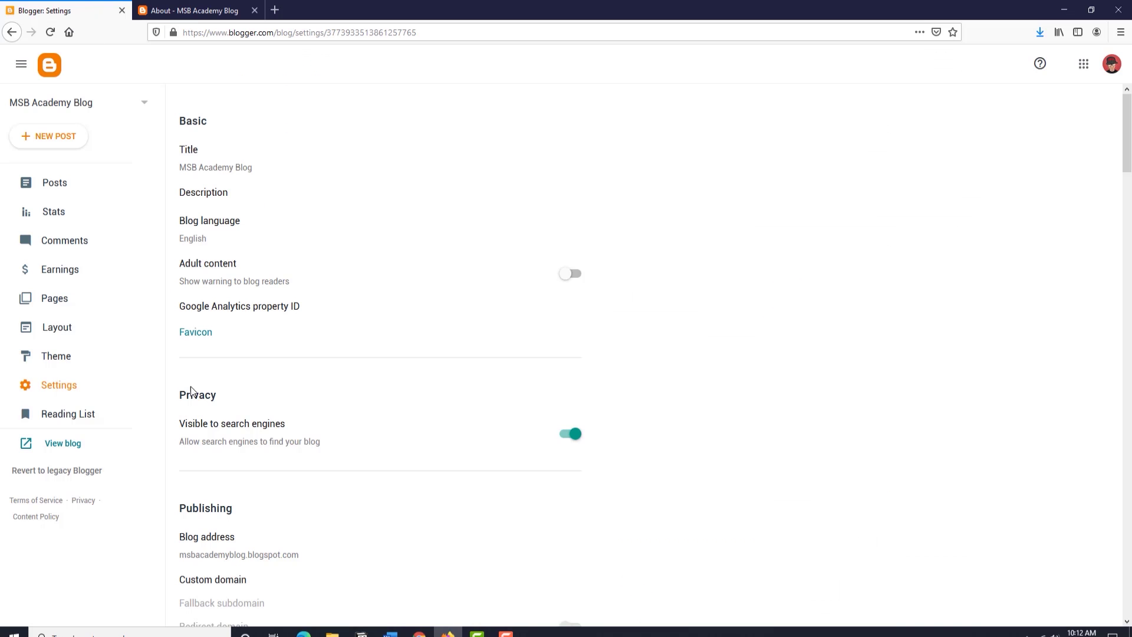
pyautogui.click(198, 337)
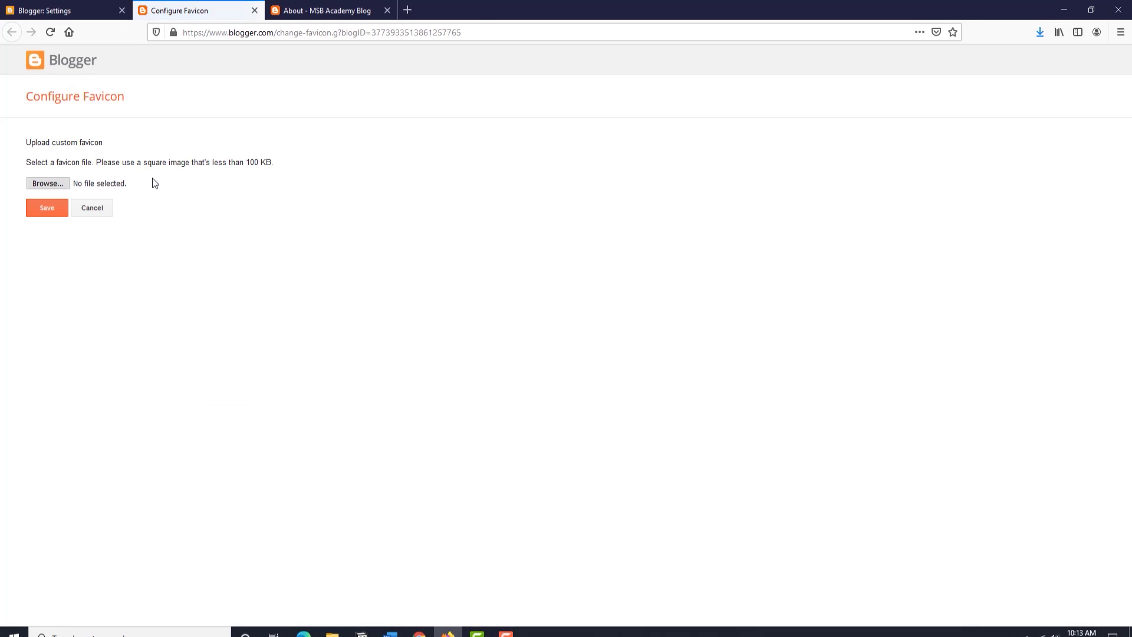
pyautogui.click(254, 10)
pyautogui.click(234, 13)
pyautogui.click(49, 34)
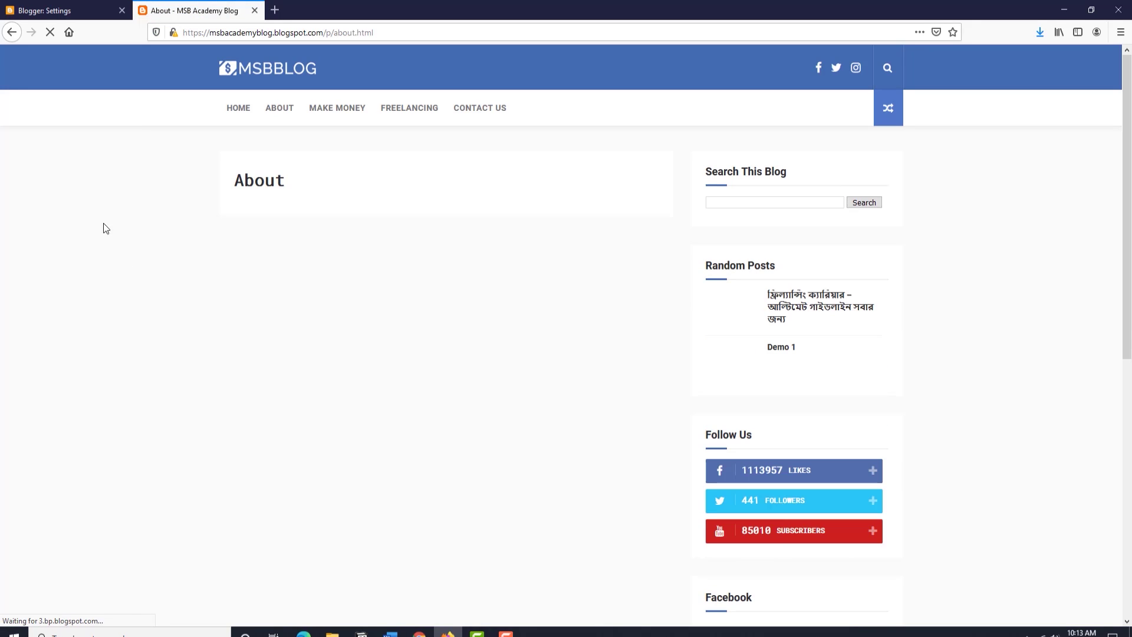
# Reload the Blogger blog settings and reopen the favicon configuration to check the uploaded image.
pyautogui.click(65, 12)
pyautogui.click(49, 32)
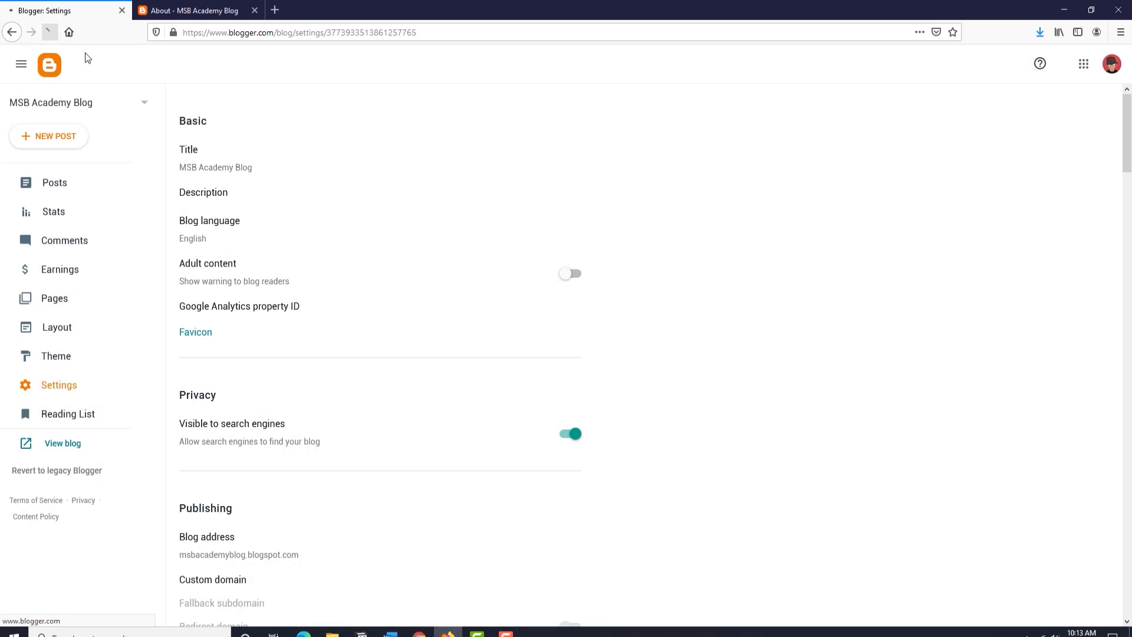
pyautogui.click(201, 332)
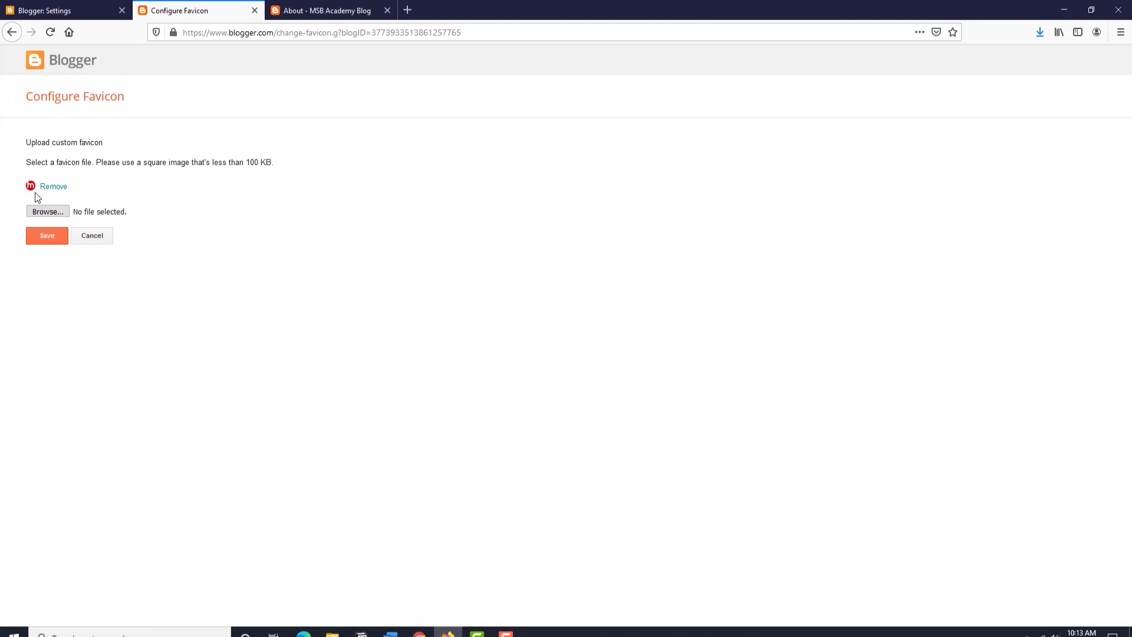
# Close the favicon configuration and reload the published About page to recheck its favicon.
pyautogui.click(254, 10)
pyautogui.click(151, 9)
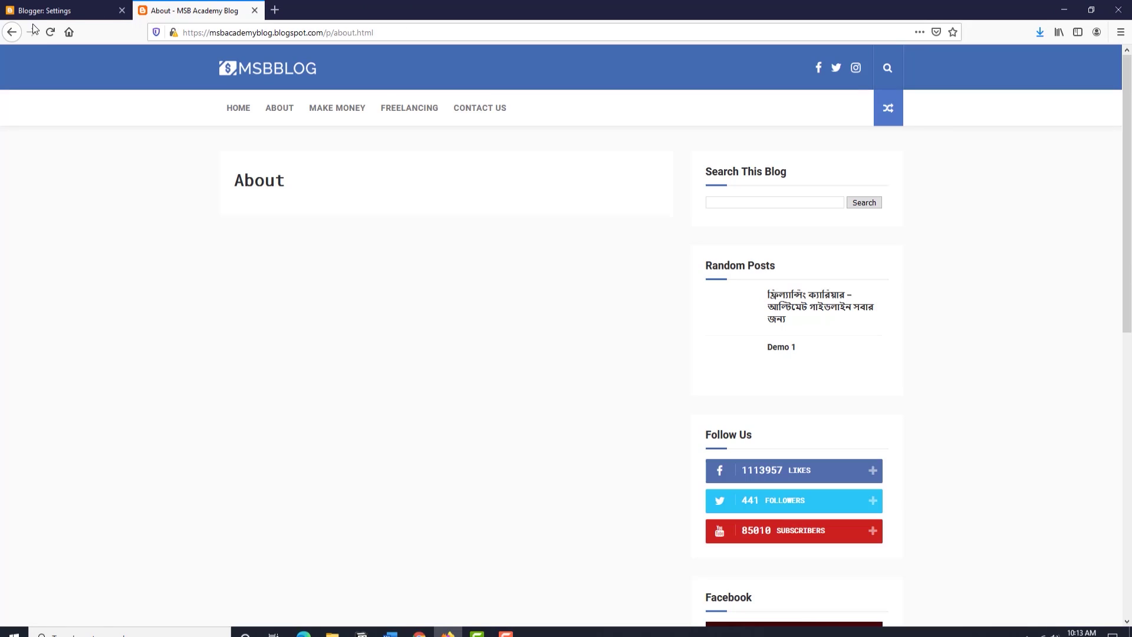
pyautogui.click(50, 32)
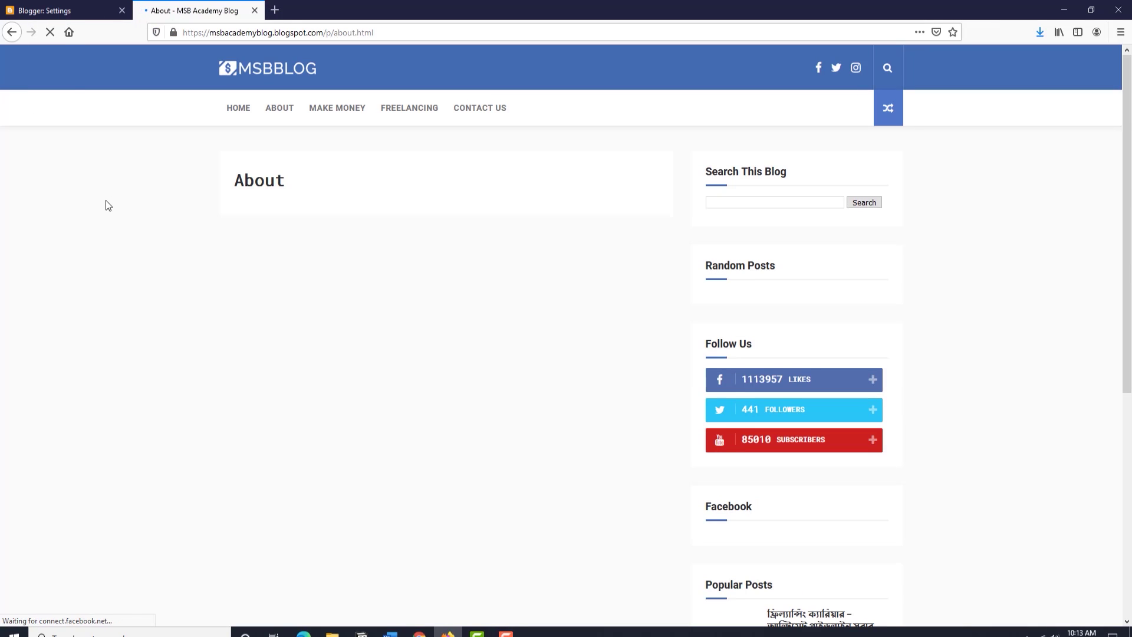
# Copy the About page's address, open it in a private browsing window to check the favicon there, and close that window.
pyautogui.click(230, 32)
pyautogui.hotkey('ctrl', 'c')
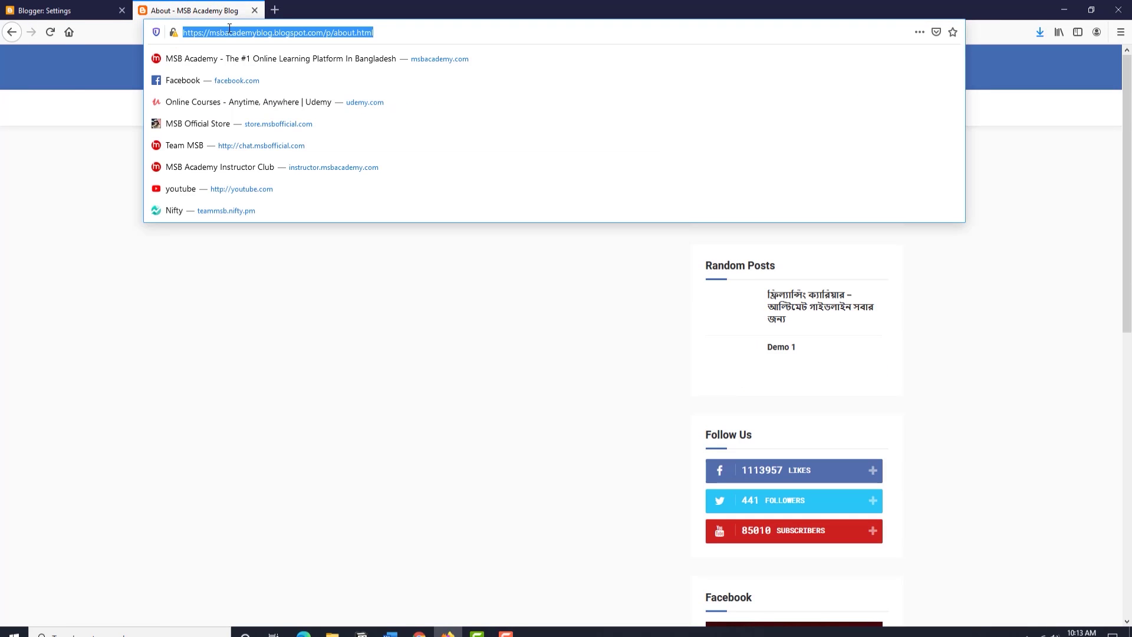
pyautogui.click(292, 259)
pyautogui.click(1120, 33)
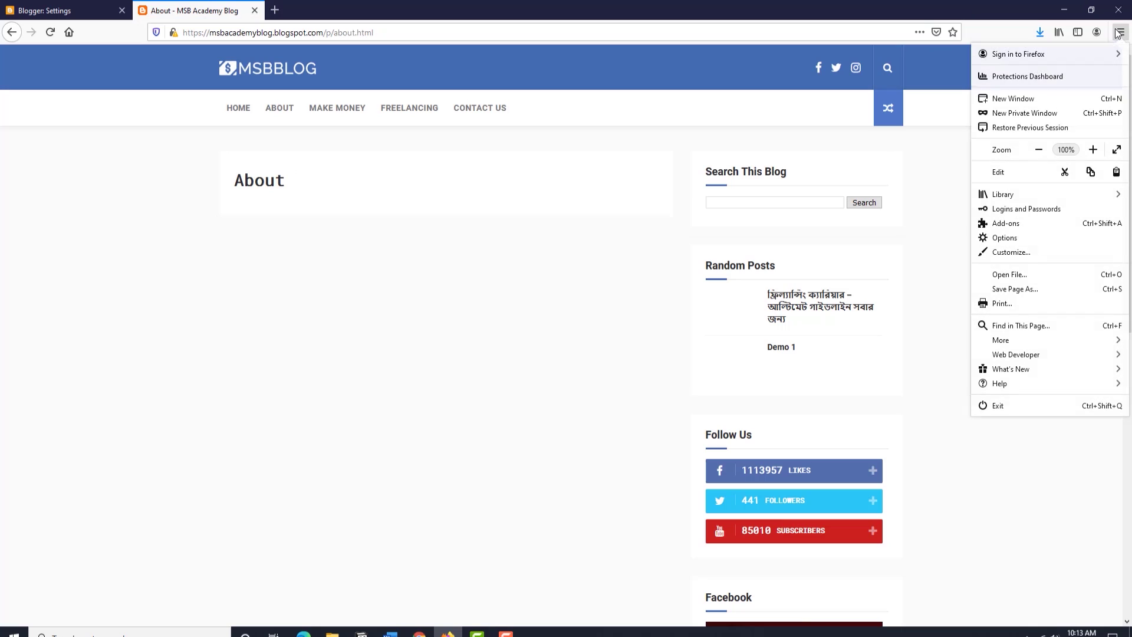
pyautogui.click(1031, 113)
pyautogui.hotkey('ctrl', 'v')
pyautogui.press('Return')
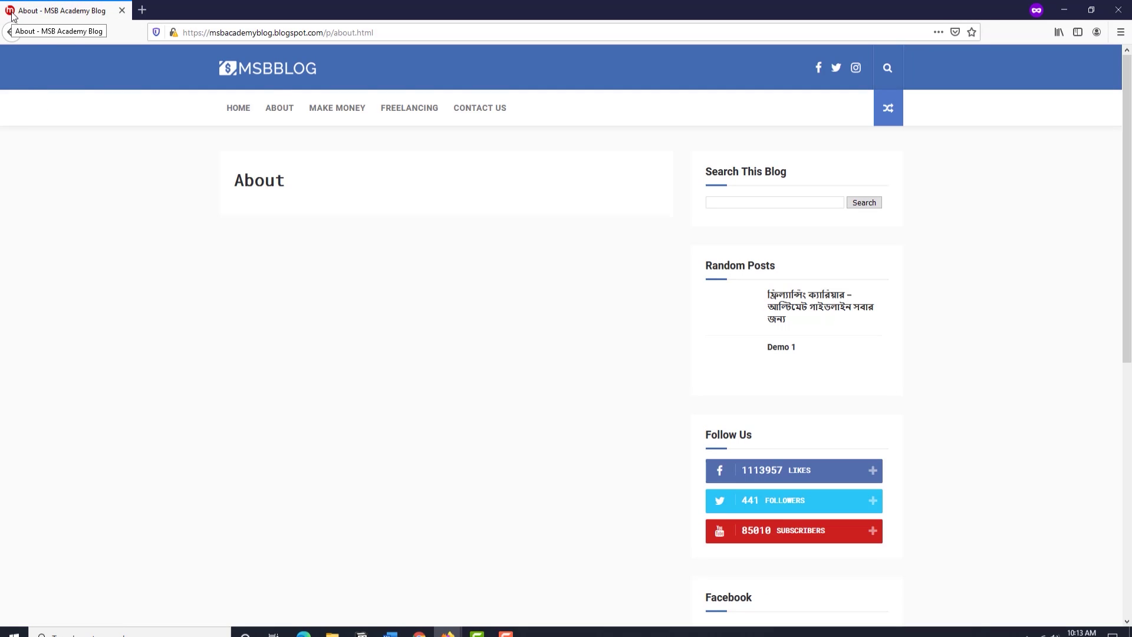
pyautogui.click(1118, 10)
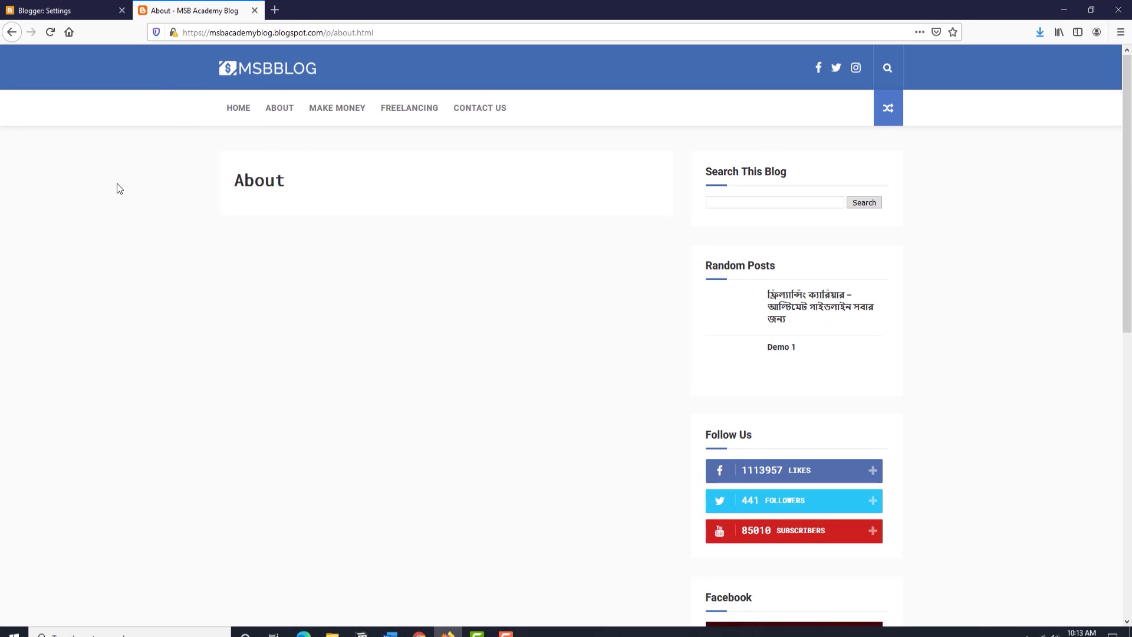